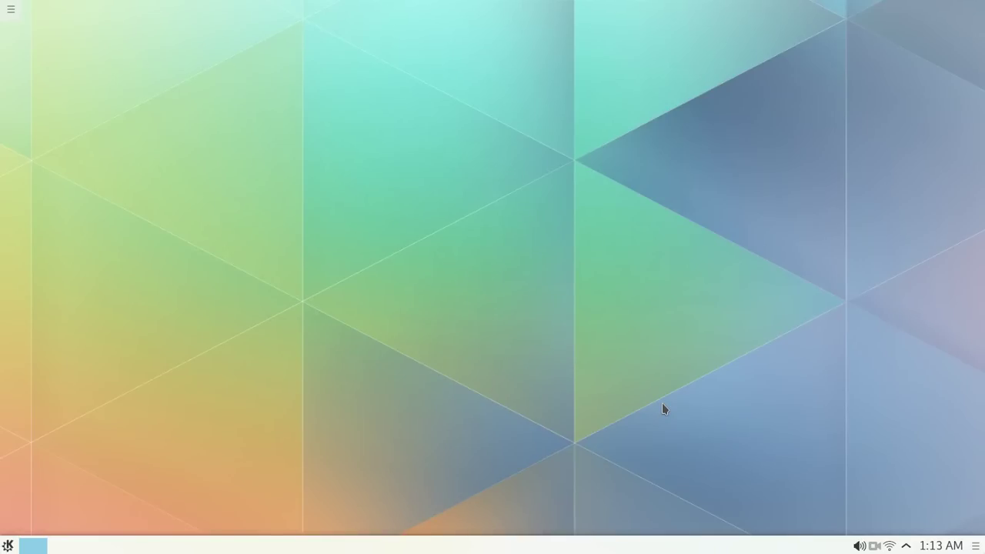
# Step: Open the Info Center from the System applications and enlarge its window to examine the hardware information summary
pyautogui.click(9, 546)
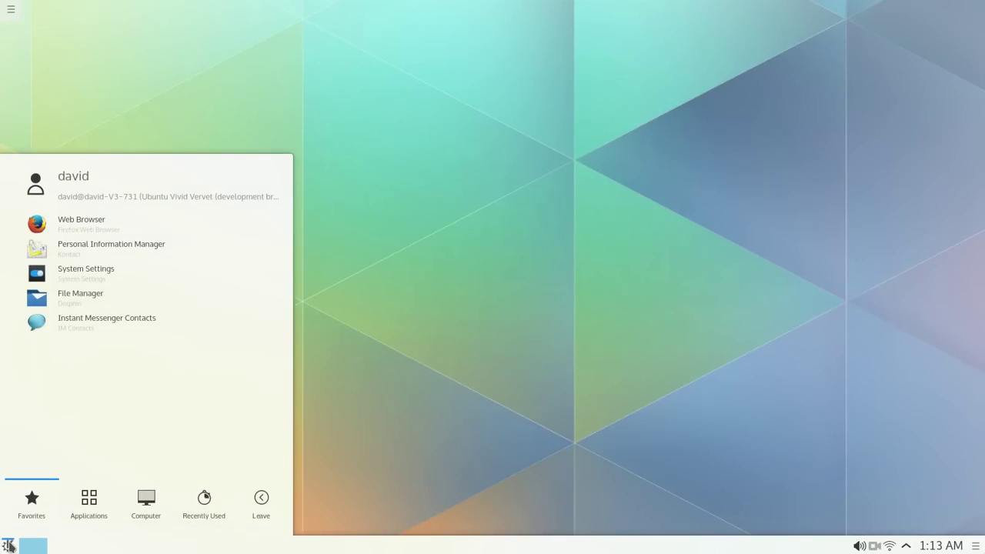
pyautogui.click(83, 514)
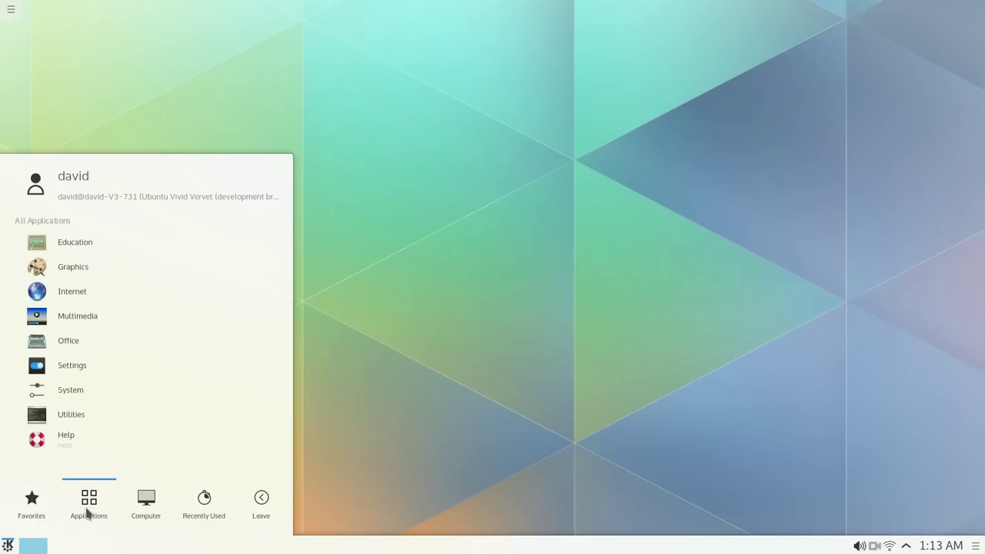
pyautogui.click(149, 393)
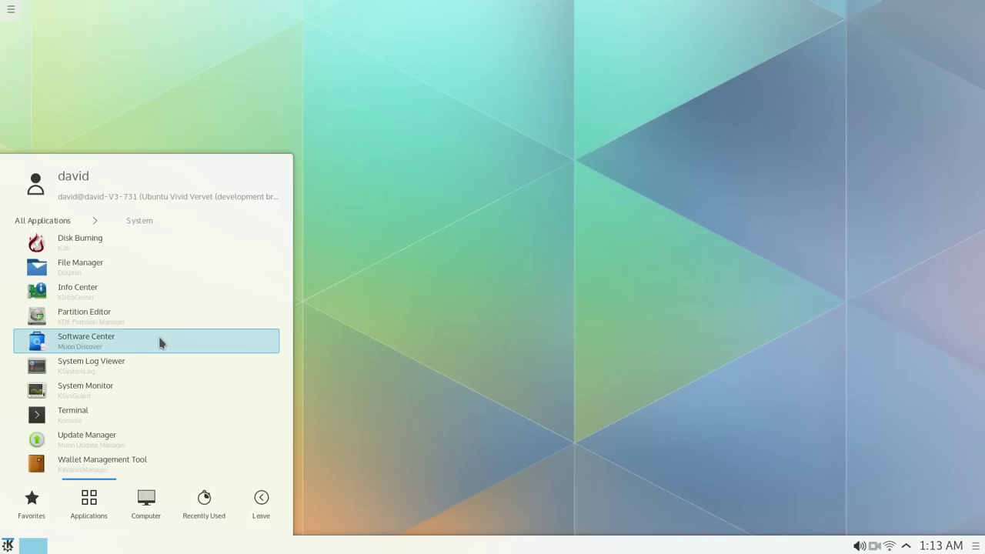
pyautogui.click(163, 293)
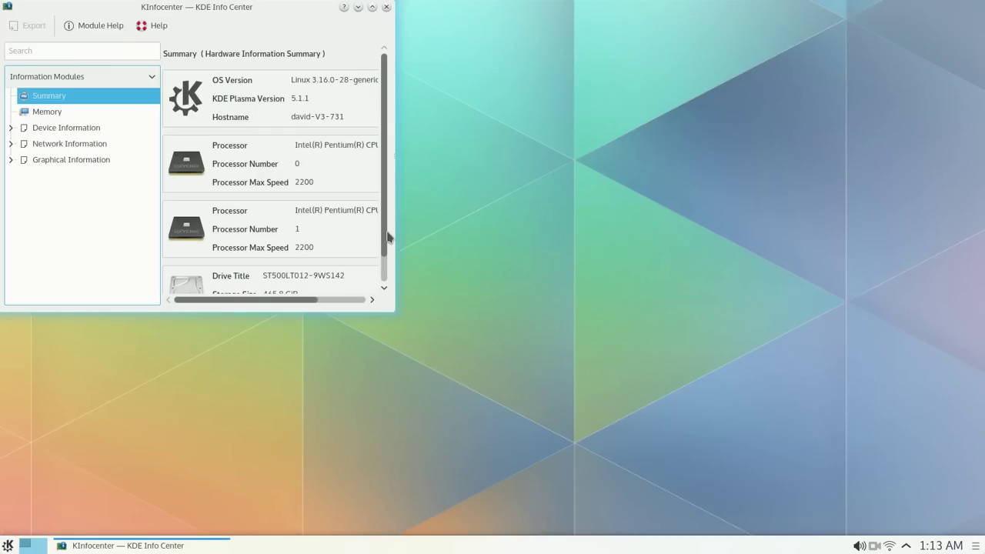
pyautogui.moveTo(391, 309); pyautogui.dragTo(548, 367)
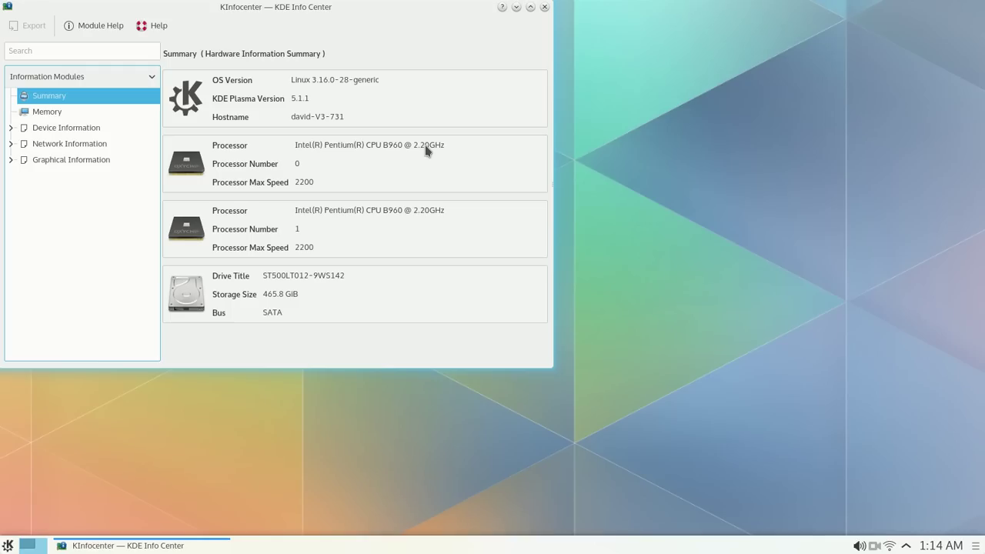
pyautogui.moveTo(407, 62); pyautogui.dragTo(434, 80)
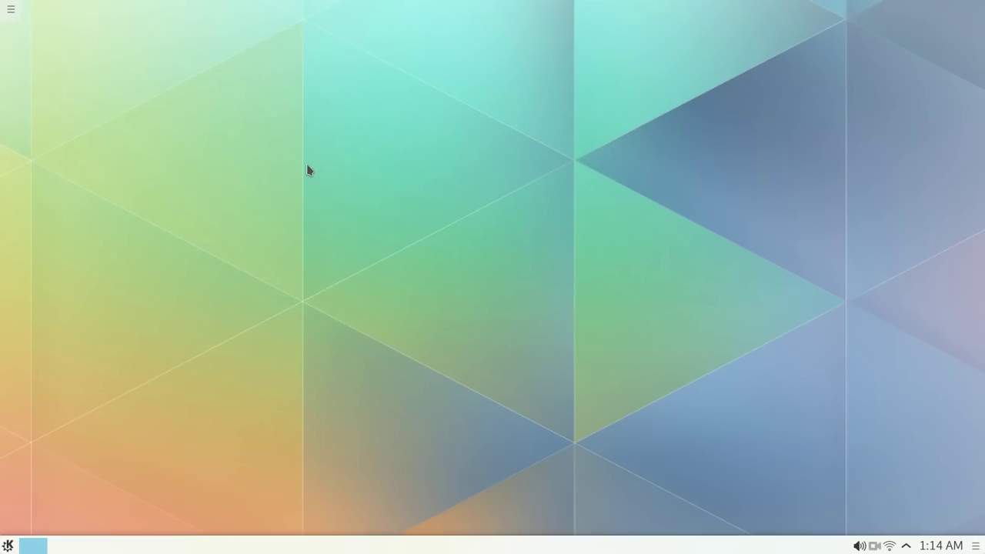
# Step: Look through the application launcher's sections, from Favorites to Leave, and close the launcher
pyautogui.click(8, 546)
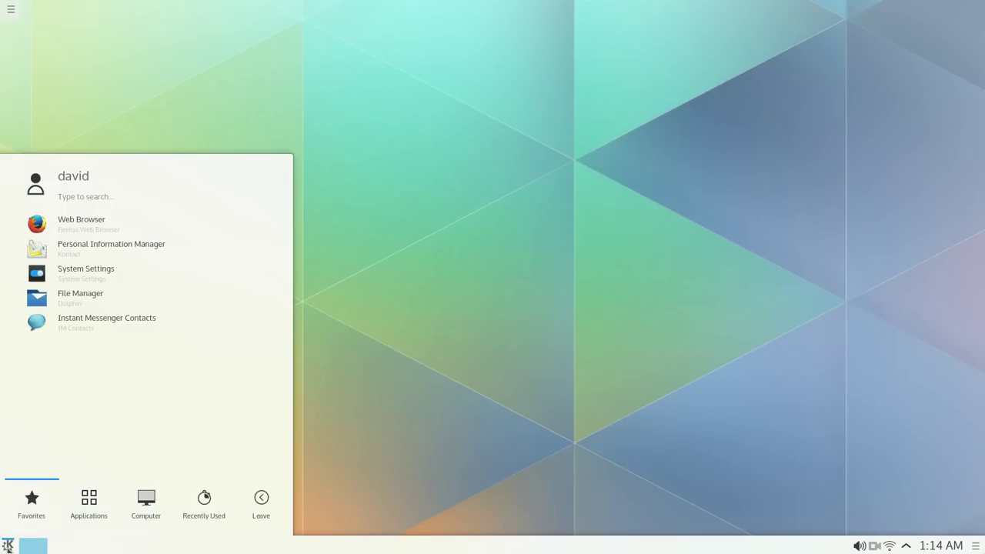
pyautogui.moveTo(96, 513)
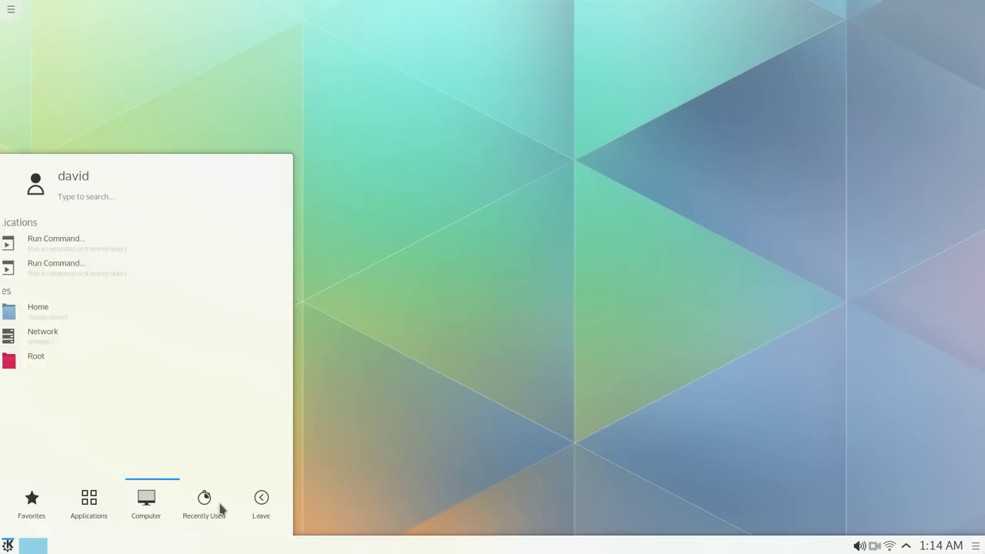
pyautogui.moveTo(258, 510)
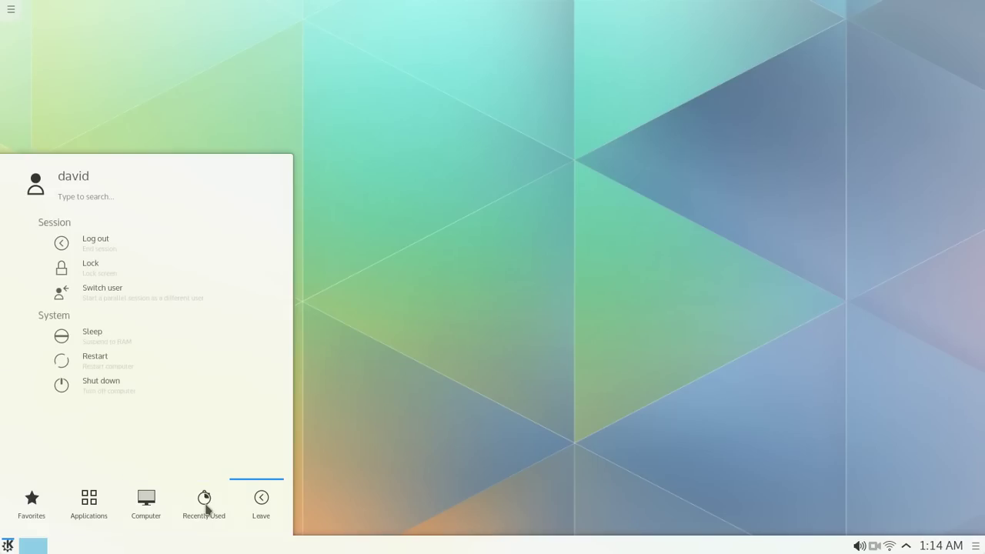
pyautogui.moveTo(142, 510)
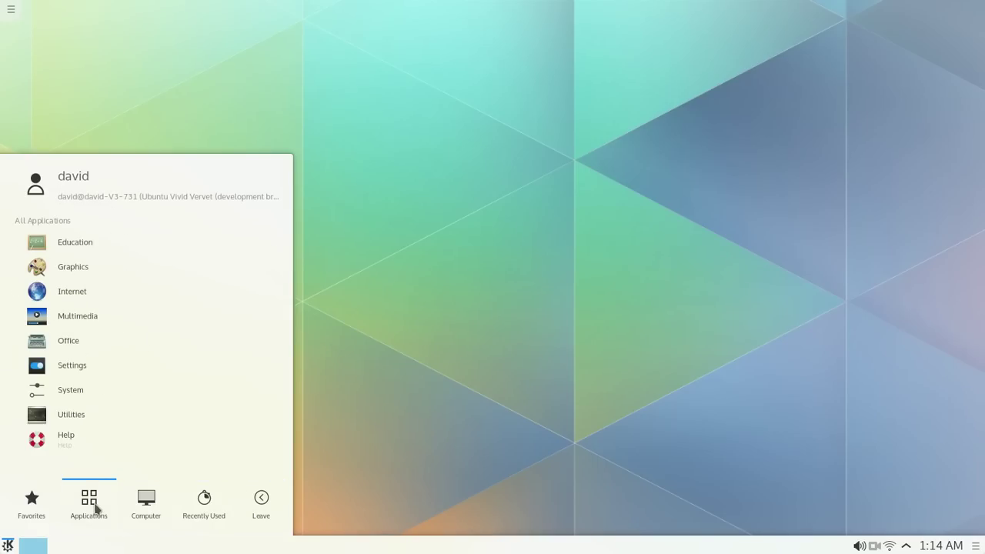
pyautogui.click(293, 395)
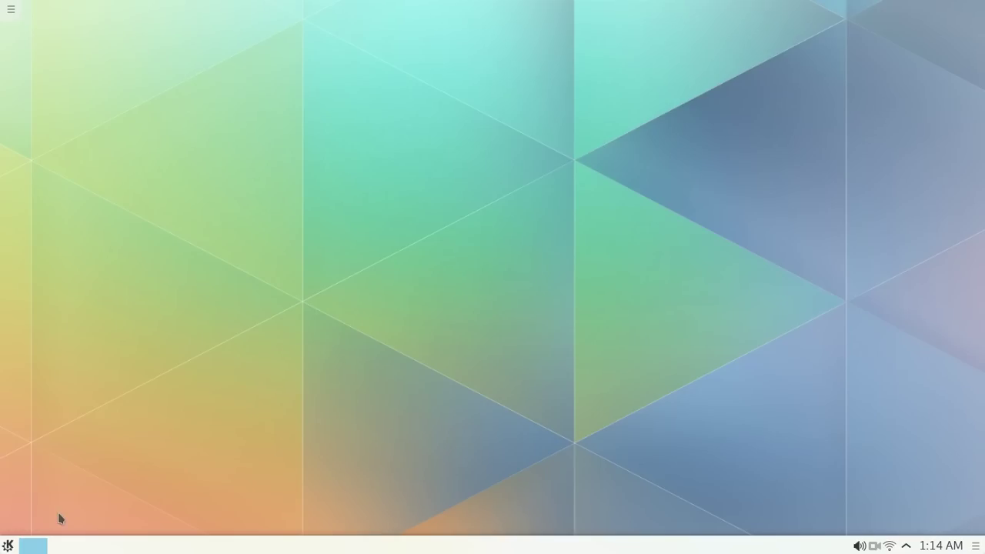
# Step: View the month calendar and the hidden Status & Notifications items, closing each of them
pyautogui.click(945, 545)
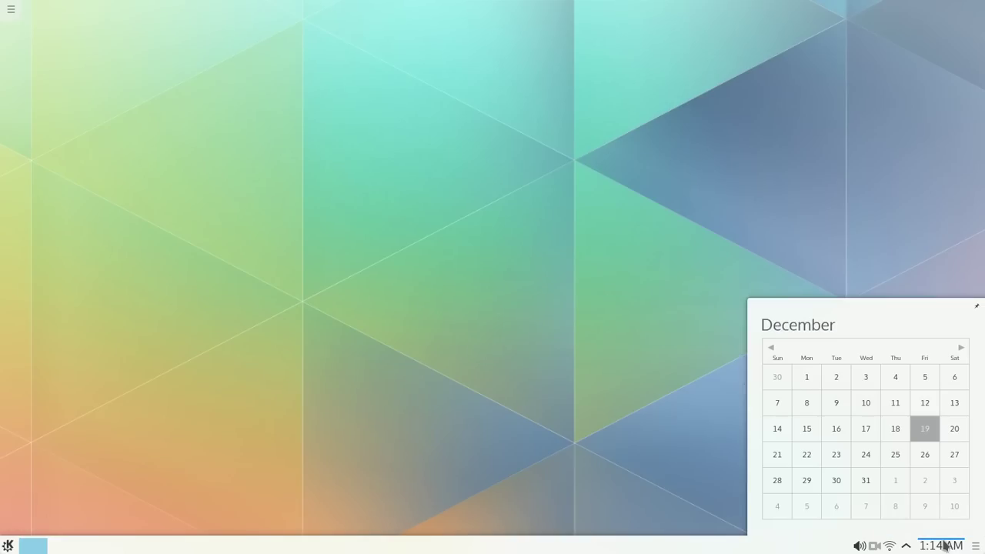
pyautogui.click(945, 544)
pyautogui.click(906, 546)
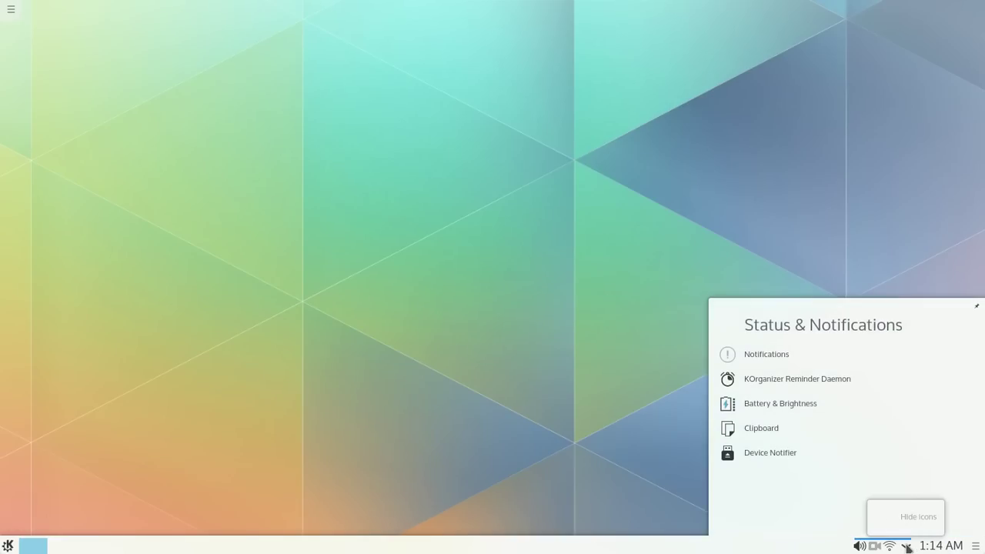
pyautogui.click(906, 545)
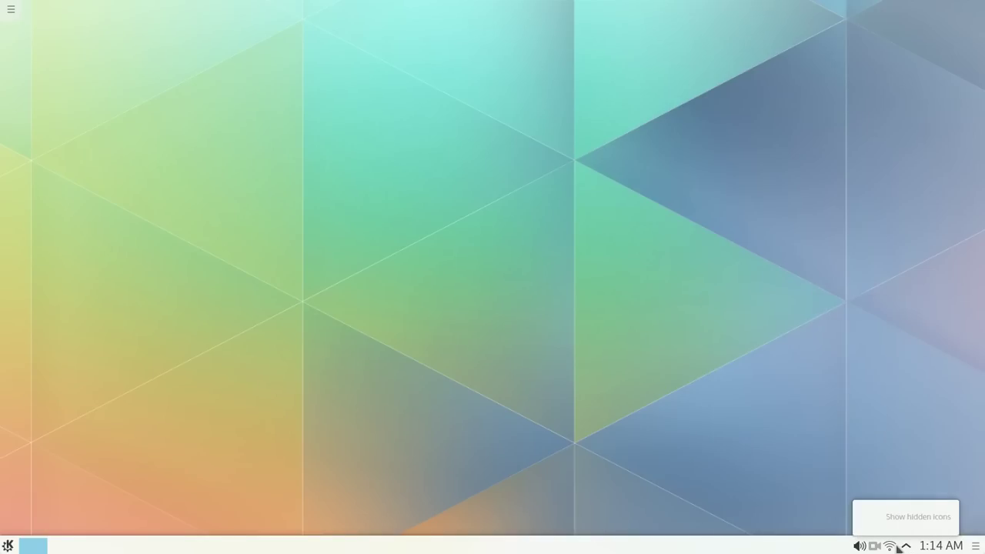
# Step: Examine the active and available network connections and the audio volume control, closing each of them
pyautogui.click(890, 546)
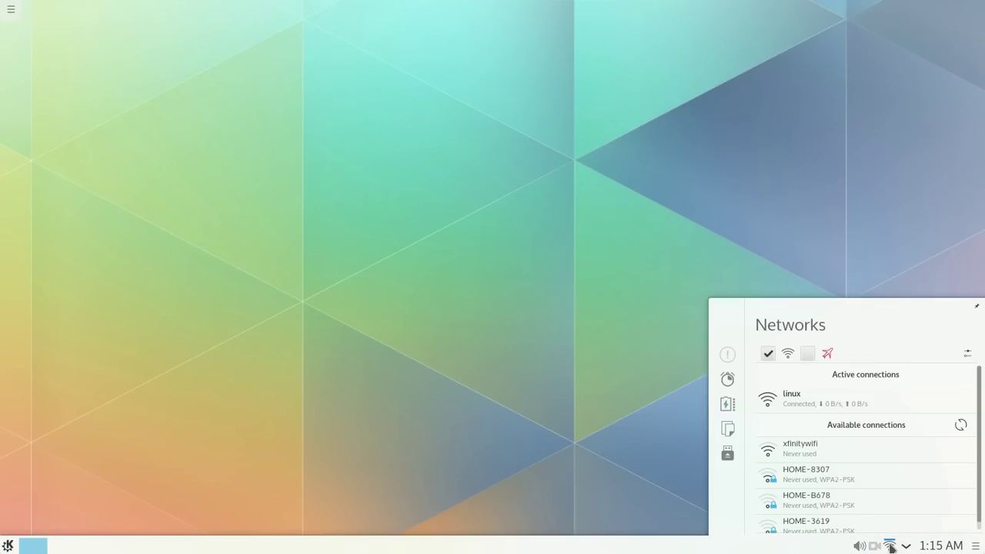
pyautogui.click(890, 546)
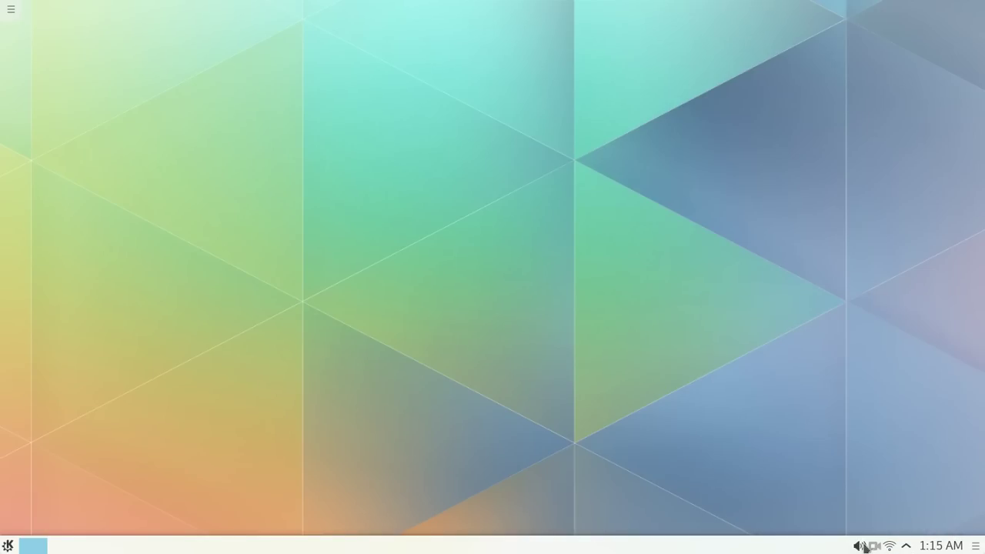
pyautogui.click(860, 545)
pyautogui.click(860, 546)
pyautogui.scroll(1, 860, 545)
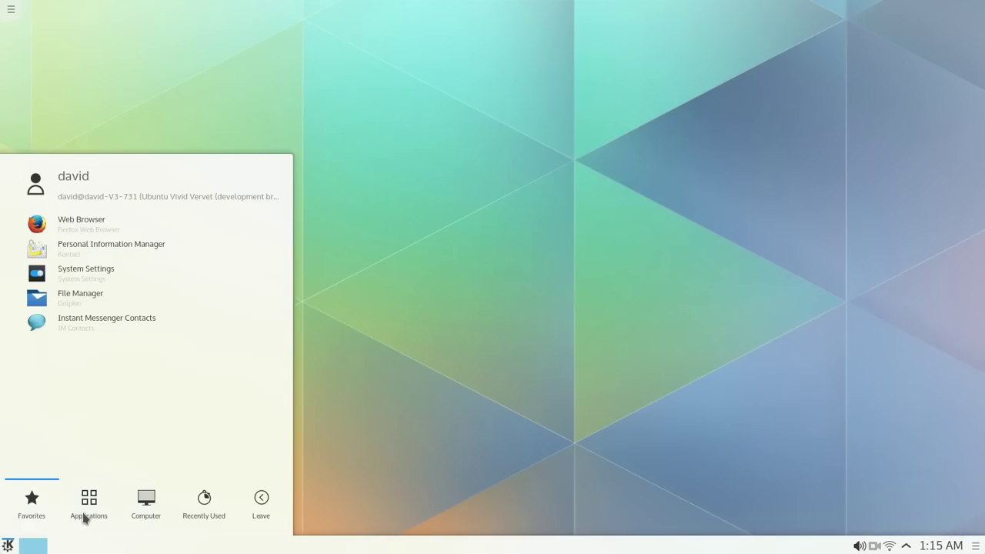
# Step: Browse the launcher's Applications, Computer, Recently Used and Leave sections
pyautogui.click(87, 513)
pyautogui.click(140, 504)
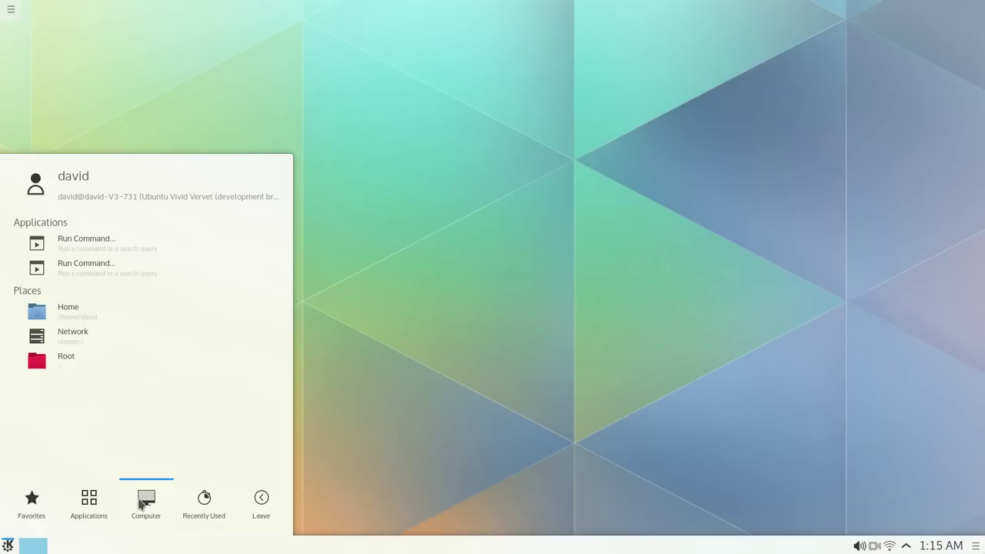
pyautogui.click(203, 502)
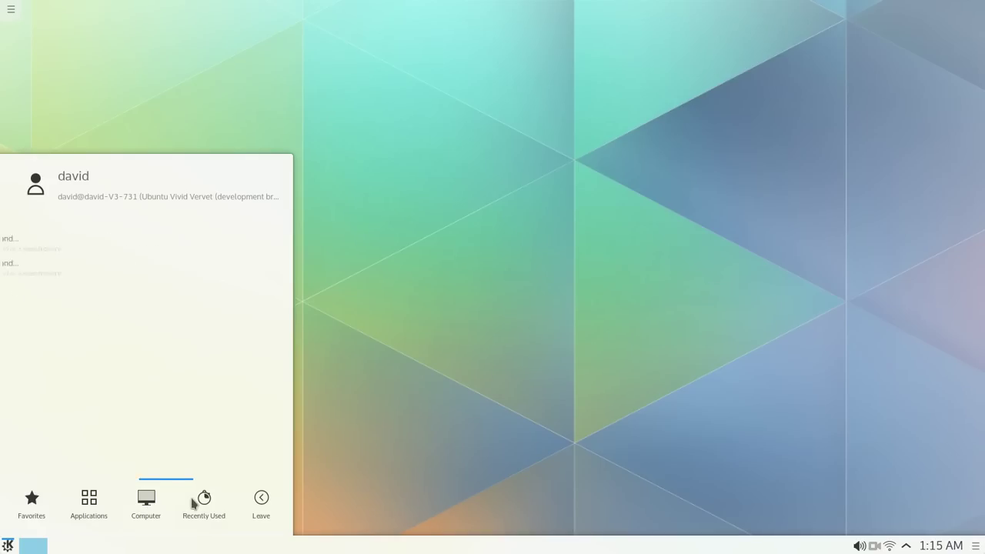
pyautogui.click(266, 515)
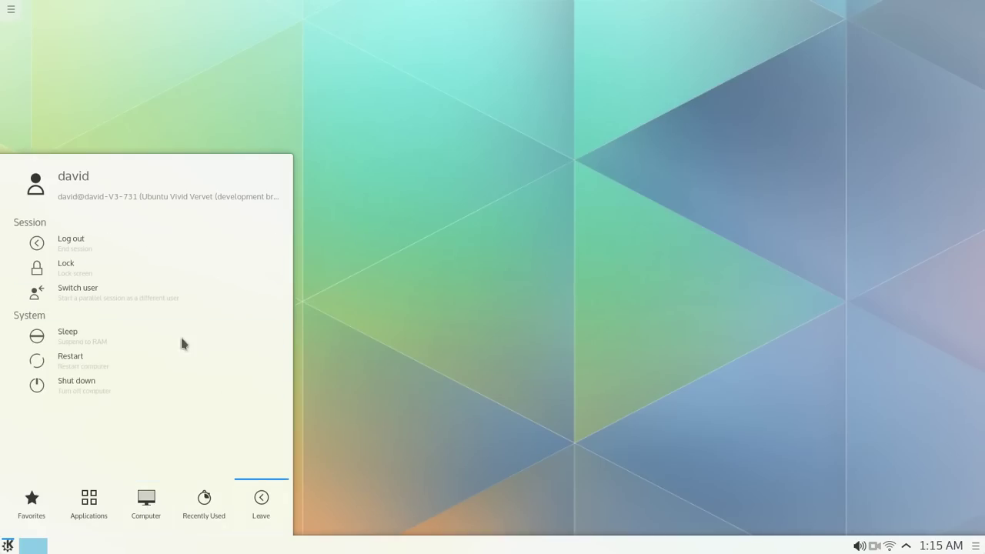
# Step: Launch System Settings from the Settings applications and move its window toward the middle of the desktop
pyautogui.click(91, 504)
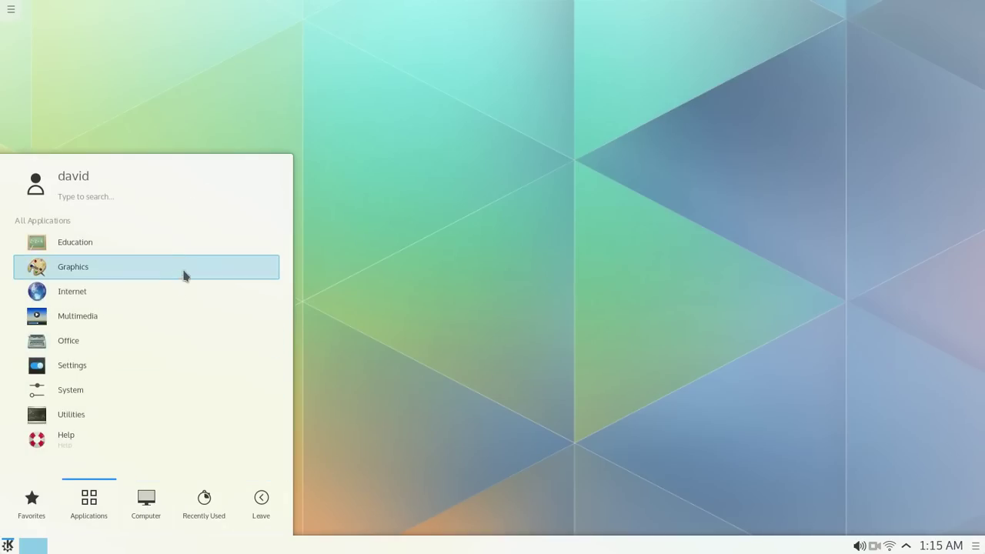
pyautogui.click(156, 365)
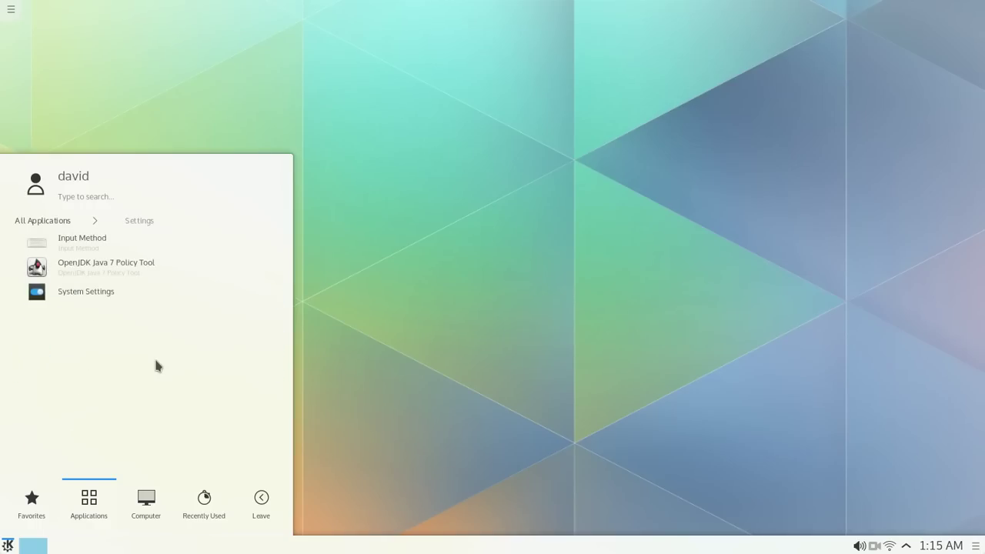
pyautogui.click(163, 296)
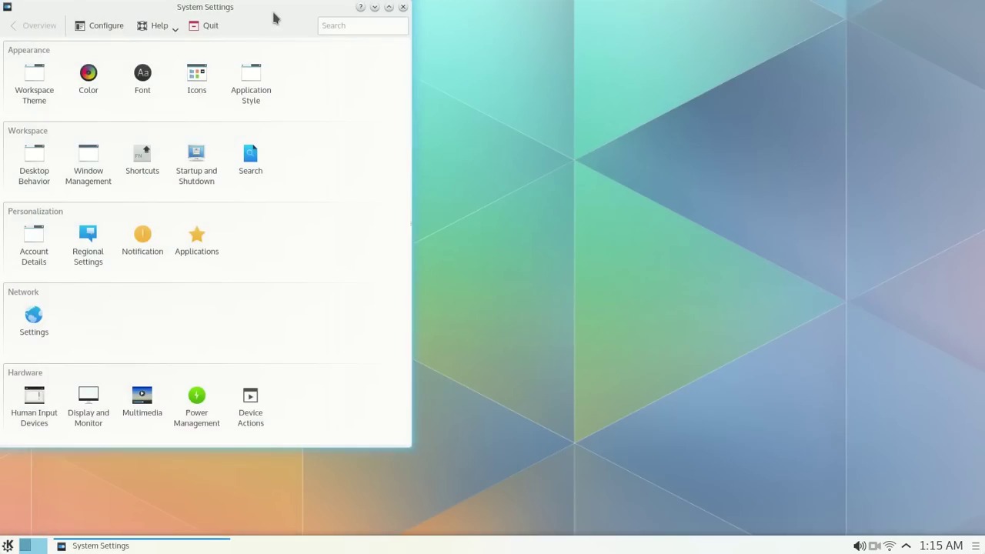
pyautogui.moveTo(275, 15); pyautogui.dragTo(501, 33)
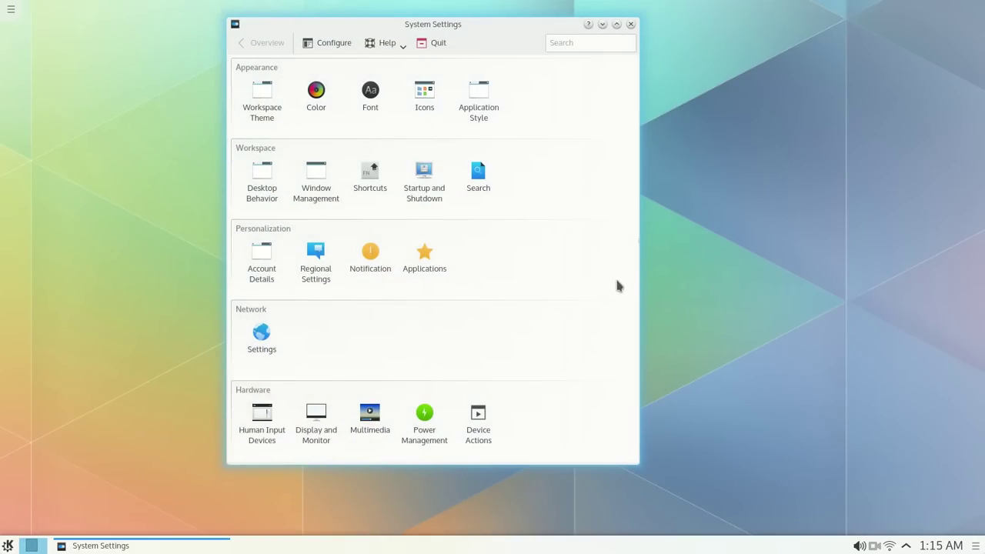
# Step: Enable the Desktop Cube window management effect in the Desktop Behavior settings
pyautogui.click(269, 196)
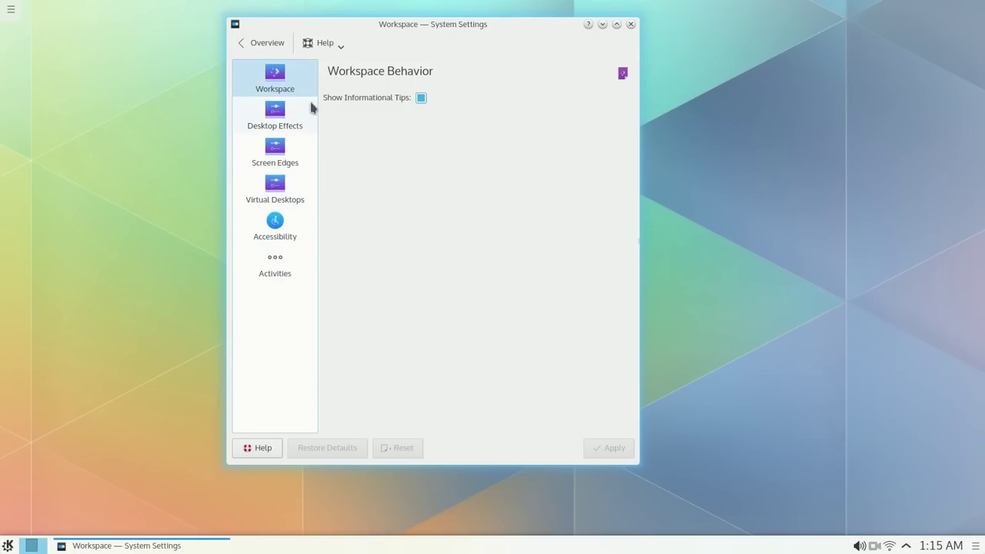
pyautogui.click(285, 126)
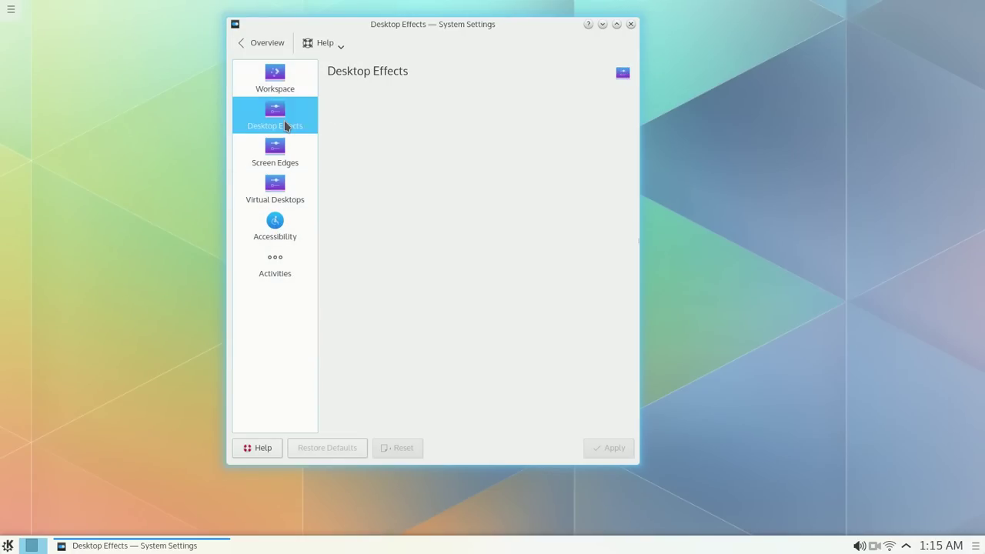
pyautogui.scroll(-15, 421, 208)
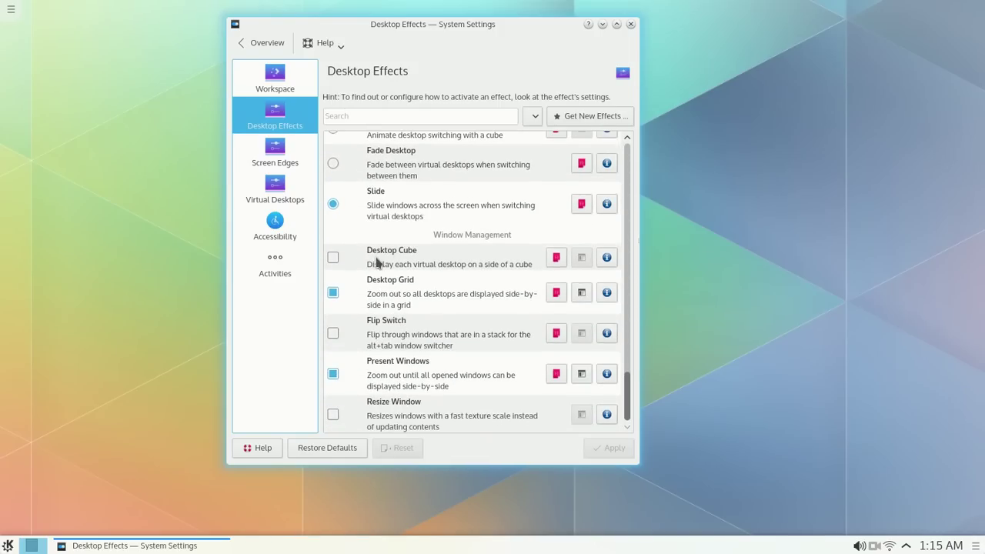
pyautogui.click(333, 260)
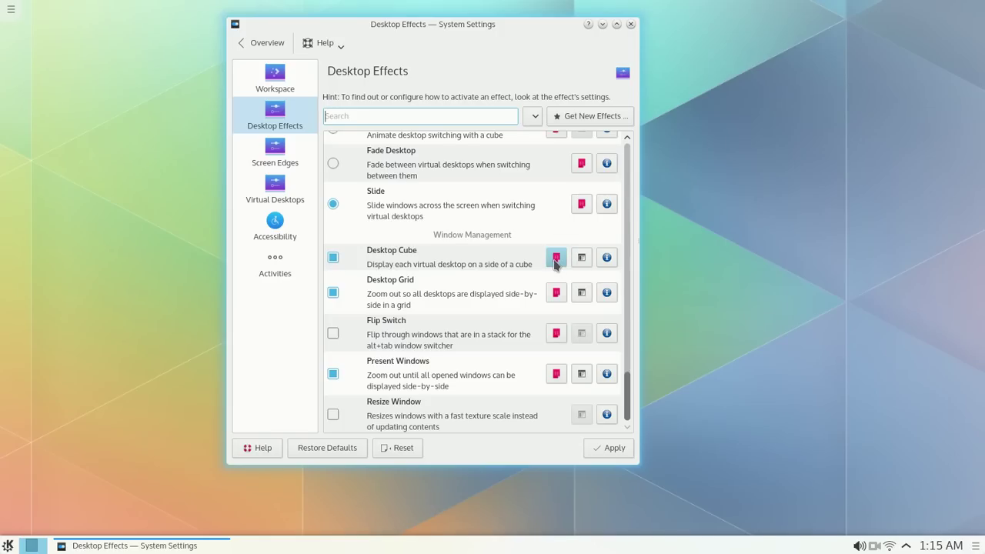
# Step: View the preview video of the Desktop Cube effect
pyautogui.click(556, 257)
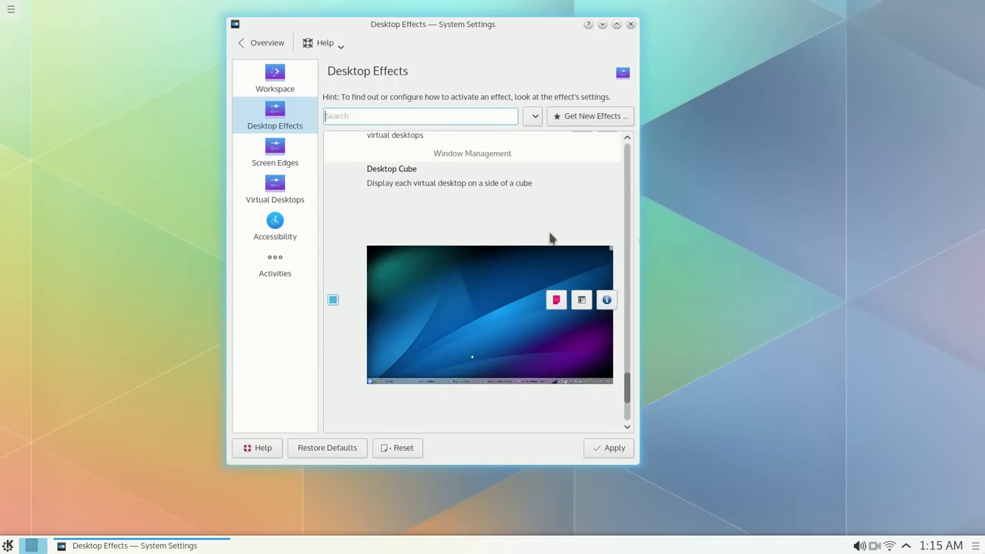
pyautogui.scroll(-1, 577, 202)
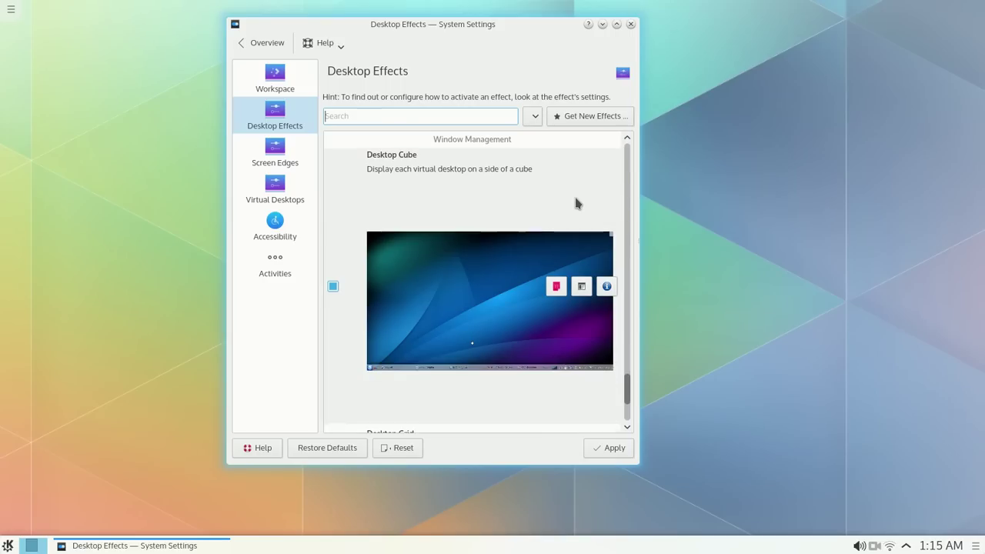
pyautogui.scroll(-2, 575, 202)
pyautogui.scroll(3, 575, 202)
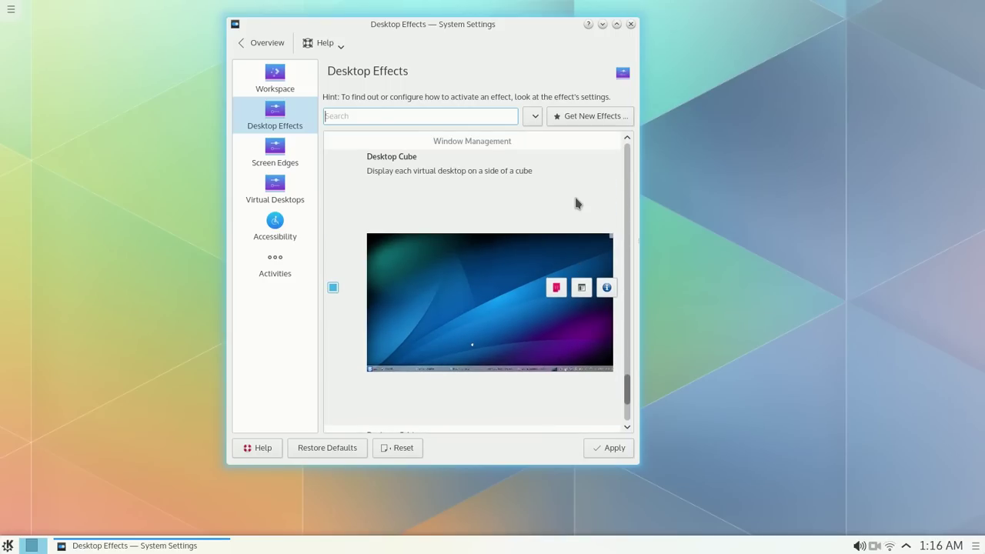
pyautogui.scroll(1, 577, 202)
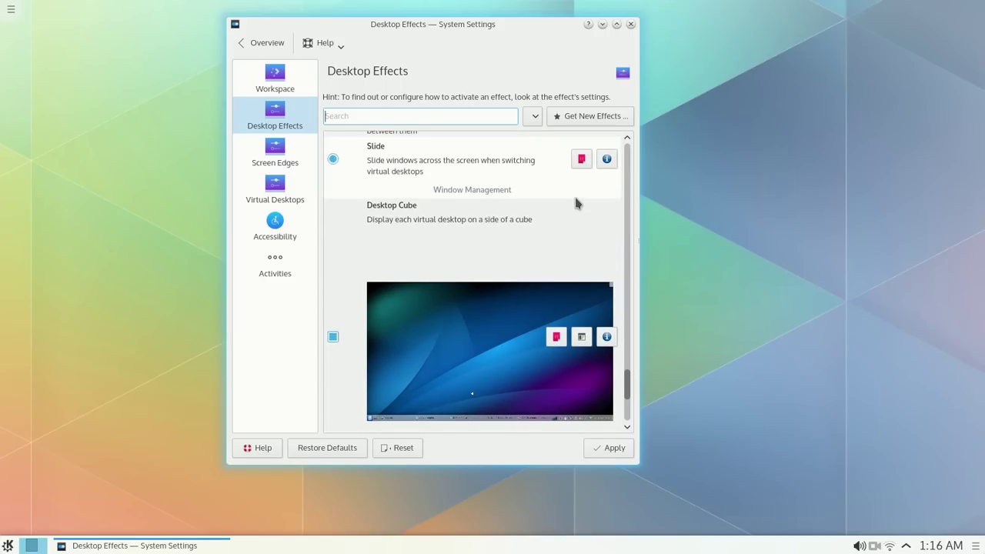
# Step: In the Desktop Cube settings, turn off Display desktop name and enable Close after mouse dragging and Use this effect for walking through the desktops
pyautogui.click(582, 339)
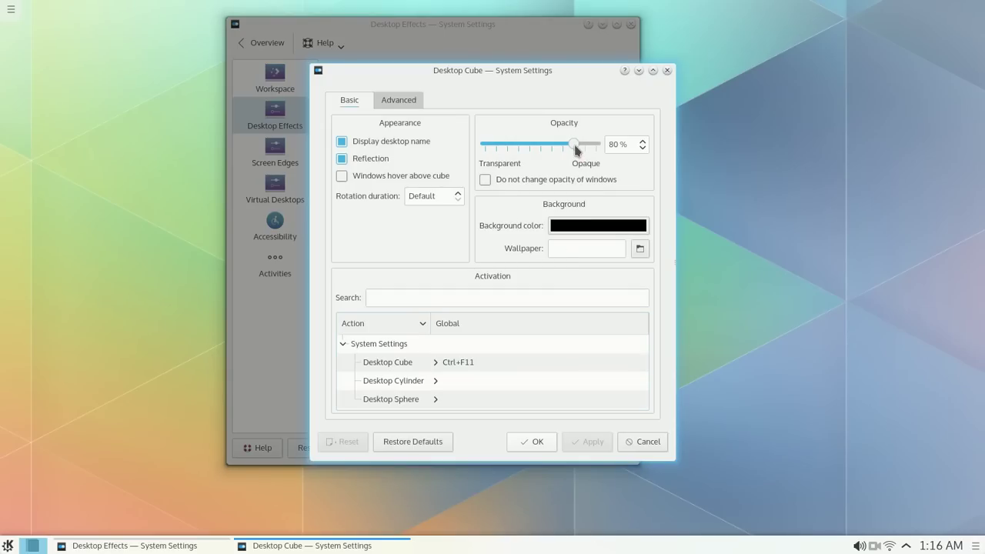
pyautogui.click(373, 144)
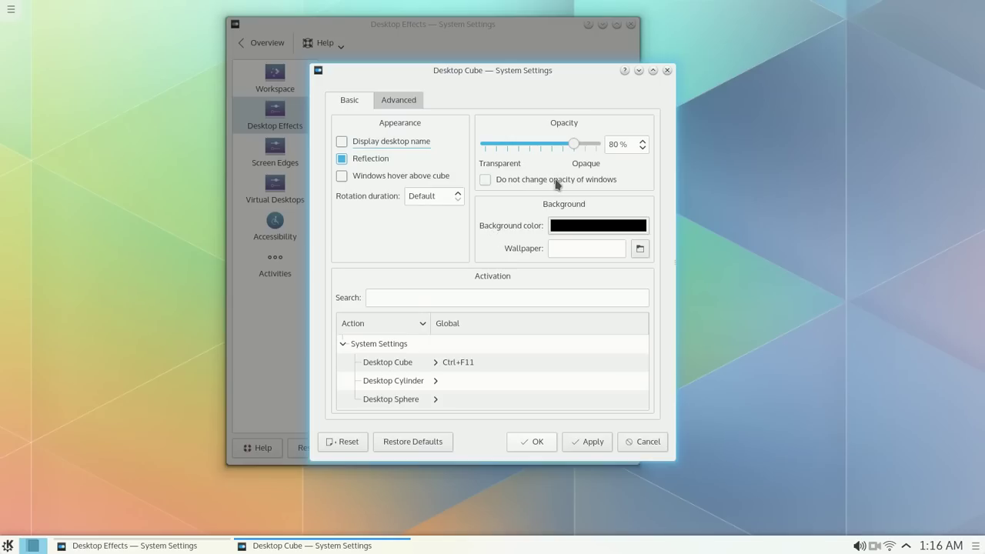
pyautogui.click(411, 101)
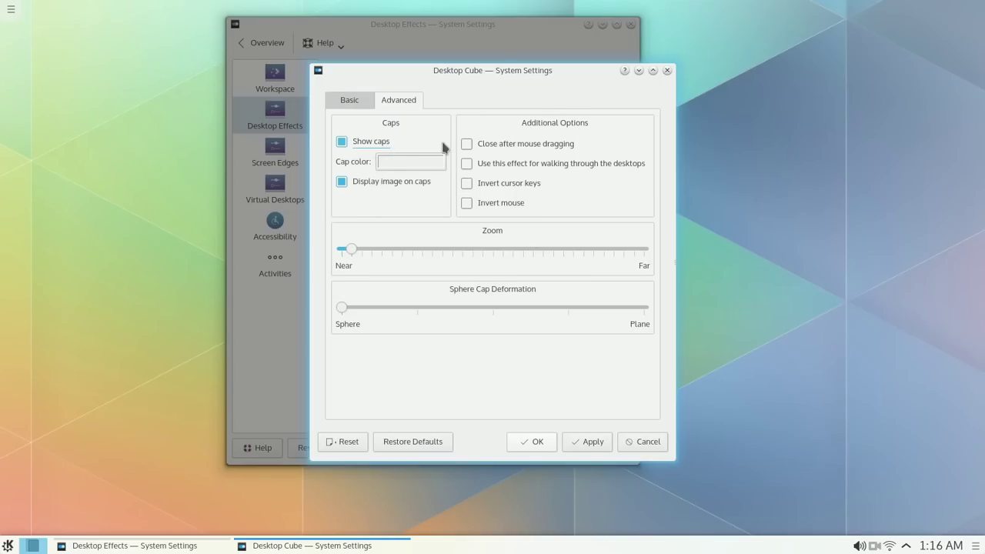
pyautogui.click(466, 144)
pyautogui.click(466, 164)
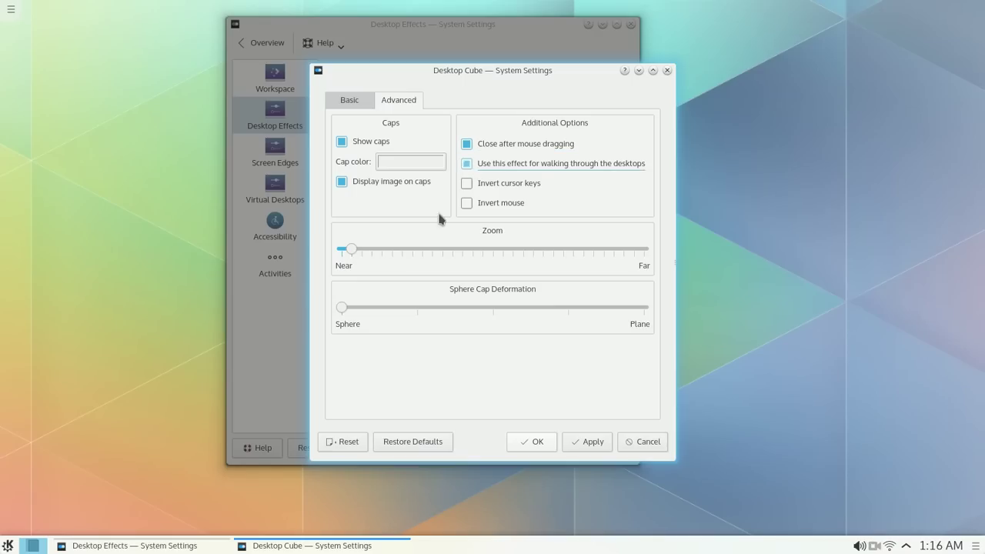
# Step: Set the Desktop Cube zoom somewhat farther from Near and save the effect's settings
pyautogui.moveTo(351, 251); pyautogui.dragTo(412, 245)
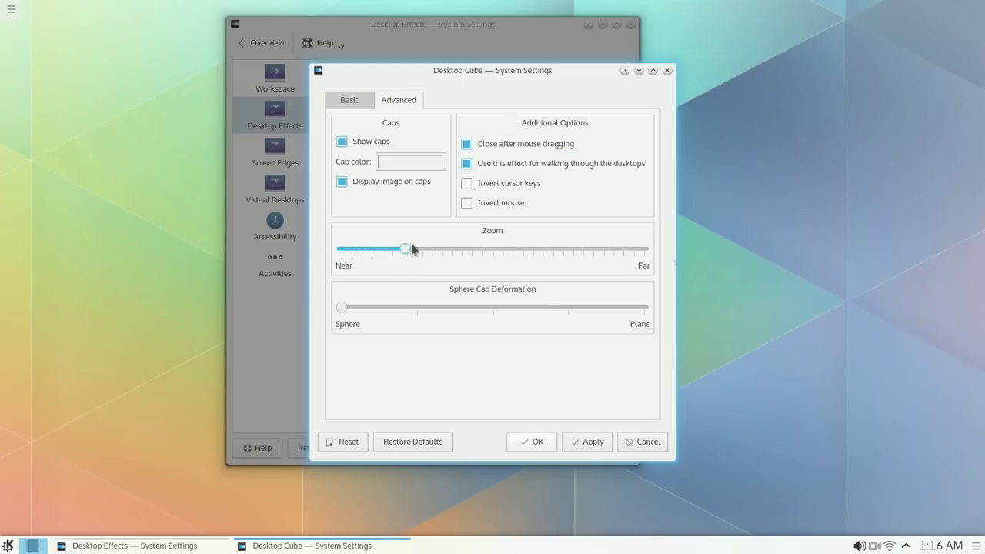
pyautogui.click(582, 450)
pyautogui.click(542, 450)
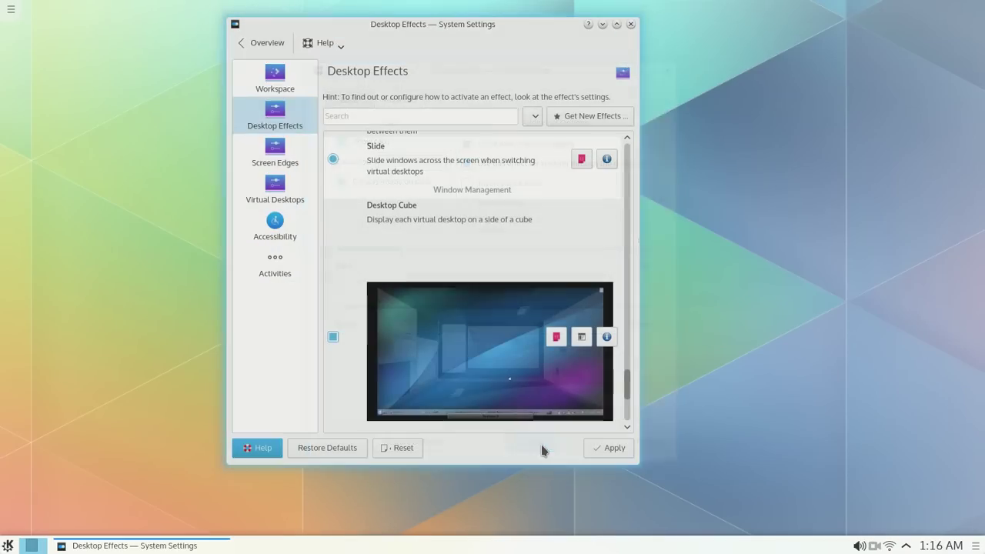
# Step: Try to switch to the Screen Edges settings and terminate the unresponsive systemsettings application
pyautogui.click(280, 161)
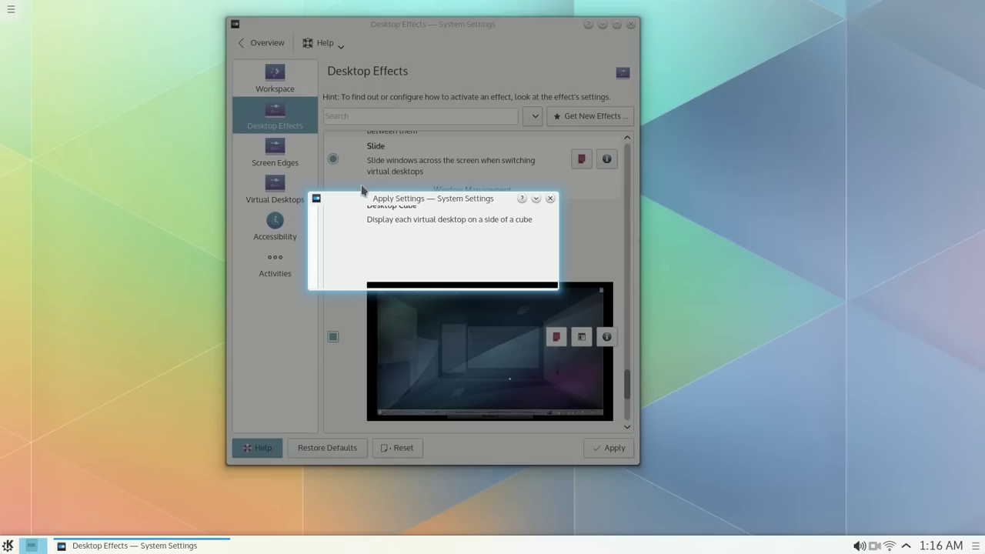
pyautogui.moveTo(457, 202); pyautogui.dragTo(509, 184)
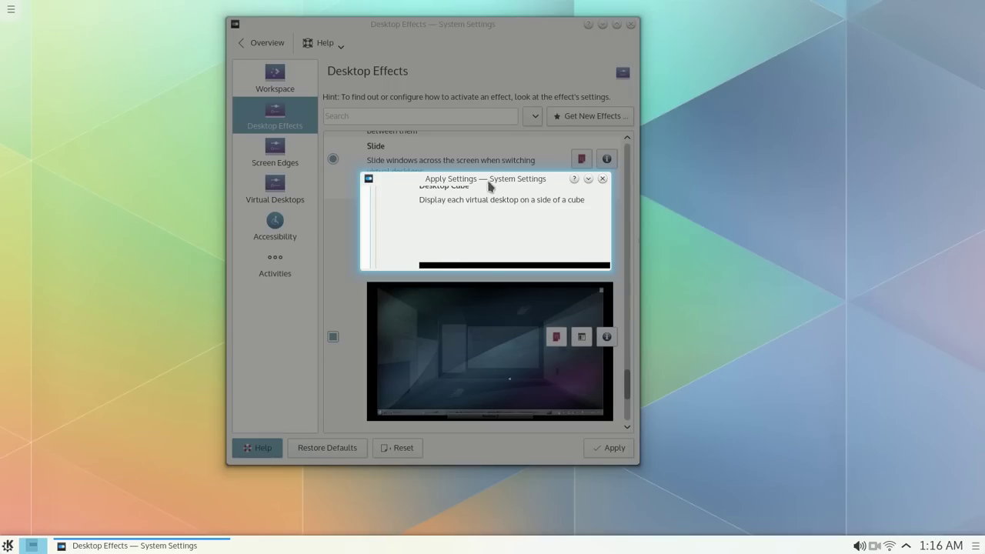
pyautogui.moveTo(484, 187); pyautogui.dragTo(673, 171)
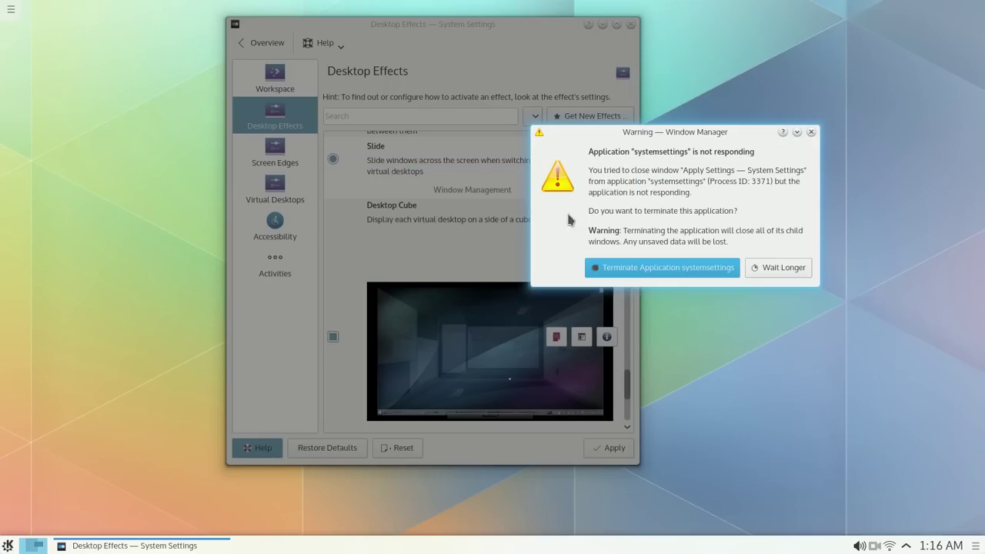
pyautogui.click(628, 267)
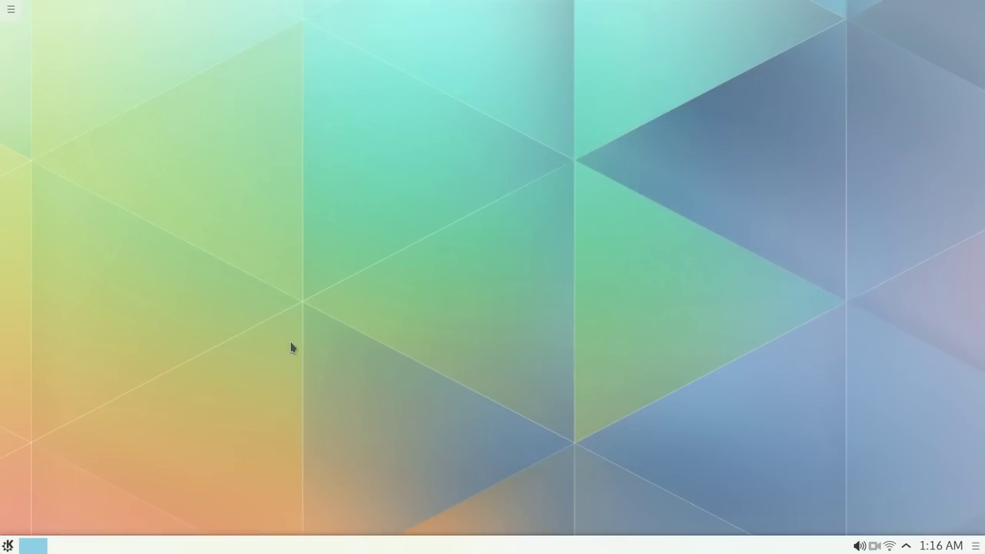
# Step: Relaunch System Settings from the launcher's Settings applications and move its window toward the middle of the desktop
pyautogui.click(8, 546)
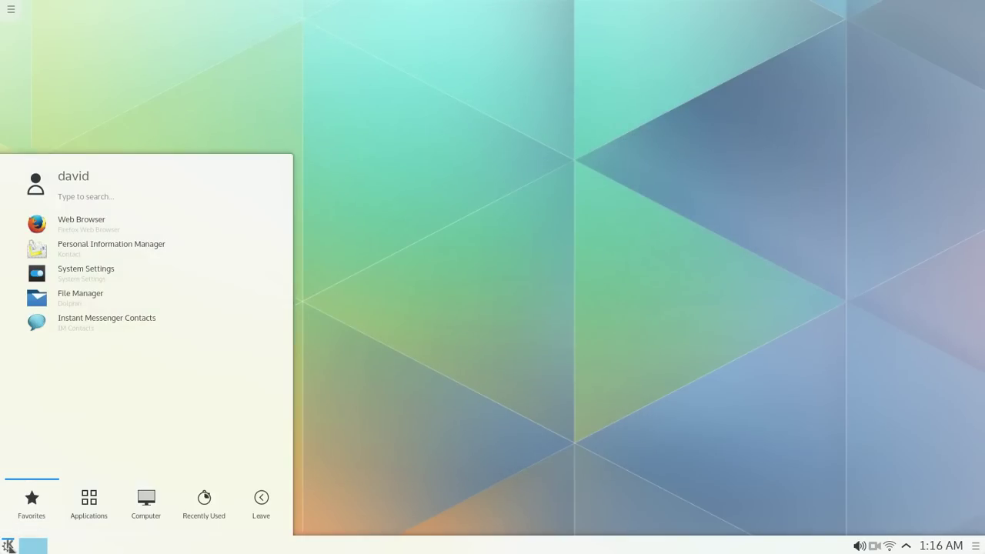
pyautogui.click(89, 515)
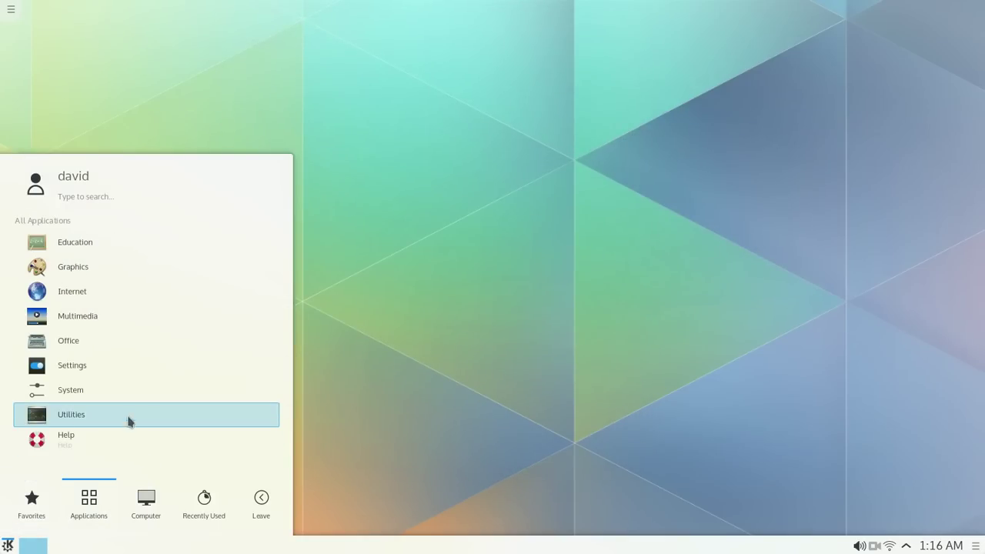
pyautogui.click(154, 366)
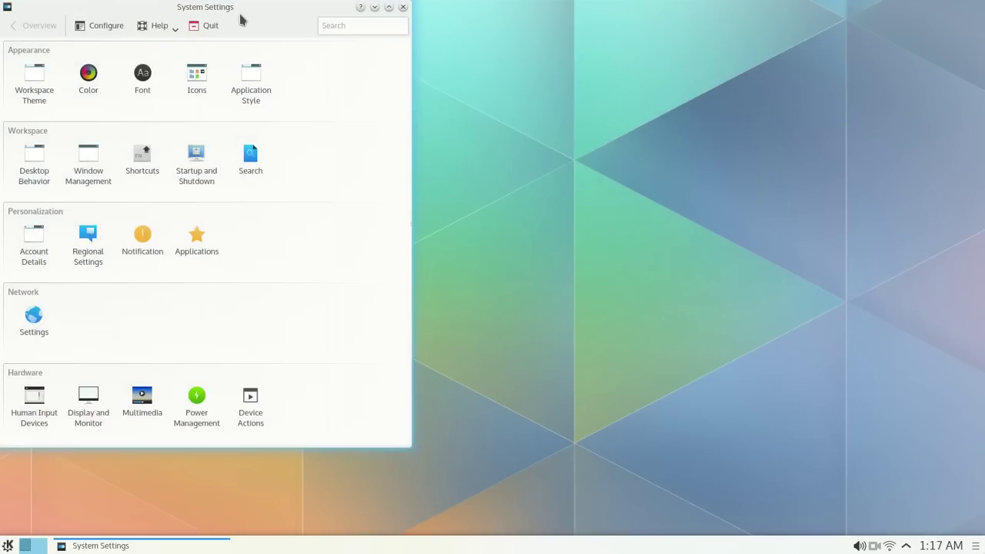
pyautogui.moveTo(240, 9); pyautogui.dragTo(501, 10)
# Step: Enable the Desktop Cube window management effect in the Desktop Behavior effects and apply the change
pyautogui.click(300, 156)
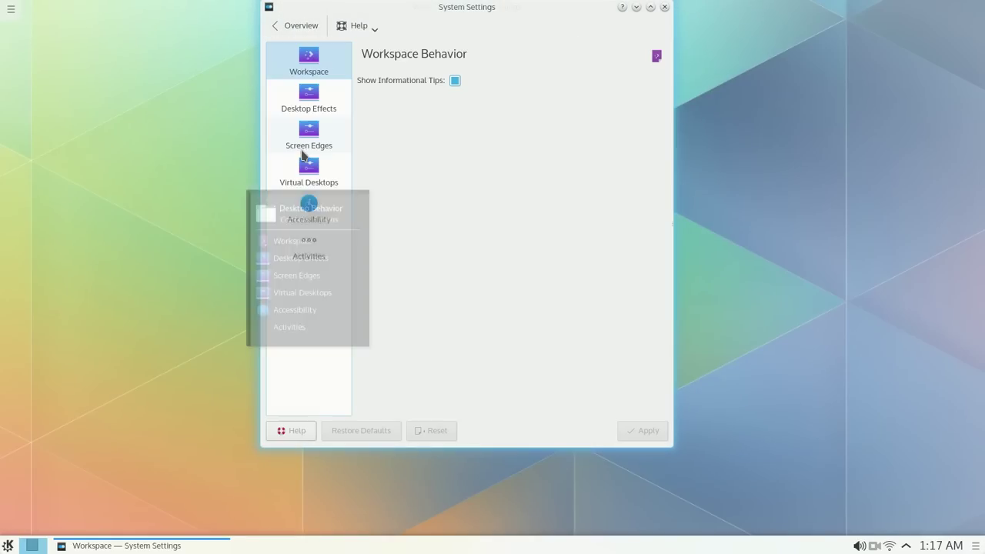
pyautogui.click(327, 107)
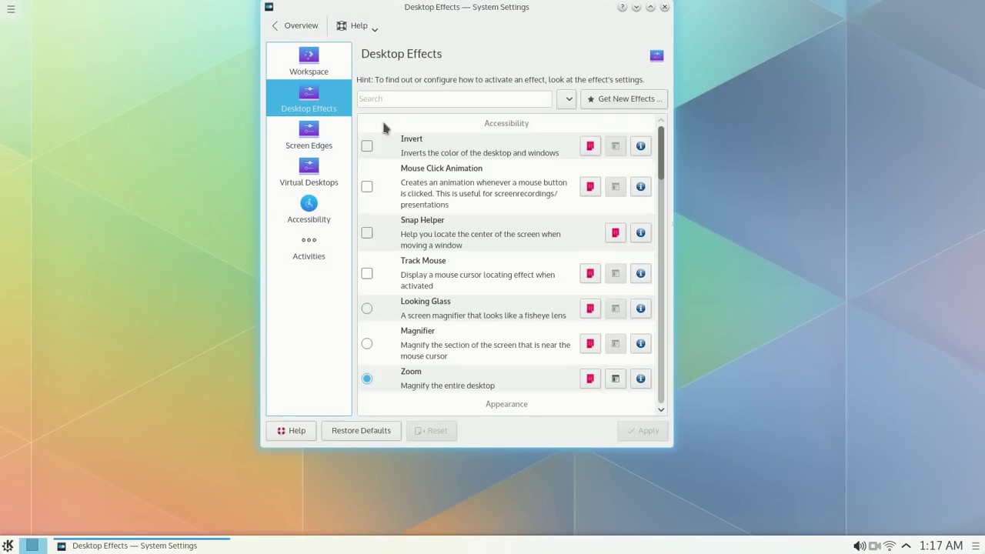
pyautogui.scroll(-10, 471, 170)
pyautogui.scroll(-8, 473, 176)
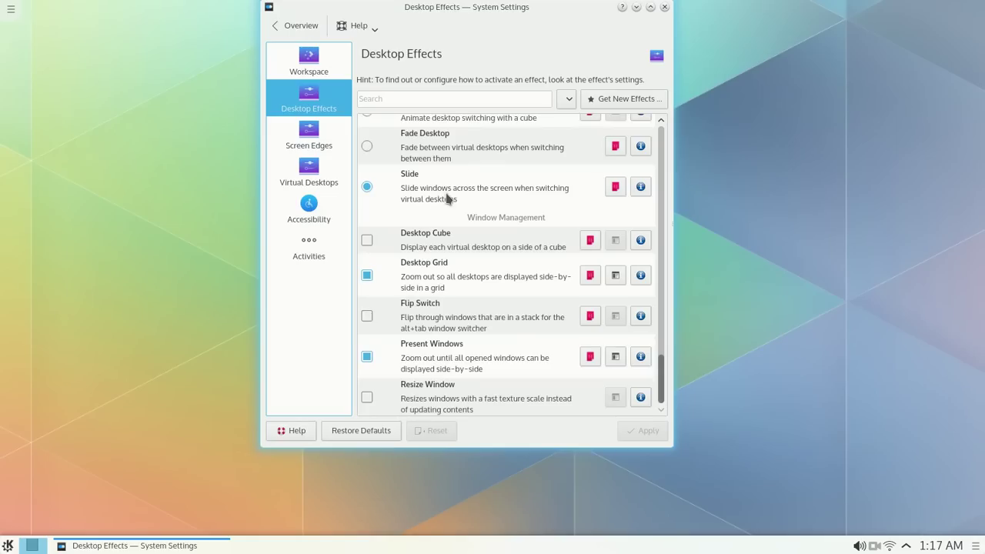
pyautogui.click(367, 240)
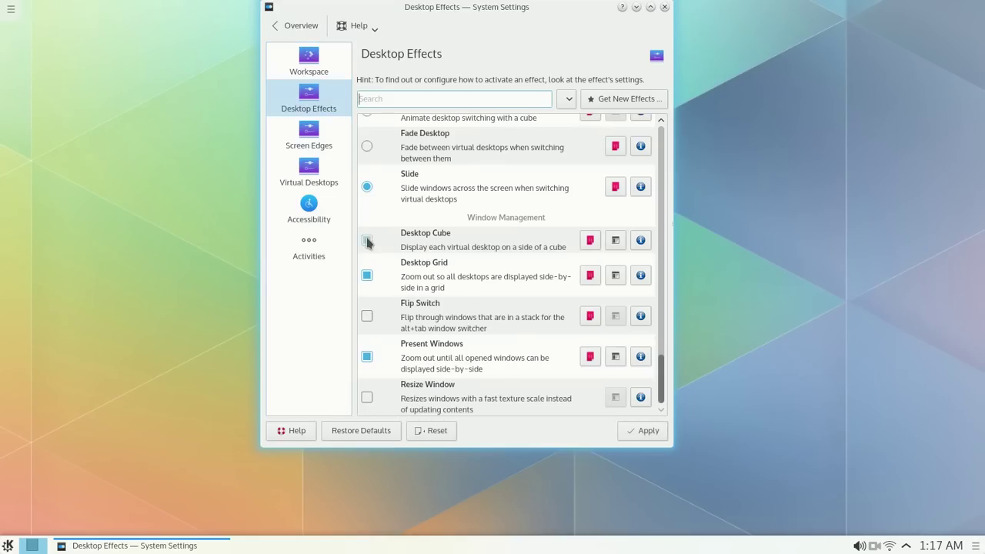
pyautogui.click(639, 432)
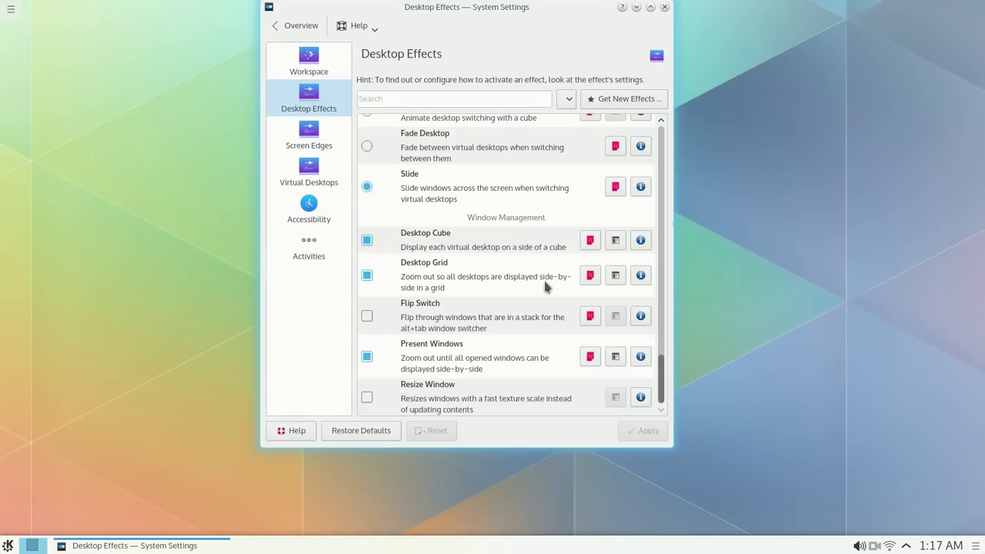
# Step: Review the basic and advanced settings of the Desktop Cube effect and close them
pyautogui.click(615, 241)
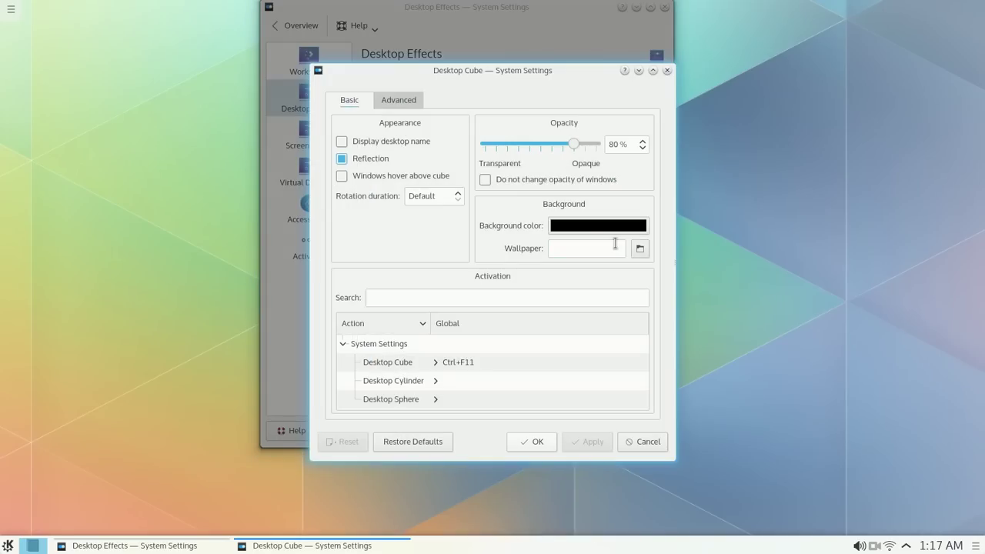
pyautogui.click(395, 102)
pyautogui.click(355, 101)
pyautogui.click(531, 442)
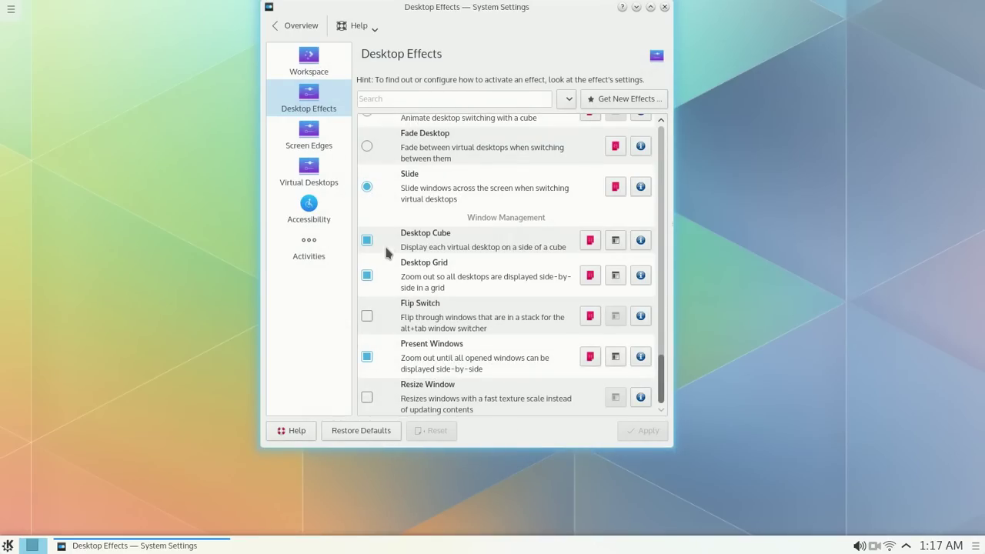
# Step: Disable the Present Windows effect and choose Desktop Cube Animation for virtual desktop switching, applying each change
pyautogui.click(367, 356)
pyautogui.click(633, 431)
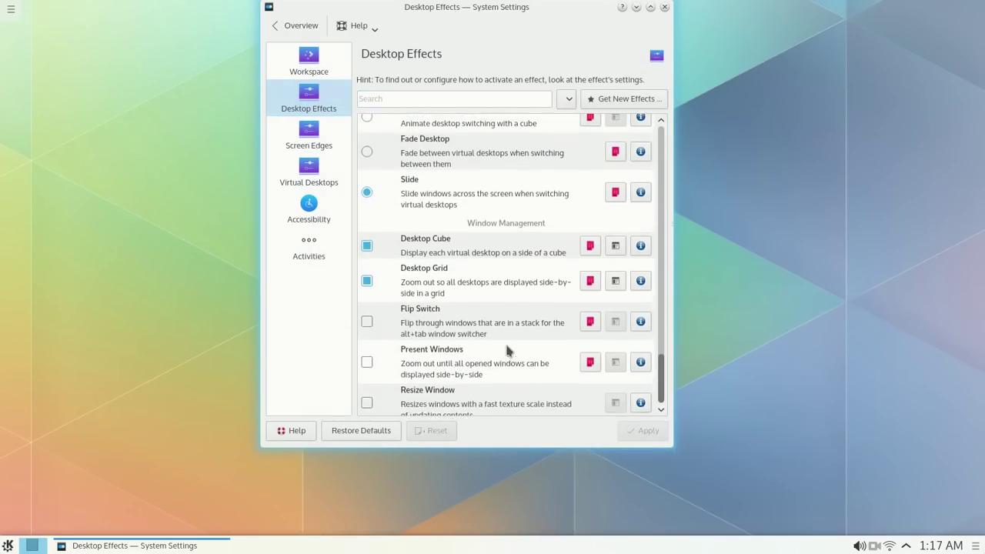
pyautogui.scroll(2, 505, 341)
pyautogui.scroll(4, 506, 351)
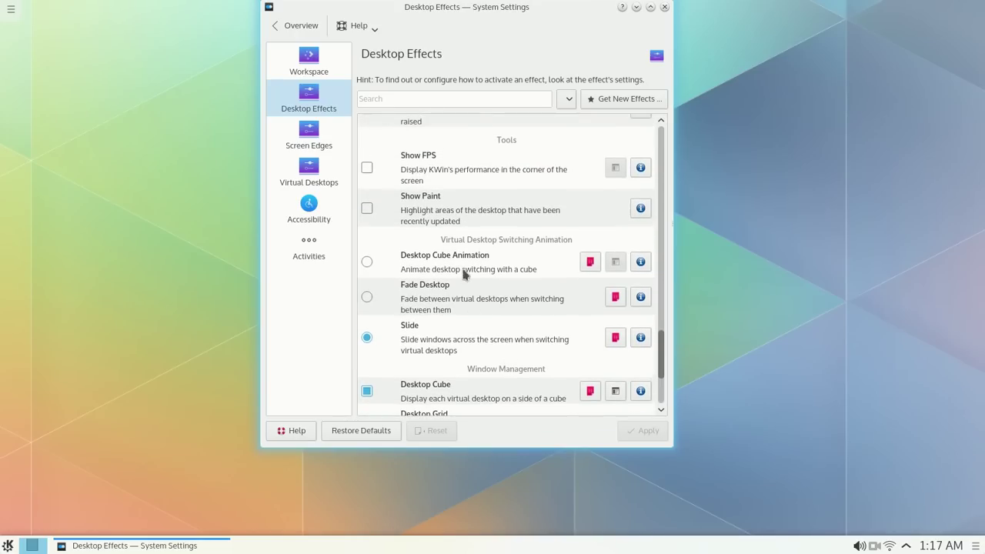
pyautogui.click(367, 262)
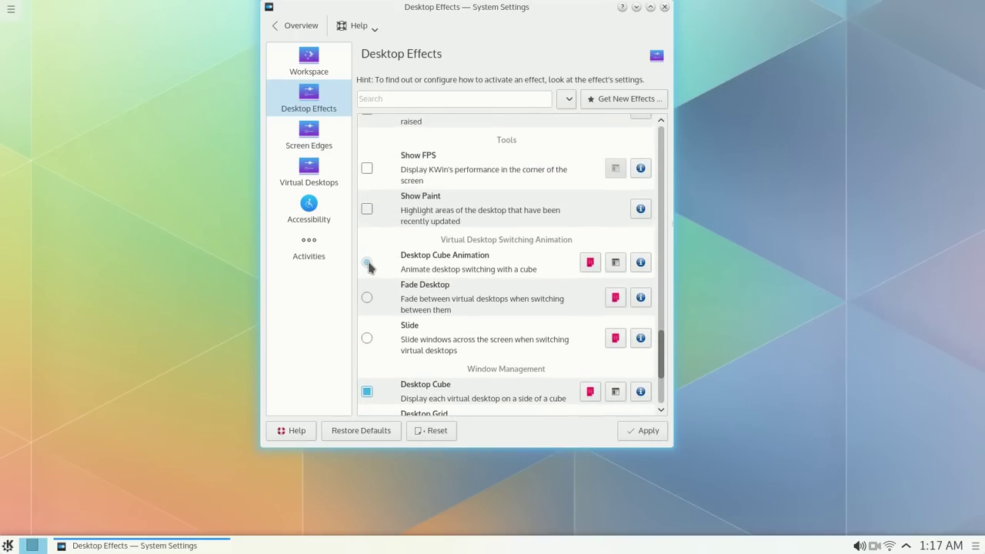
pyautogui.click(630, 432)
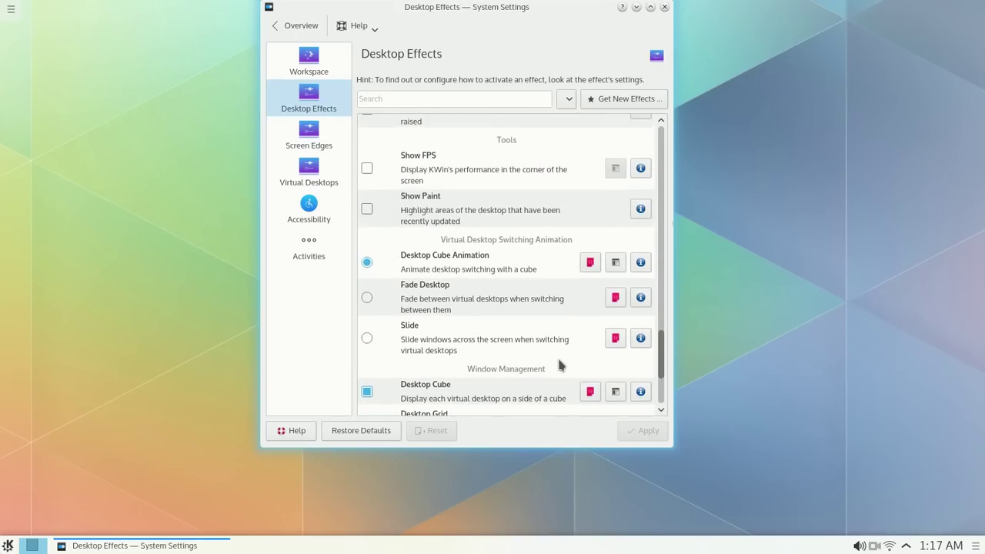
# Step: Replace Minimize Animation with the Magic Lamp effect and enable Wobbly Windows
pyautogui.scroll(-2, 559, 365)
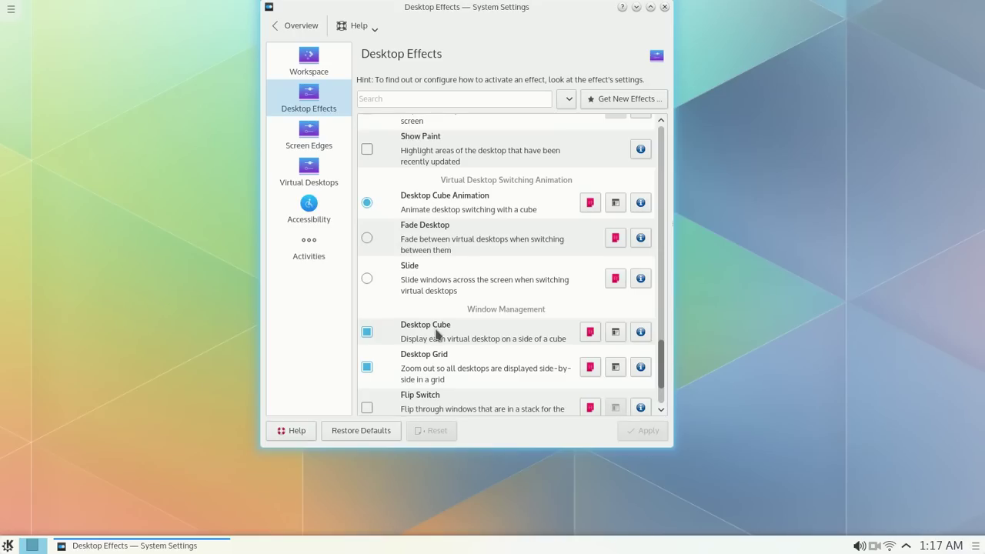
pyautogui.scroll(10, 485, 320)
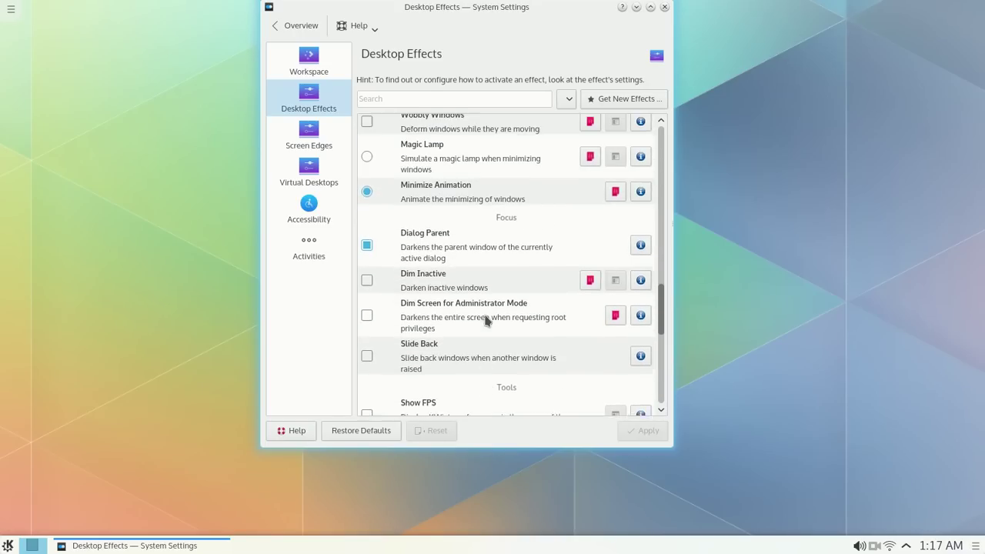
pyautogui.scroll(4, 485, 319)
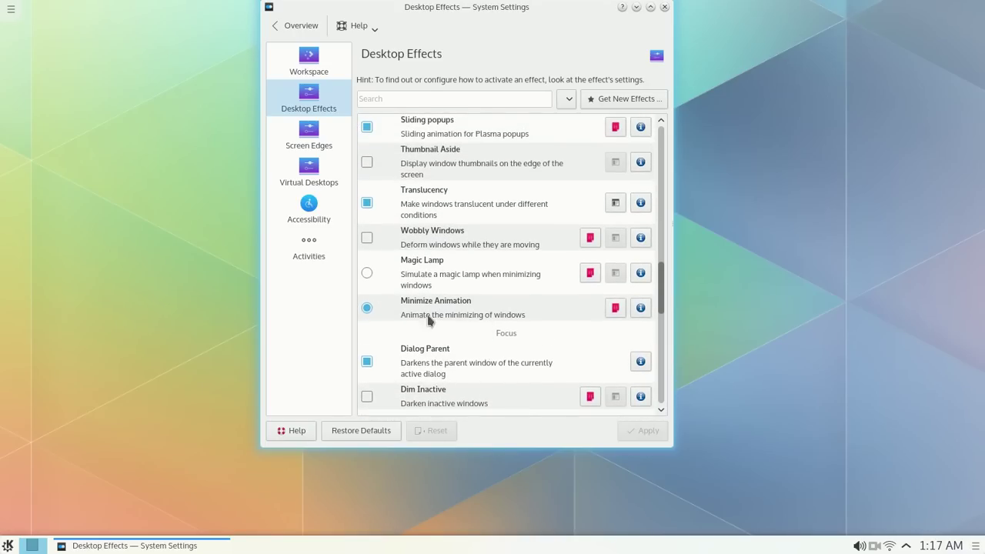
pyautogui.click(367, 307)
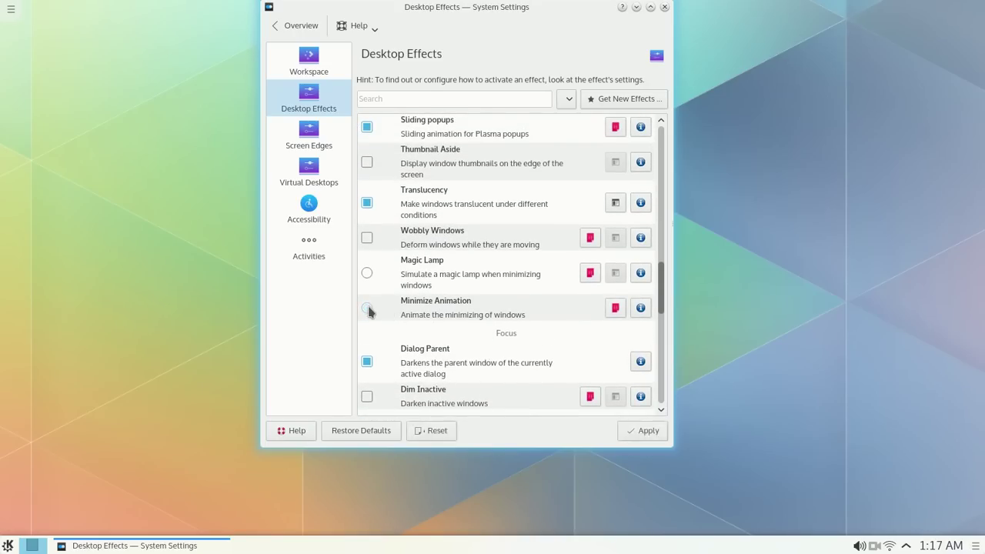
pyautogui.click(367, 274)
pyautogui.scroll(2, 457, 280)
pyautogui.click(367, 291)
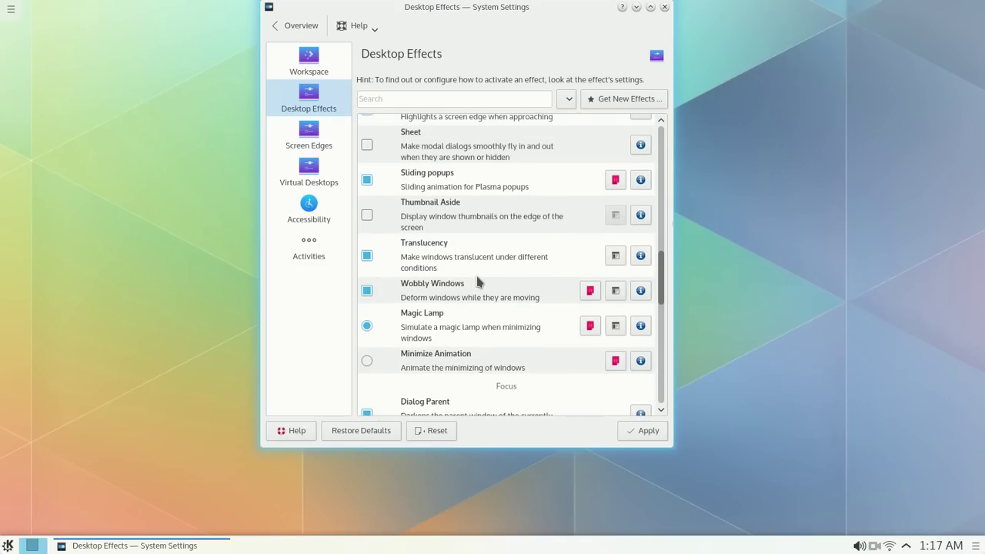
# Step: Disable the Sliding popups, Screen Edge and Fade appearance effects
pyautogui.scroll(3, 477, 281)
pyautogui.click(389, 286)
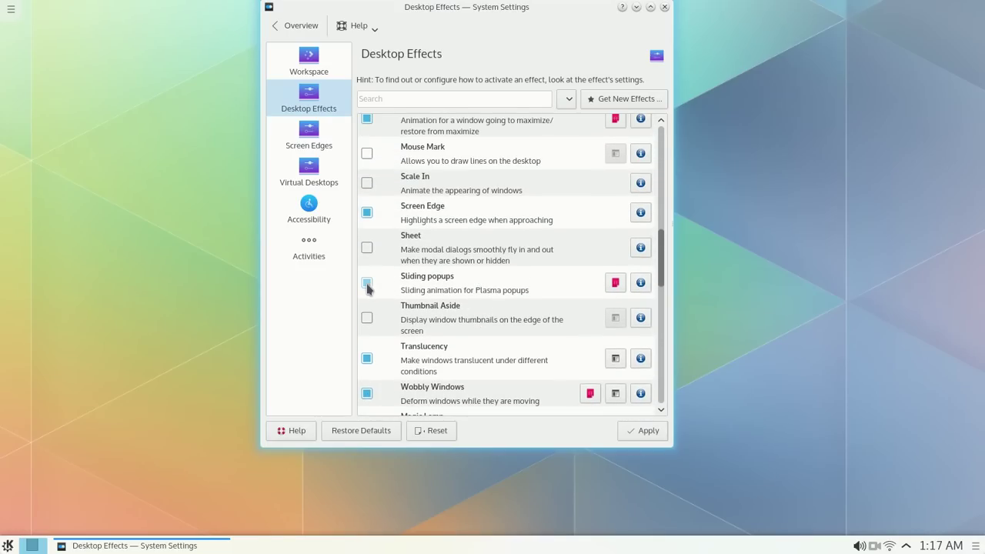
pyautogui.scroll(2, 406, 269)
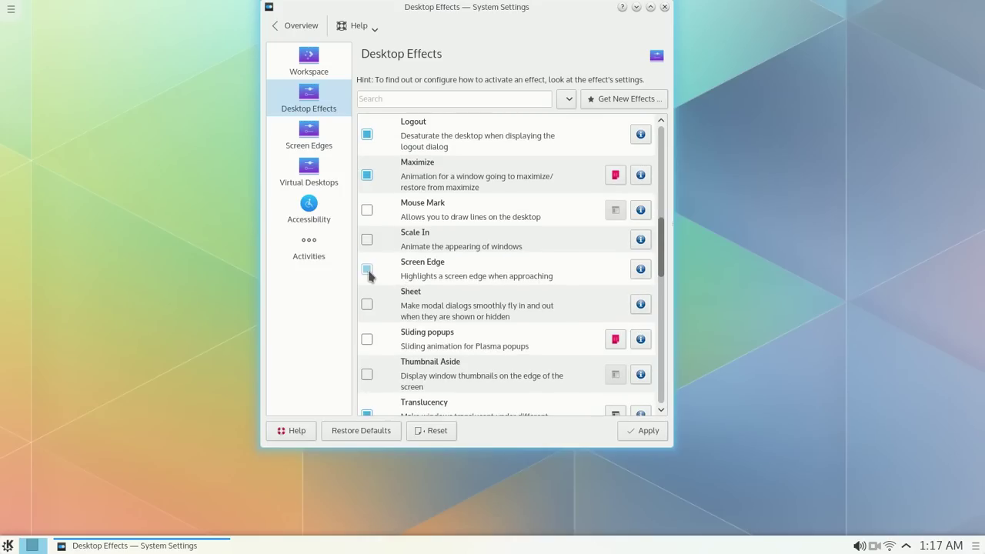
pyautogui.click(367, 269)
pyautogui.scroll(3, 492, 254)
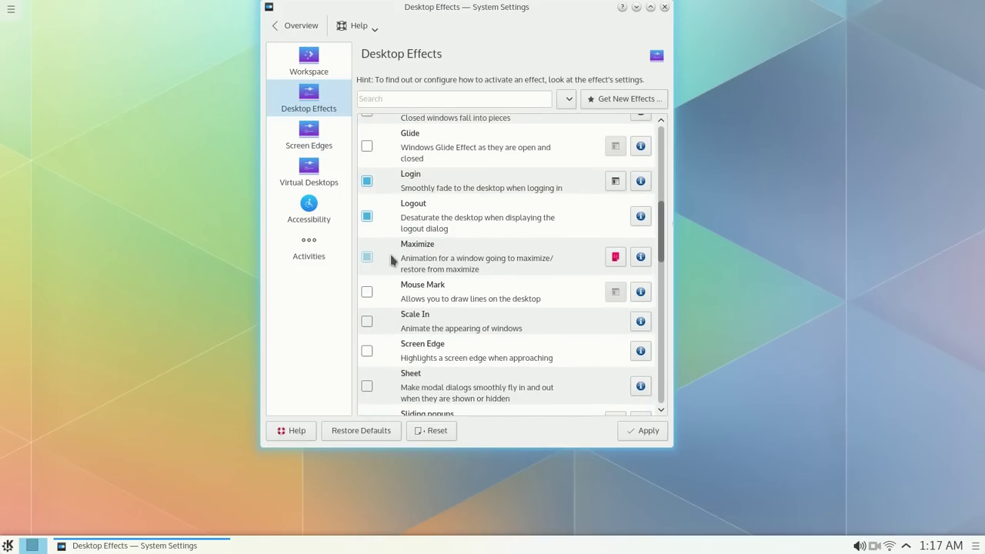
pyautogui.scroll(6, 412, 213)
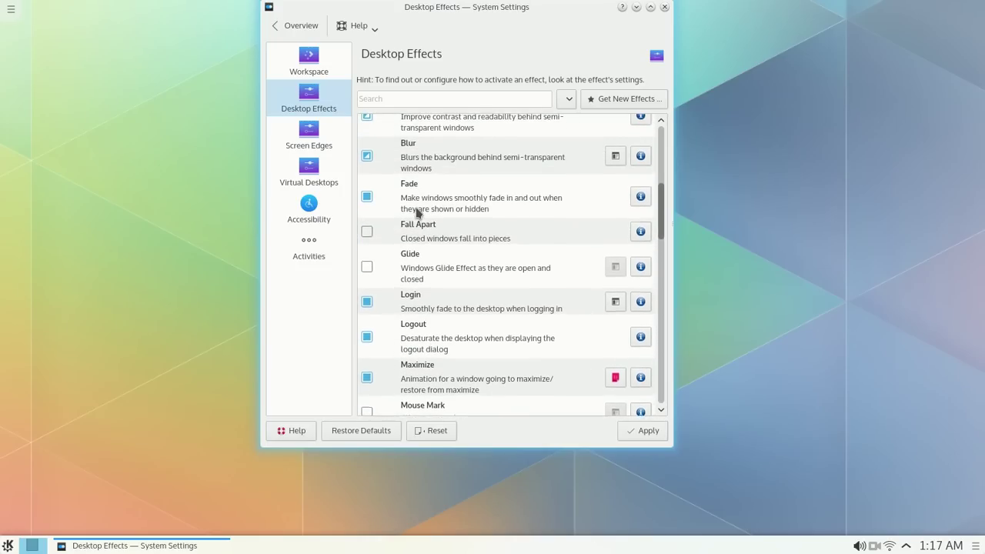
pyautogui.scroll(1, 416, 213)
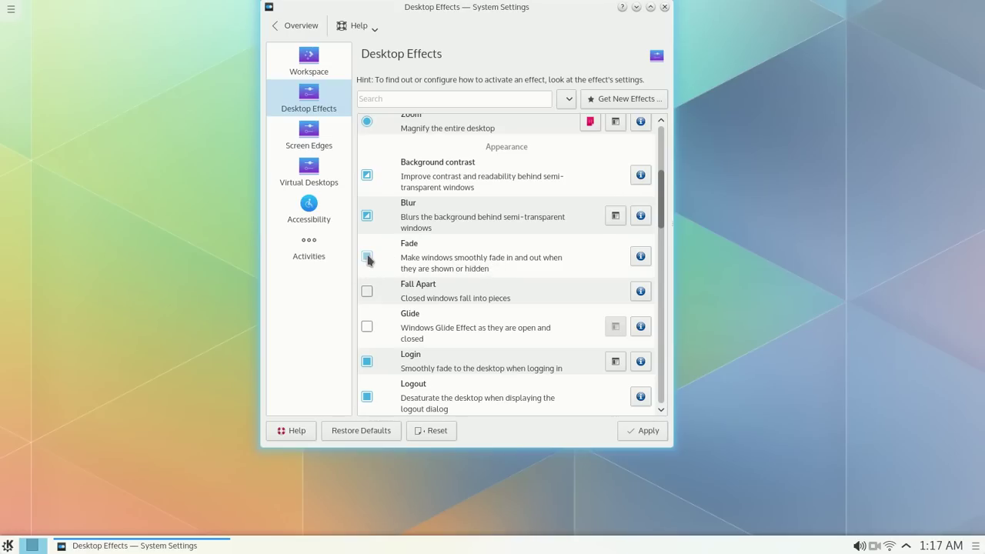
pyautogui.scroll(3, 436, 260)
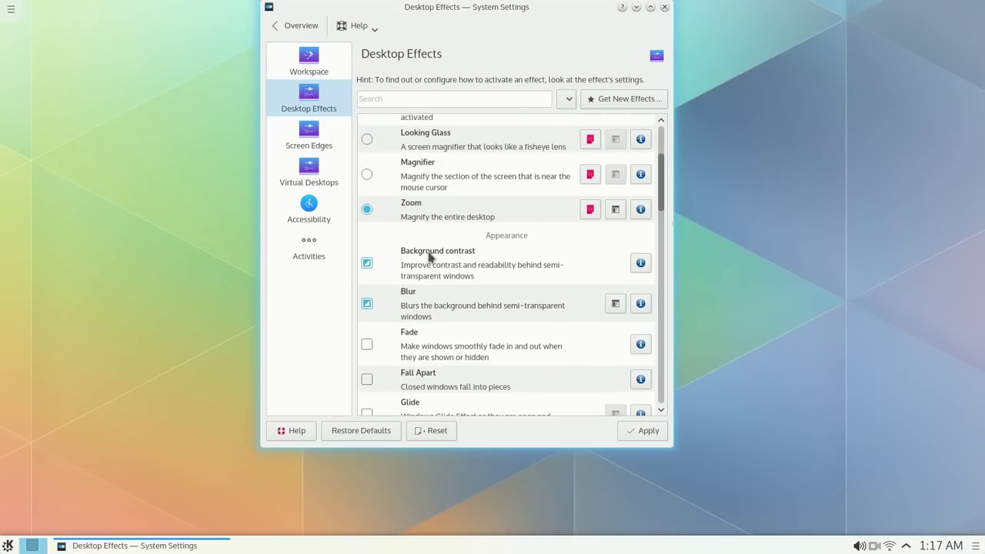
# Step: Disable the Zoom accessibility effect and apply the pending desktop effect changes
pyautogui.click(390, 209)
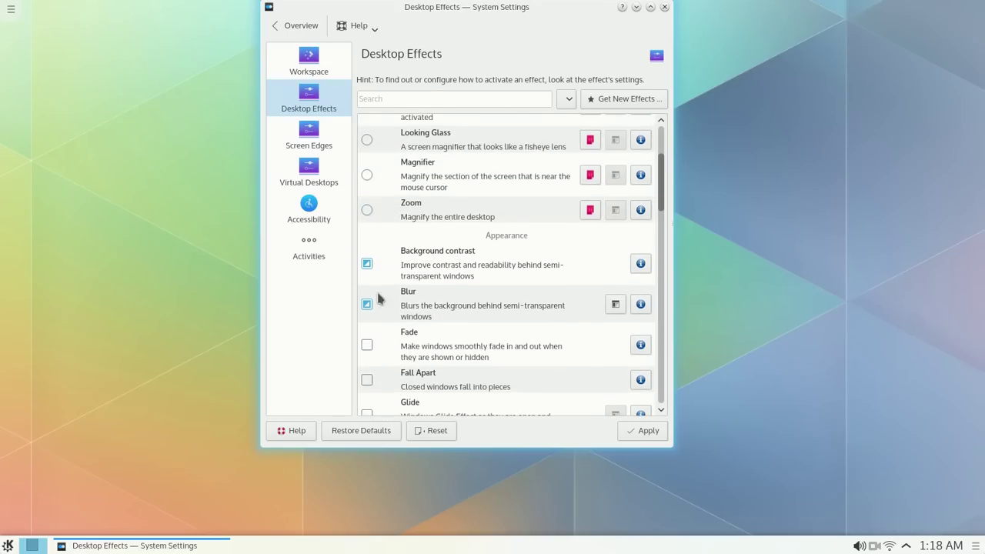
pyautogui.scroll(6, 459, 249)
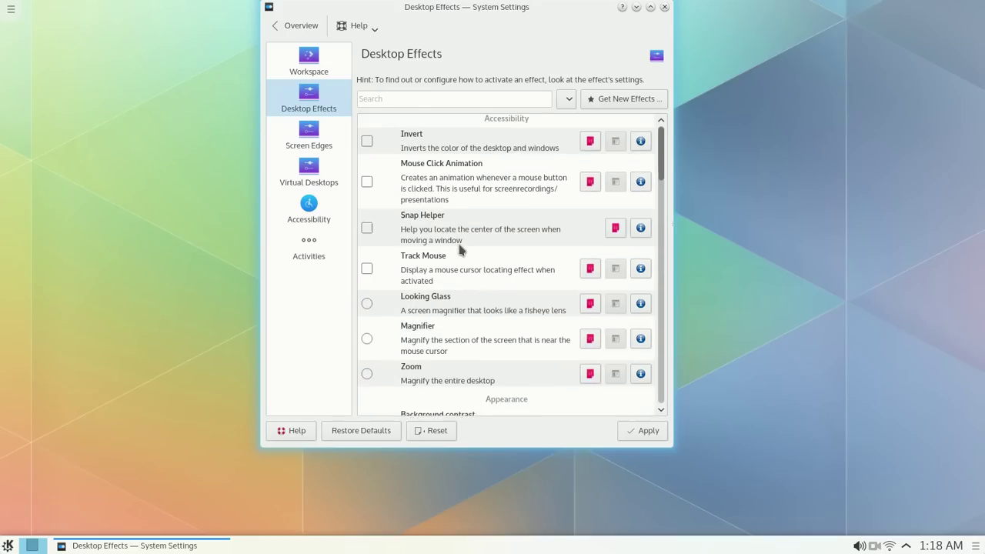
pyautogui.click(651, 429)
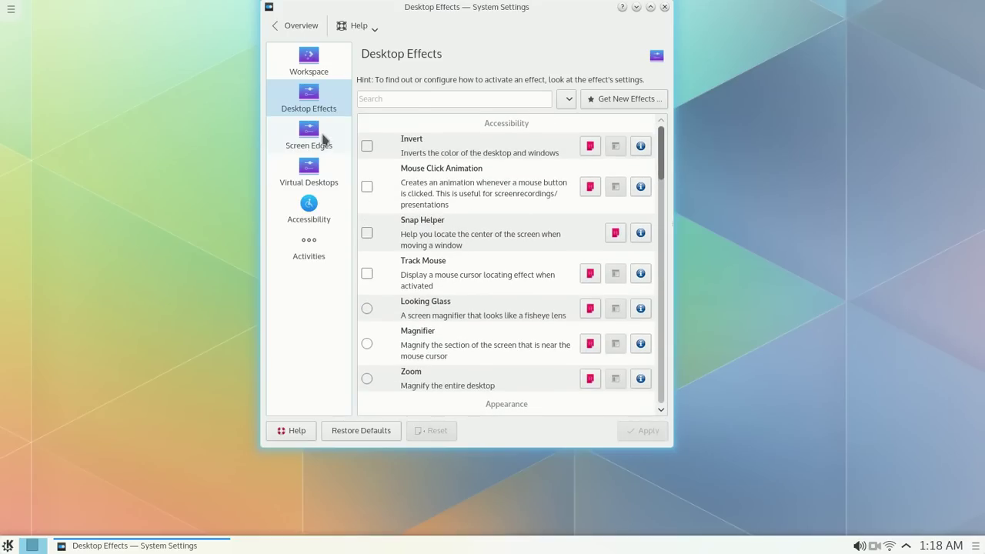
# Step: In the Screen Edges settings, assign Desktop Cube - Cube to the monitor's upper-right corner
pyautogui.click(323, 138)
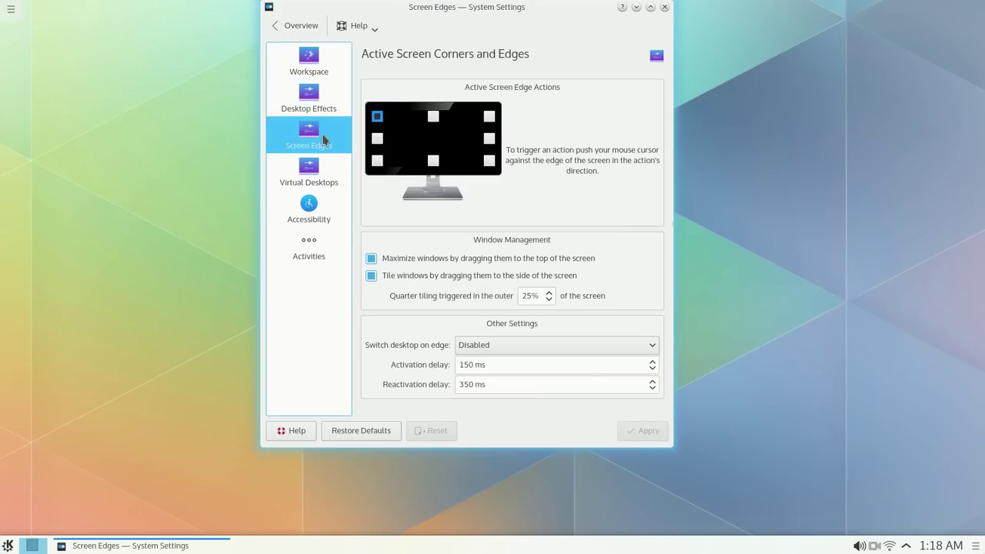
pyautogui.click(492, 118)
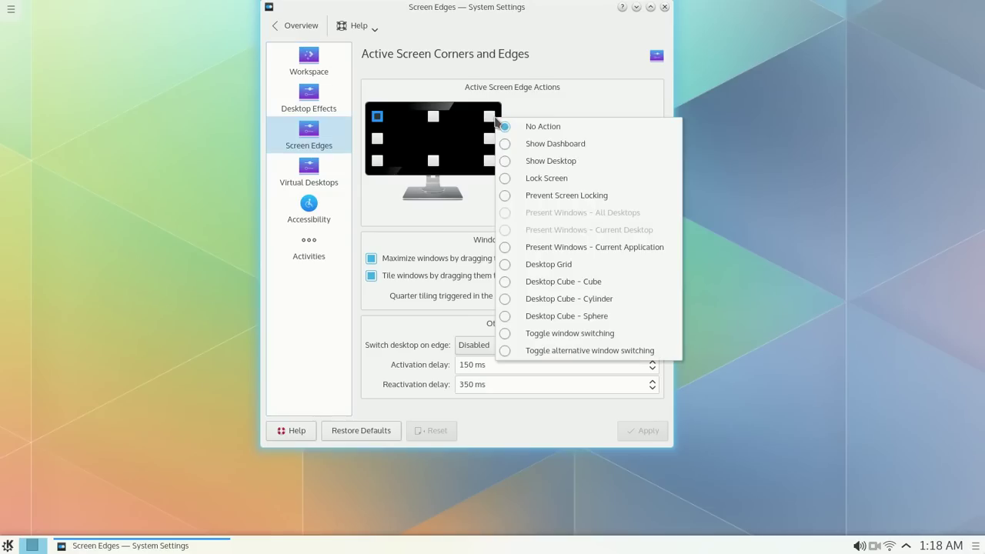
pyautogui.click(536, 283)
# Step: Disable tiling windows by moving them to the screen's side and set desktop switching on edge to Always Enabled
pyautogui.click(477, 279)
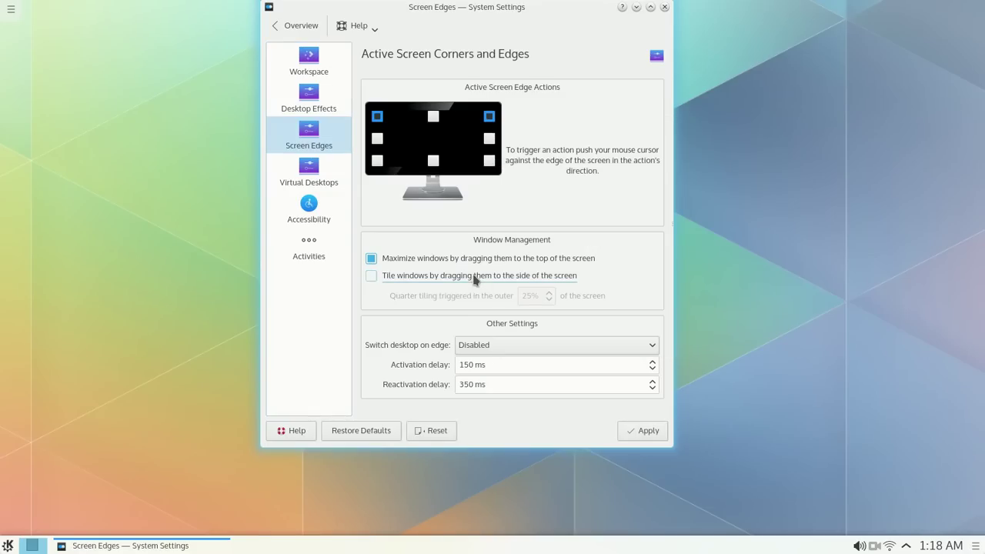
pyautogui.click(476, 348)
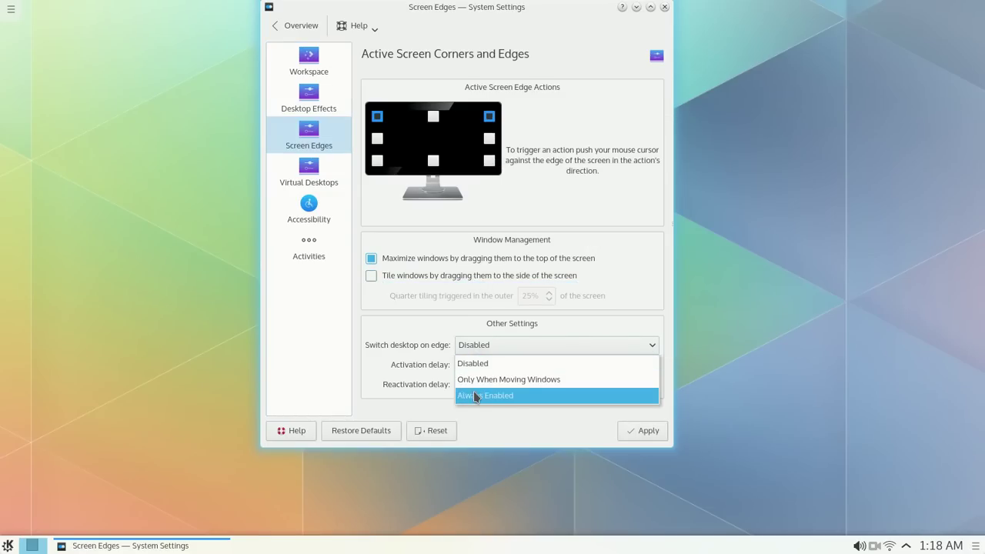
pyautogui.click(475, 396)
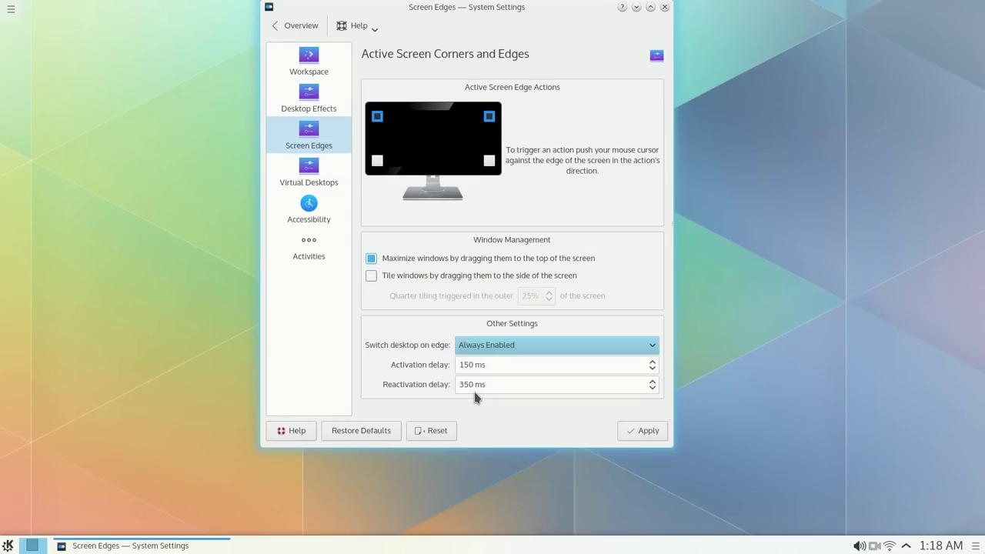
# Step: Assign Desktop Grid to the monitor's upper-left corner and apply the screen edge settings
pyautogui.click(378, 118)
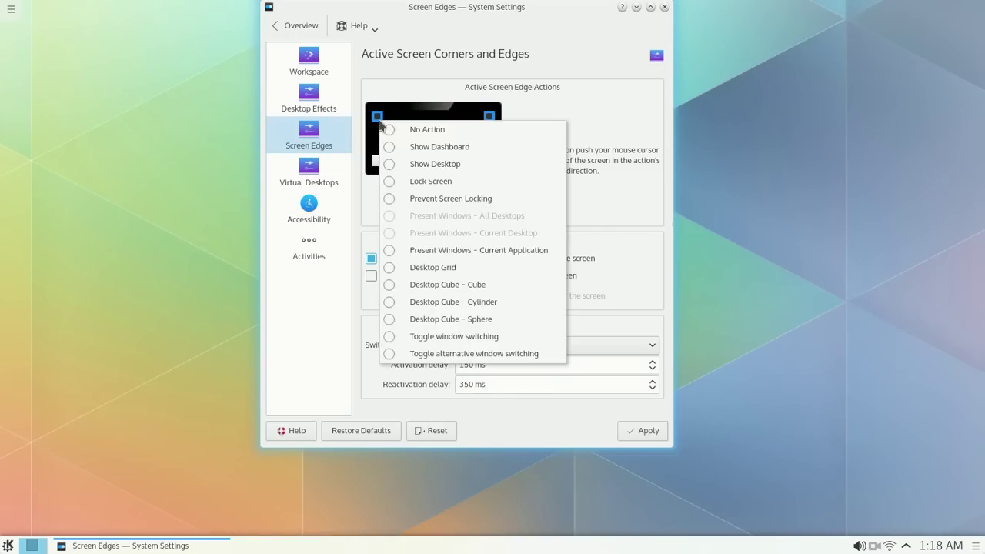
pyautogui.click(416, 270)
pyautogui.click(631, 433)
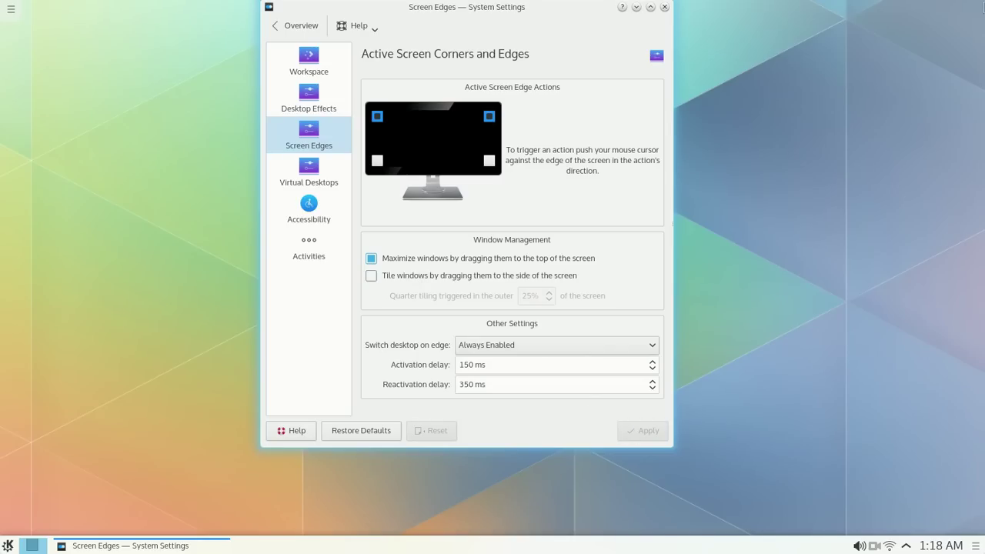
# Step: Set the number of virtual desktops to 4 and apply the change
pyautogui.click(301, 183)
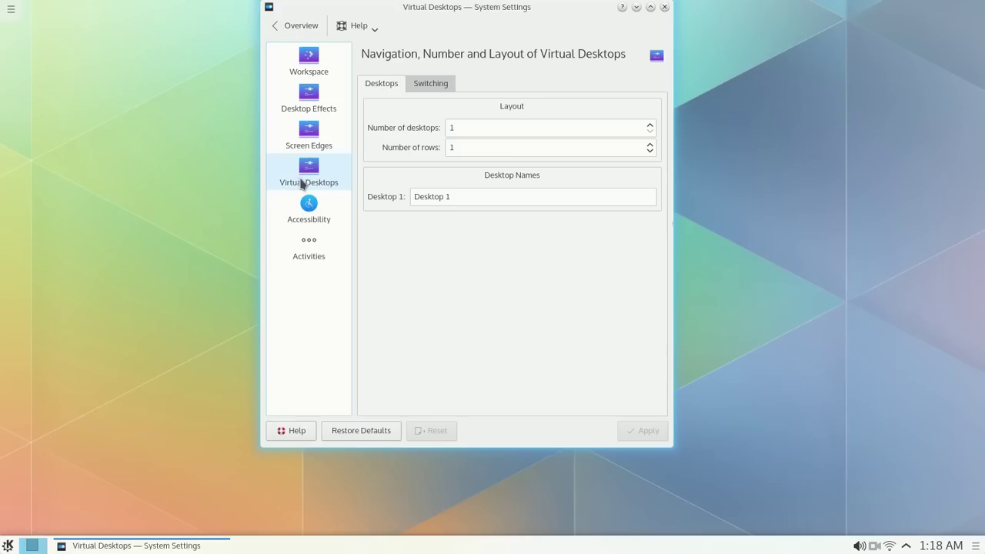
pyautogui.click(648, 124)
pyautogui.click(648, 125)
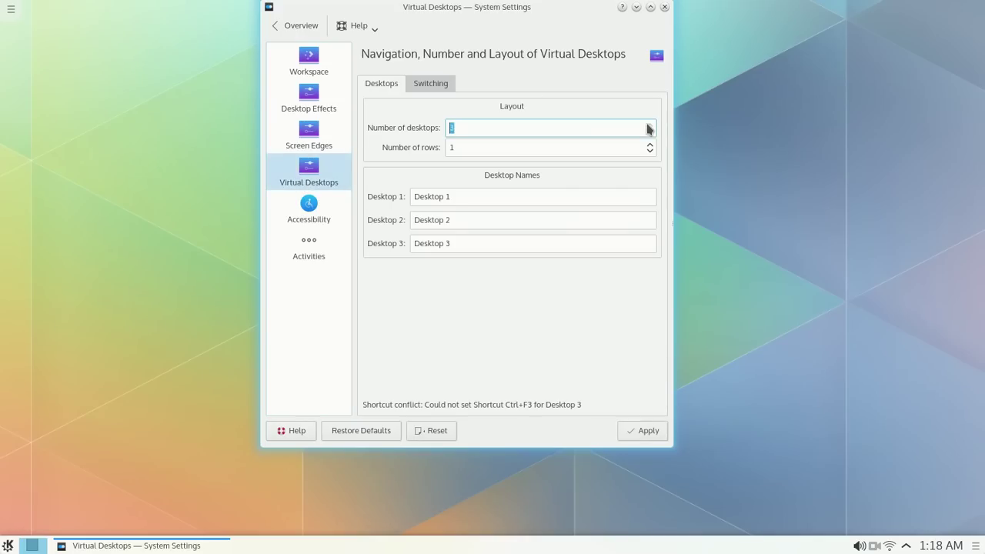
pyautogui.click(648, 125)
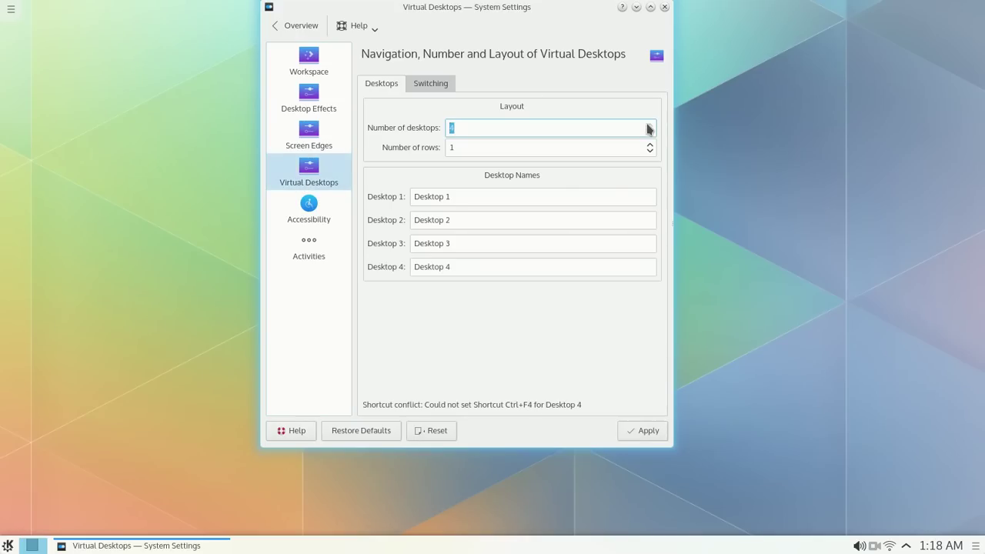
pyautogui.click(631, 433)
# Step: Look over the Accessibility and Activities settings and trigger the Desktop Cube from its screen corner
pyautogui.click(320, 207)
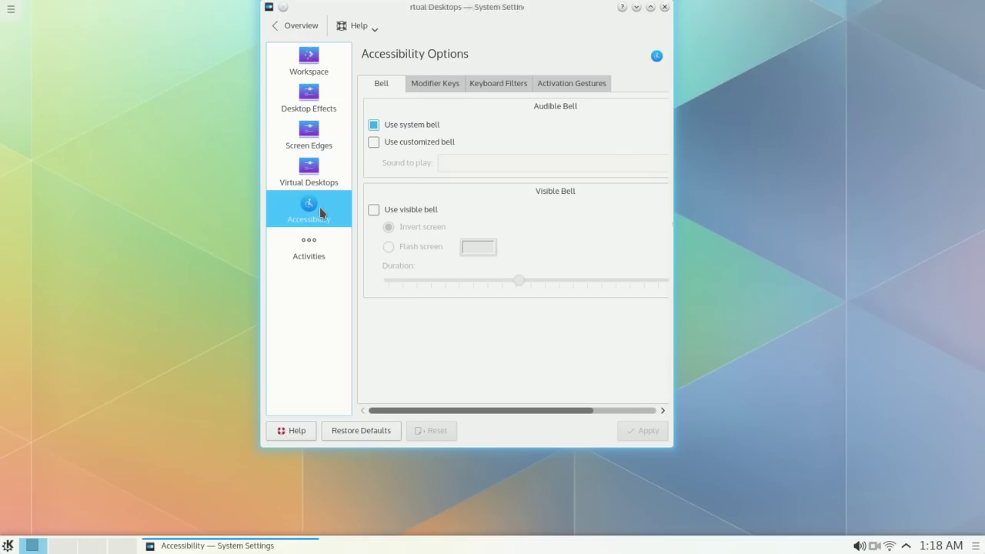
pyautogui.click(313, 250)
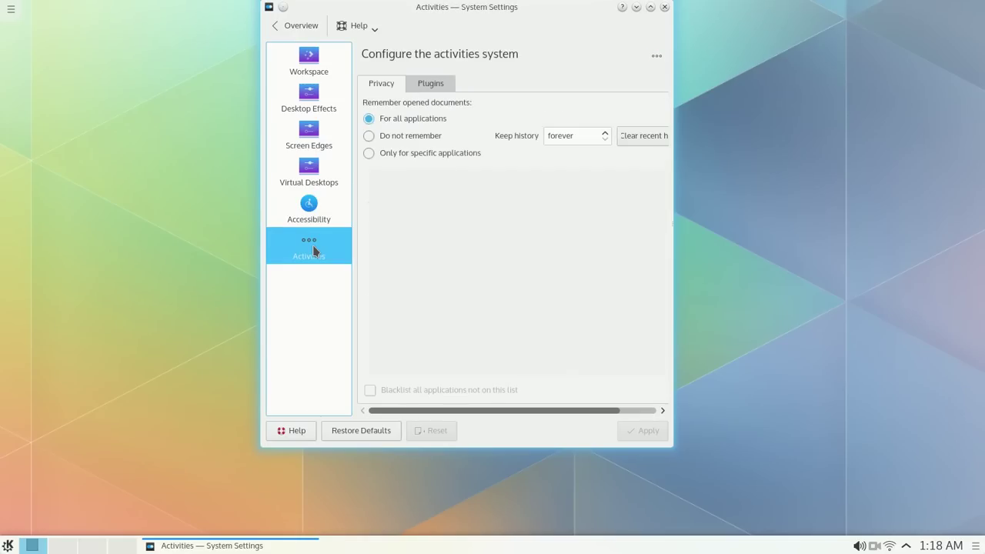
pyautogui.moveTo(984, 0)
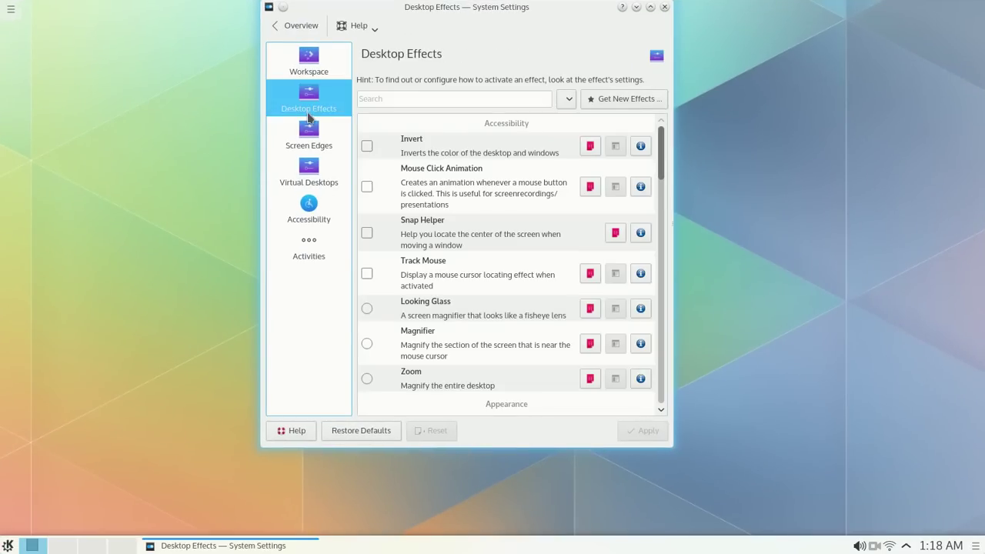
# Step: Set the Desktop Grid effect's layout mode to Automatic and accept its settings
pyautogui.scroll(-20, 473, 159)
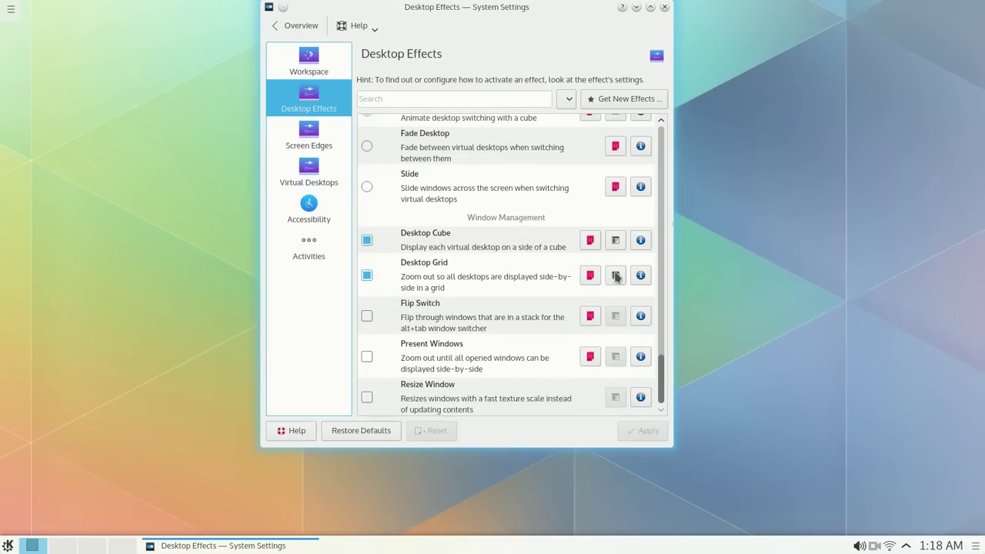
pyautogui.click(616, 276)
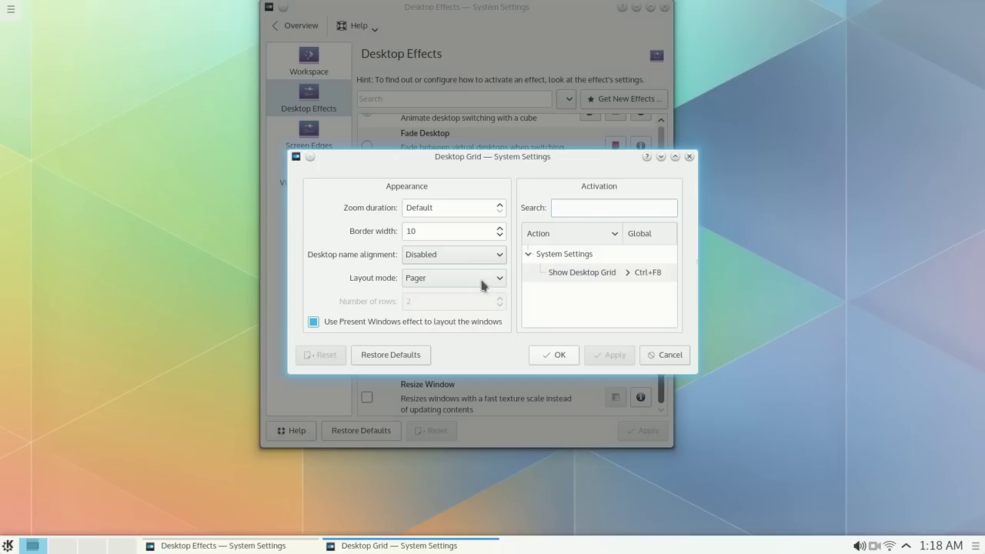
pyautogui.click(483, 280)
pyautogui.click(468, 314)
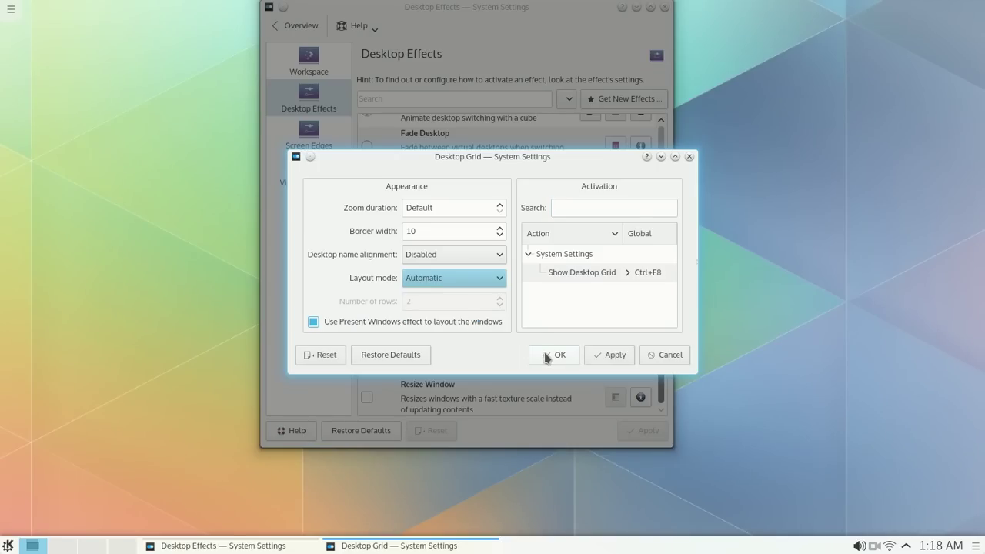
pyautogui.click(548, 357)
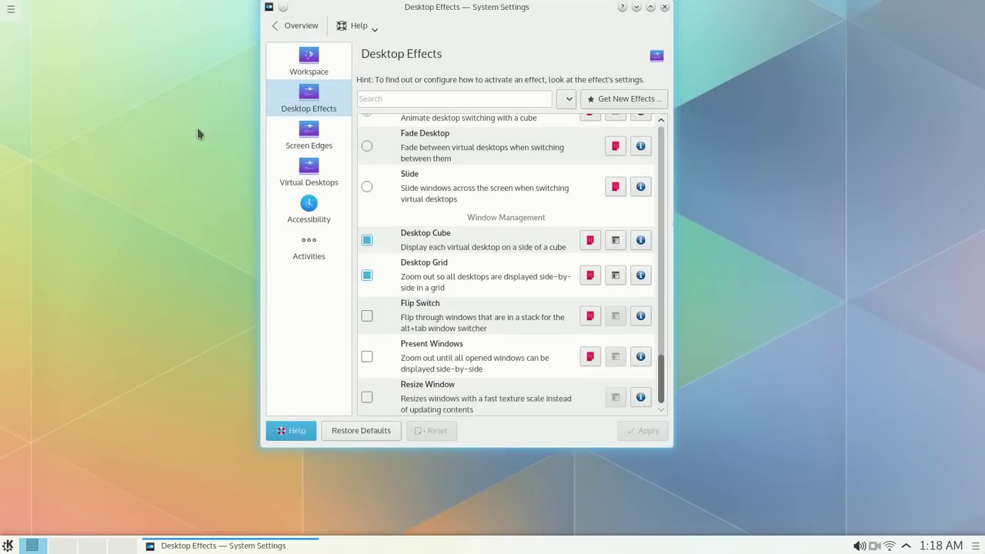
# Step: Show the desktop grid from its screen corner, move the System Settings window within it, and reposition the window on the first desktop
pyautogui.moveTo(4, 7)
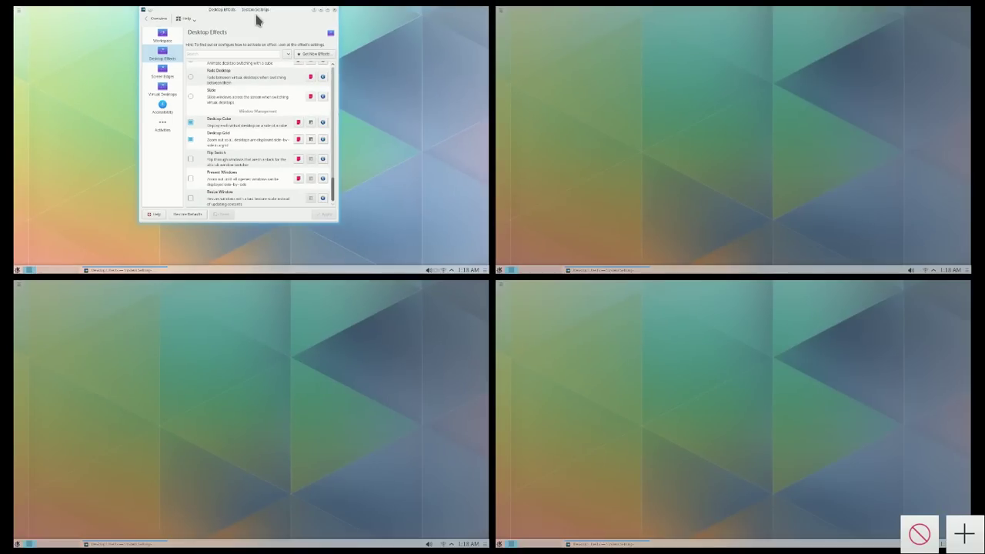
pyautogui.moveTo(258, 19); pyautogui.dragTo(336, 78)
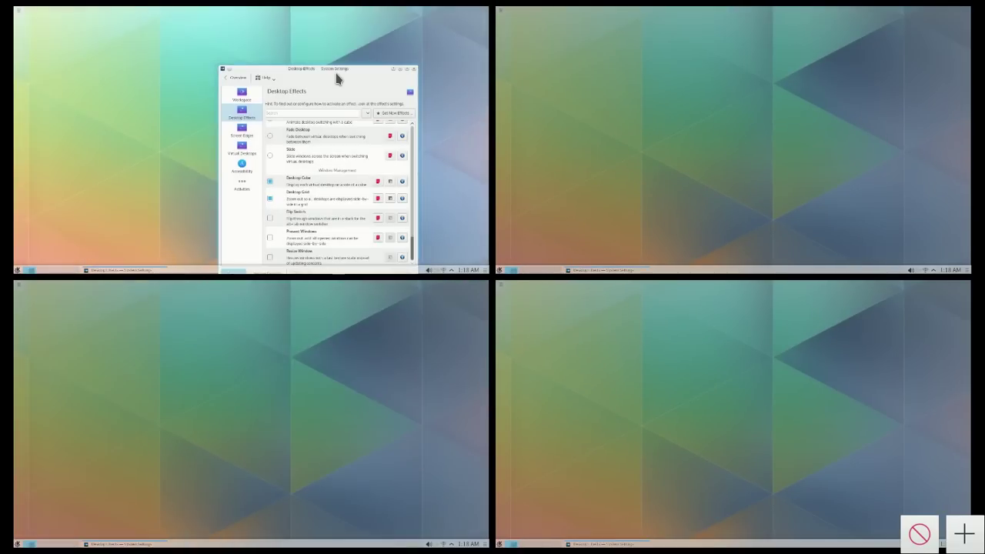
pyautogui.click(336, 77)
pyautogui.moveTo(617, 133); pyautogui.dragTo(438, 47)
pyautogui.moveTo(507, 50); pyautogui.dragTo(498, 55)
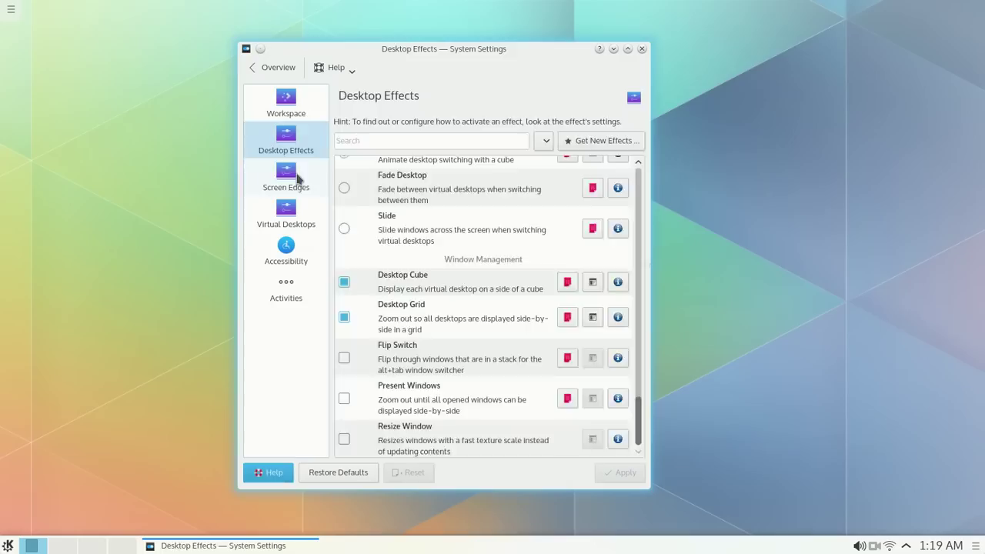
# Step: Review the Screen Edges settings and the Virtual Desktops layout and switching options
pyautogui.click(298, 178)
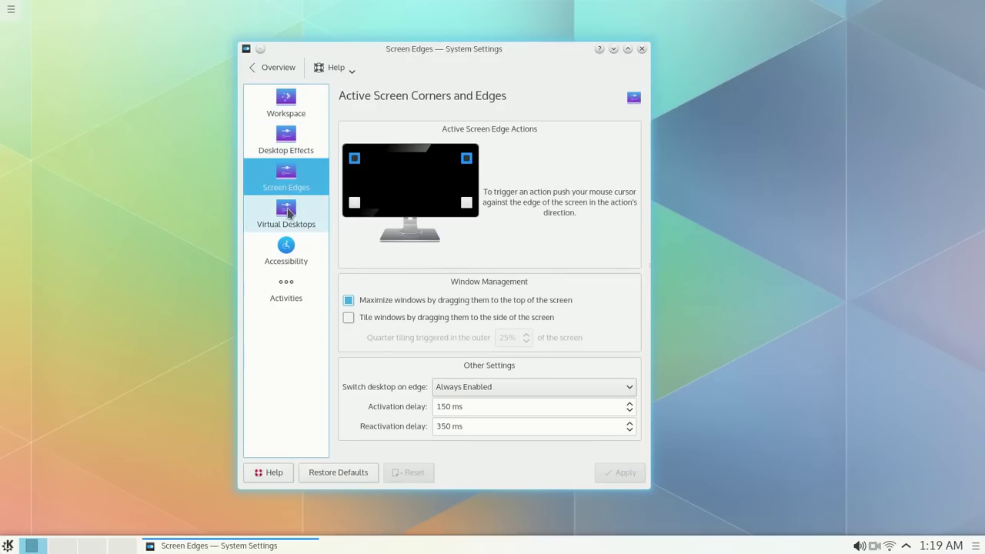
pyautogui.click(286, 217)
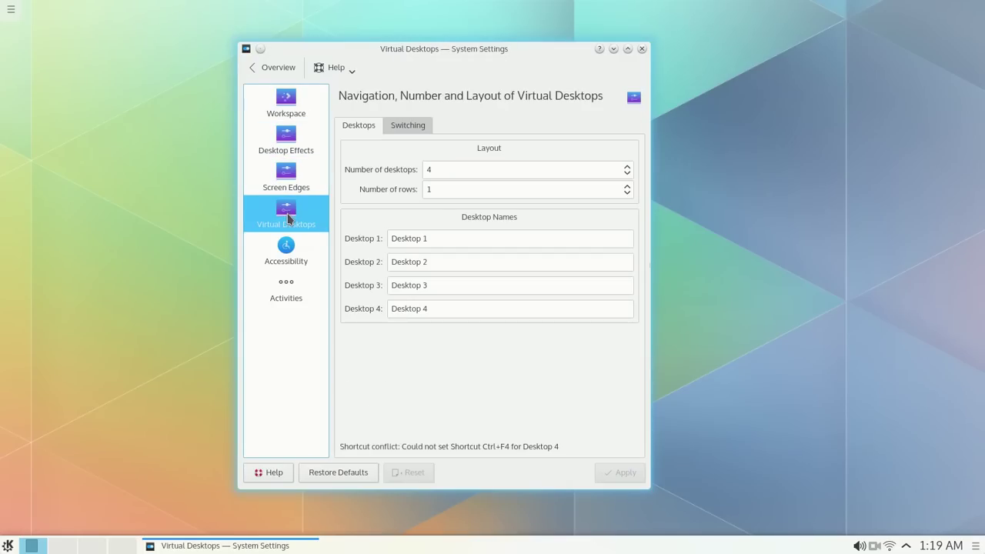
pyautogui.click(419, 127)
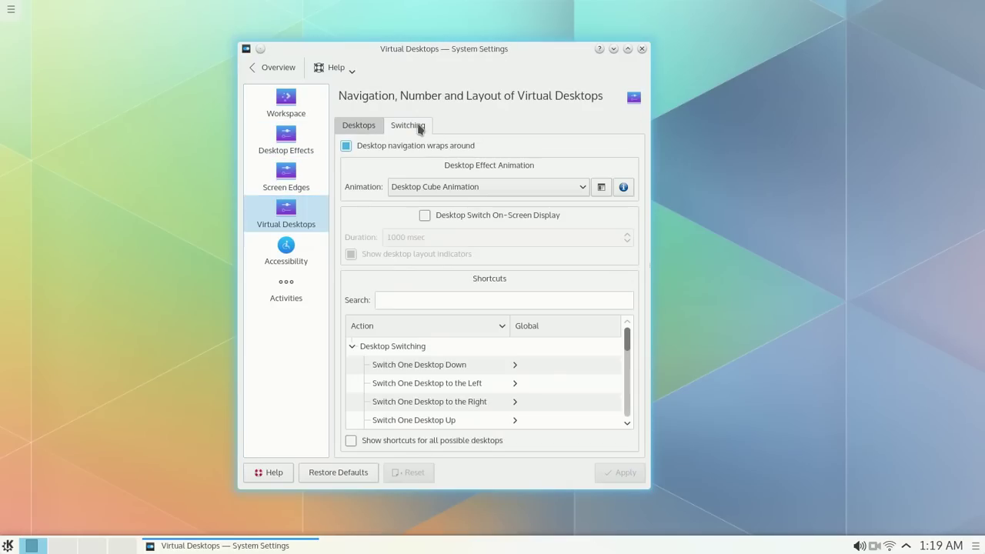
pyautogui.click(301, 147)
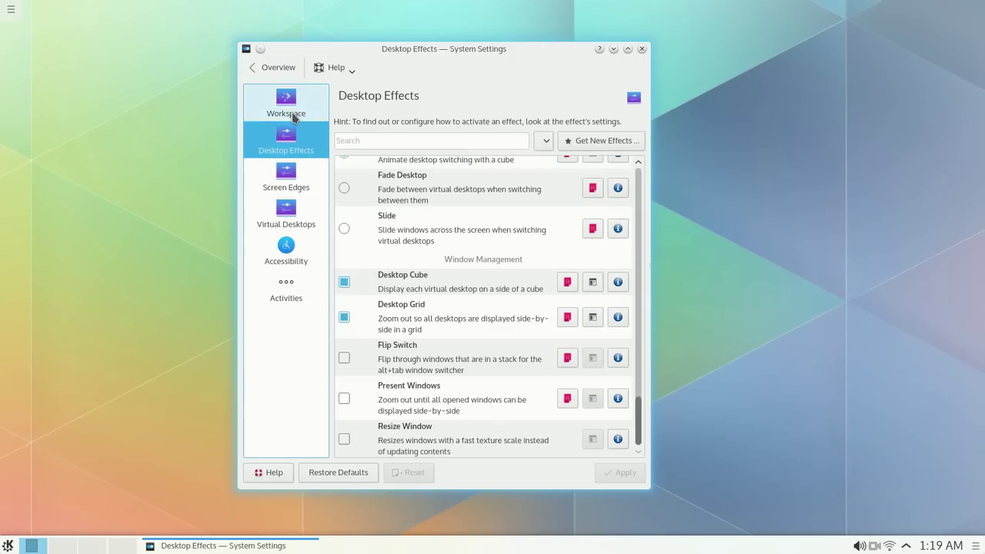
# Step: Disable Show Informational Tips in the Workspace behavior settings and apply the change
pyautogui.click(290, 108)
pyautogui.click(432, 123)
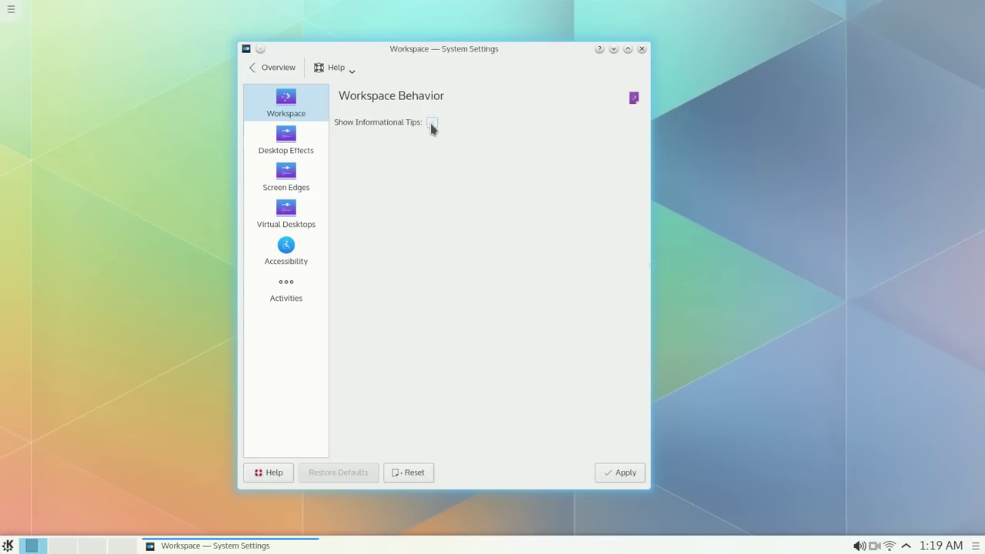
pyautogui.click(623, 475)
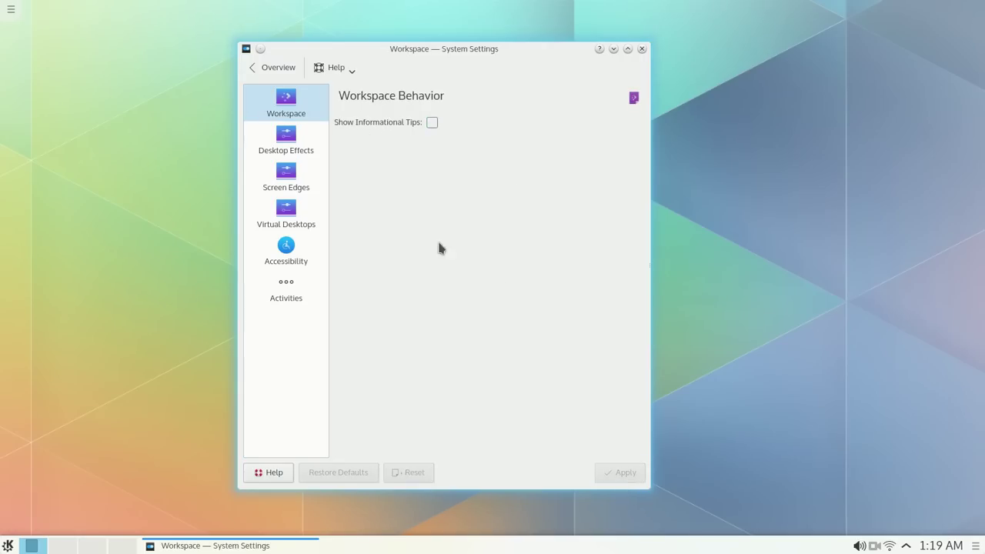
# Step: Apply the Breeze Dark desktop theme from the Workspace Theme settings and check it in the application launcher
pyautogui.click(287, 73)
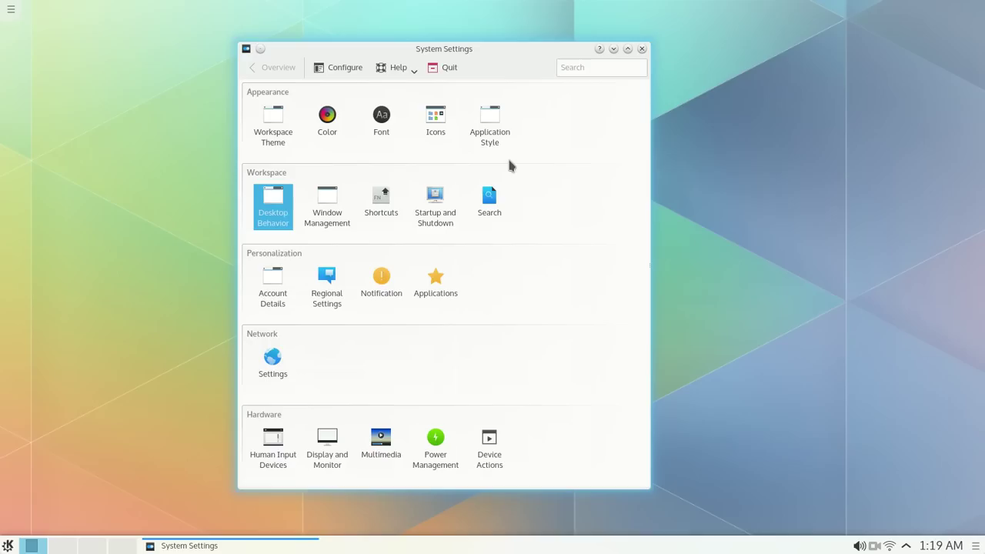
pyautogui.click(279, 133)
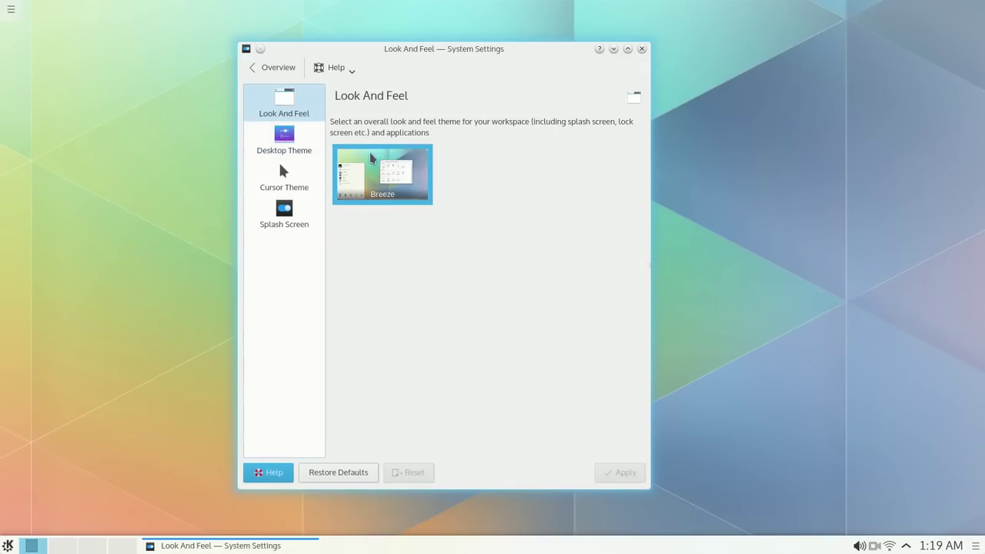
pyautogui.click(303, 143)
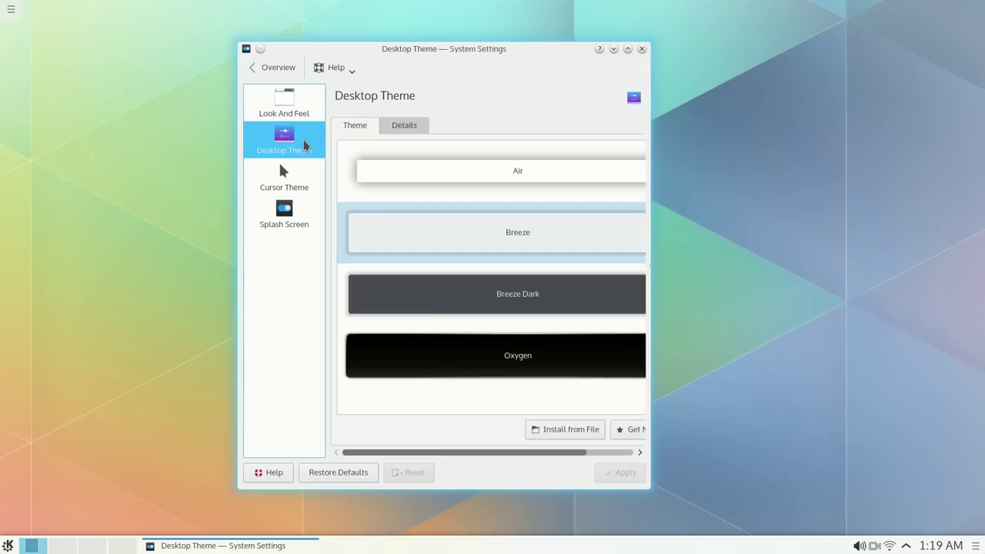
pyautogui.click(507, 302)
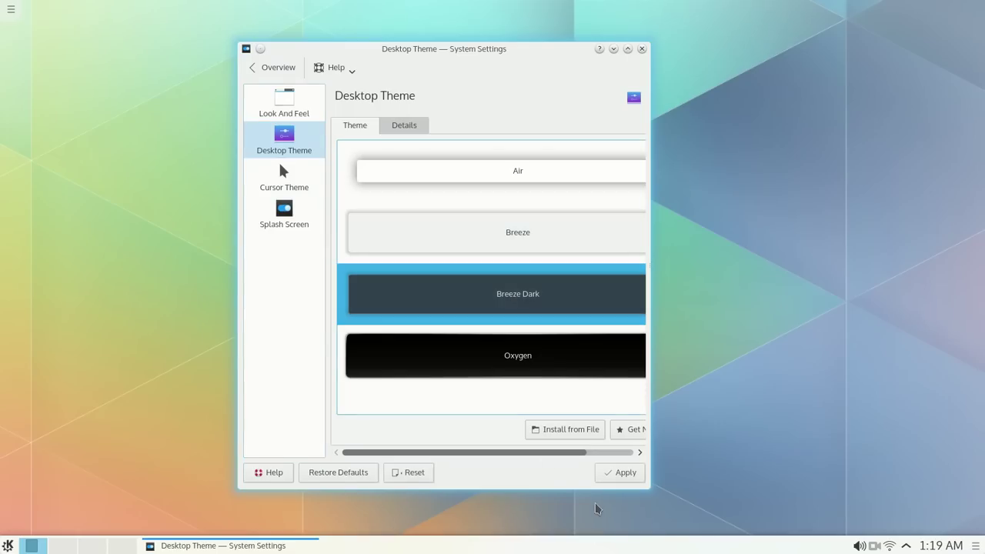
pyautogui.click(617, 474)
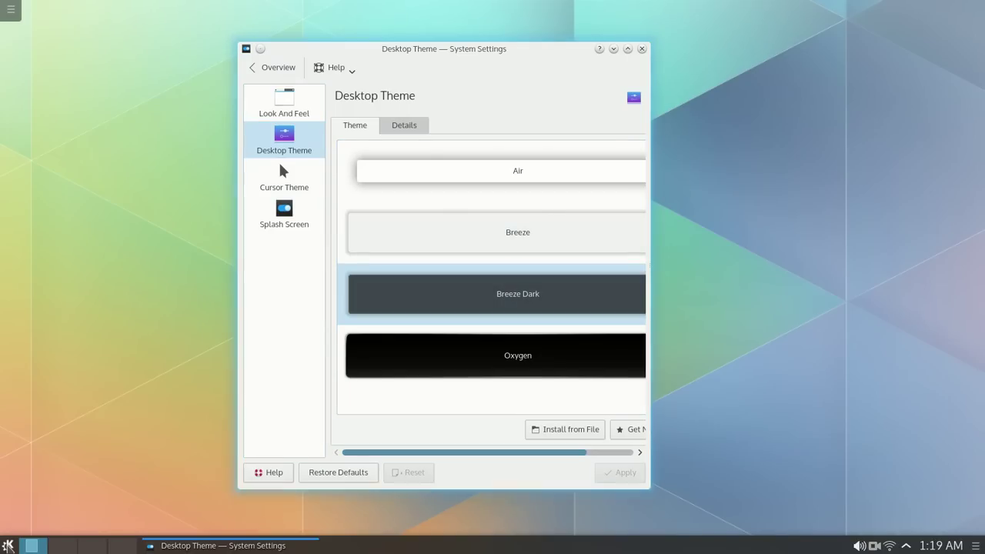
pyautogui.press('super')
pyautogui.press('Escape')
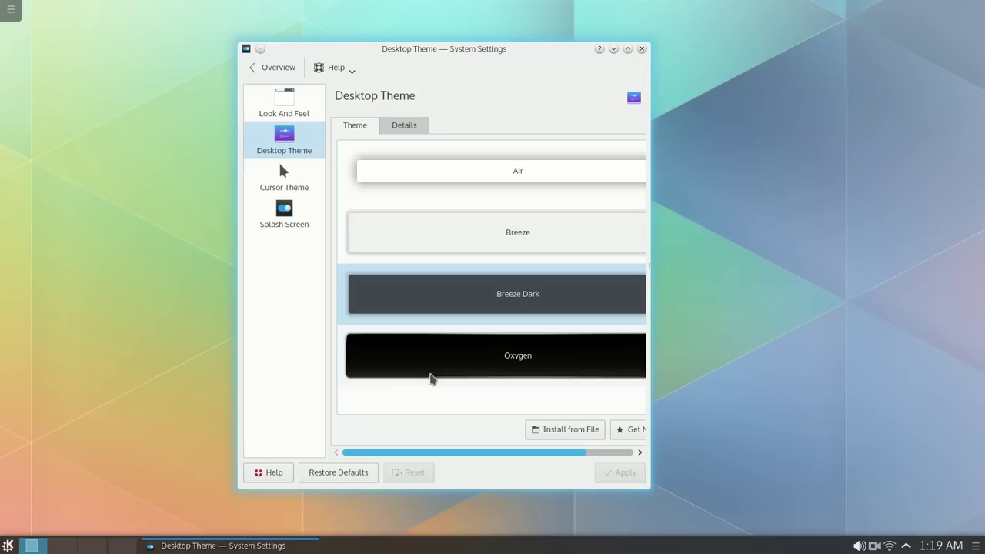
# Step: Review the available mouse cursor themes and splash screen themes, and return to the settings overview
pyautogui.click(293, 177)
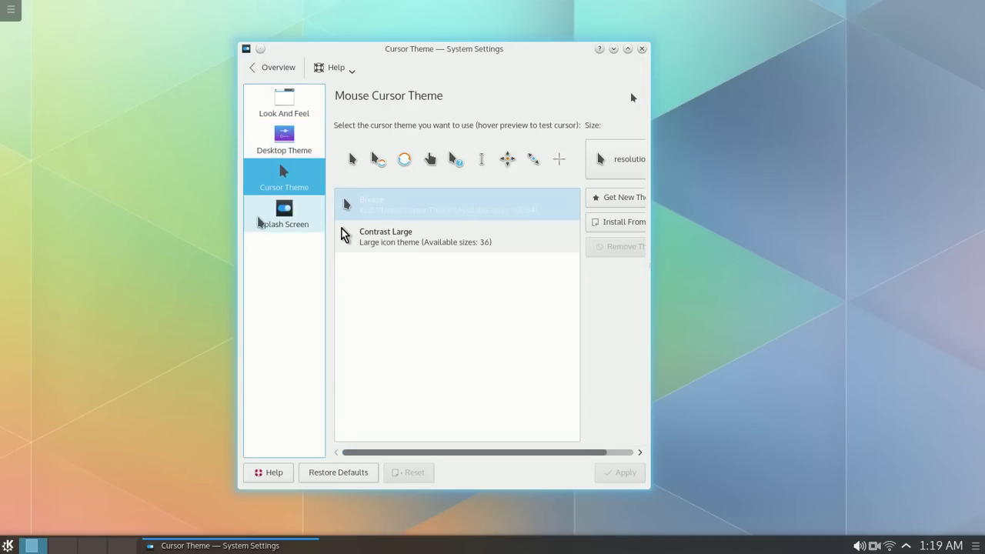
pyautogui.click(281, 217)
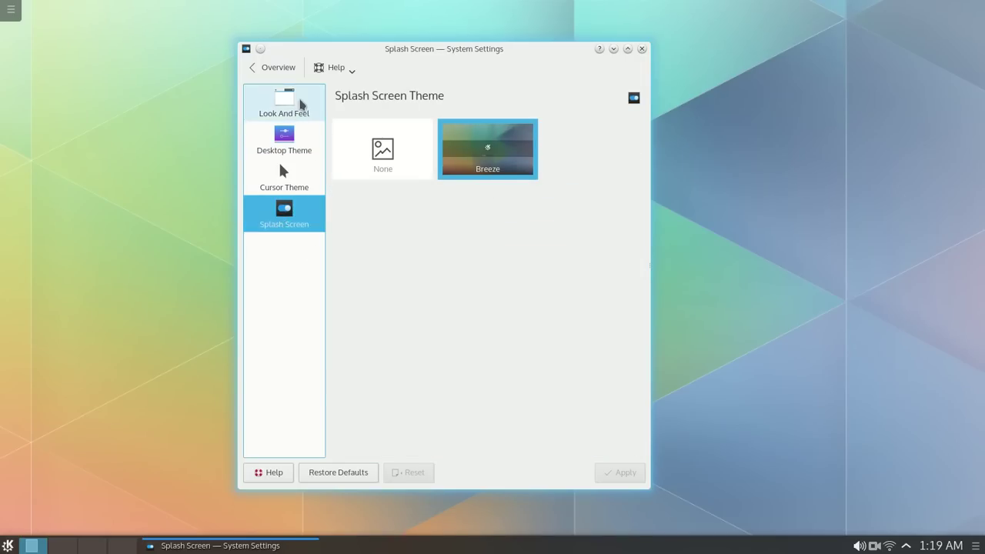
pyautogui.click(271, 67)
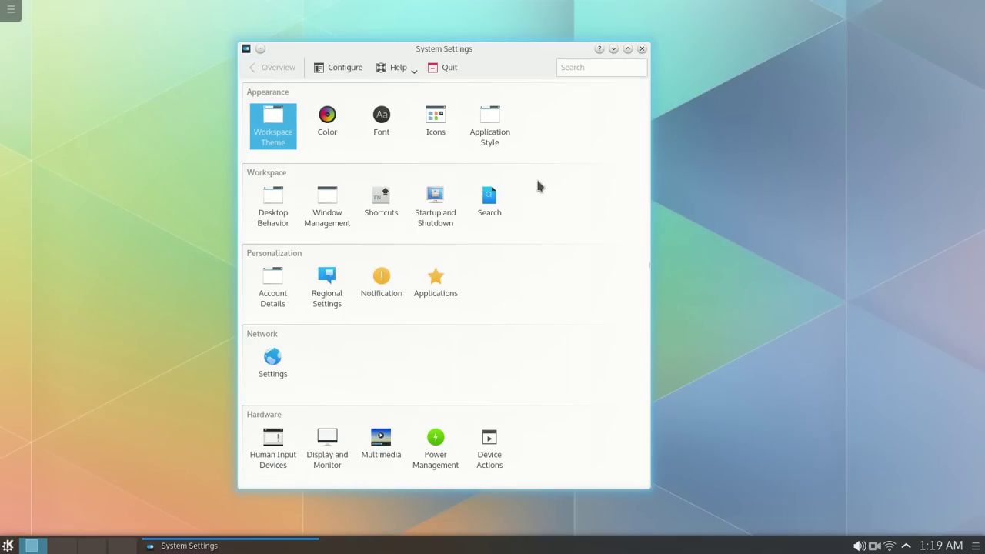
# Step: Apply the Breeze Dark application color scheme and reopen the Color settings to check it
pyautogui.click(328, 119)
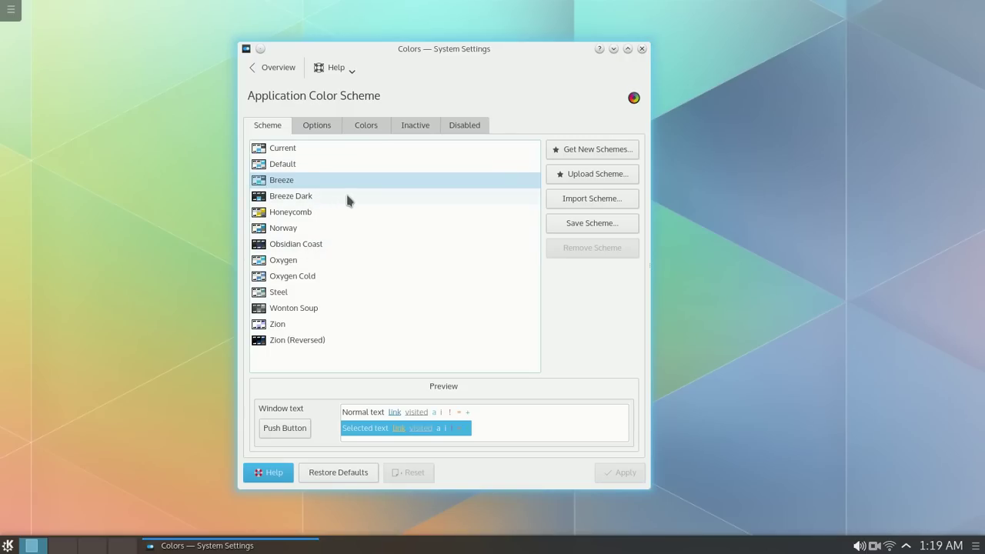
pyautogui.click(346, 199)
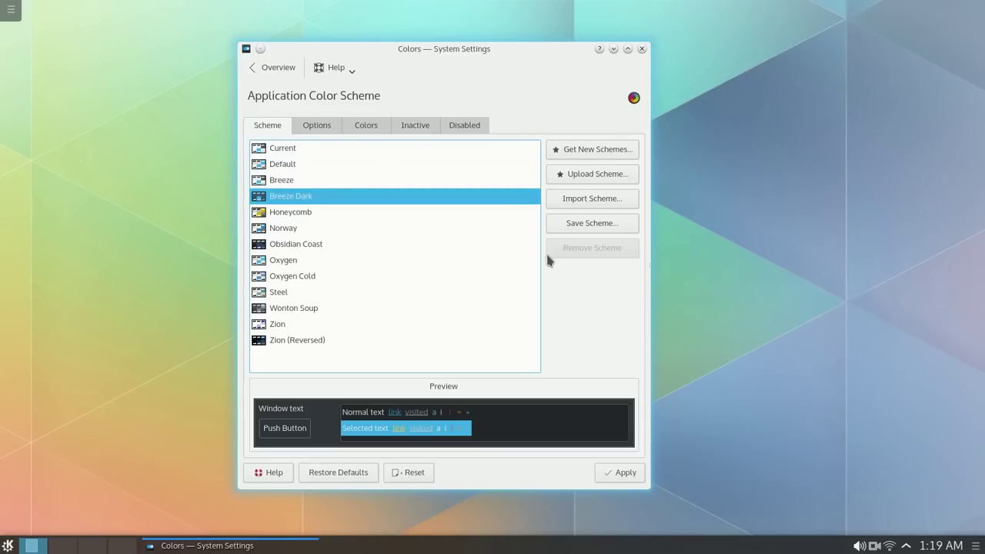
pyautogui.click(619, 472)
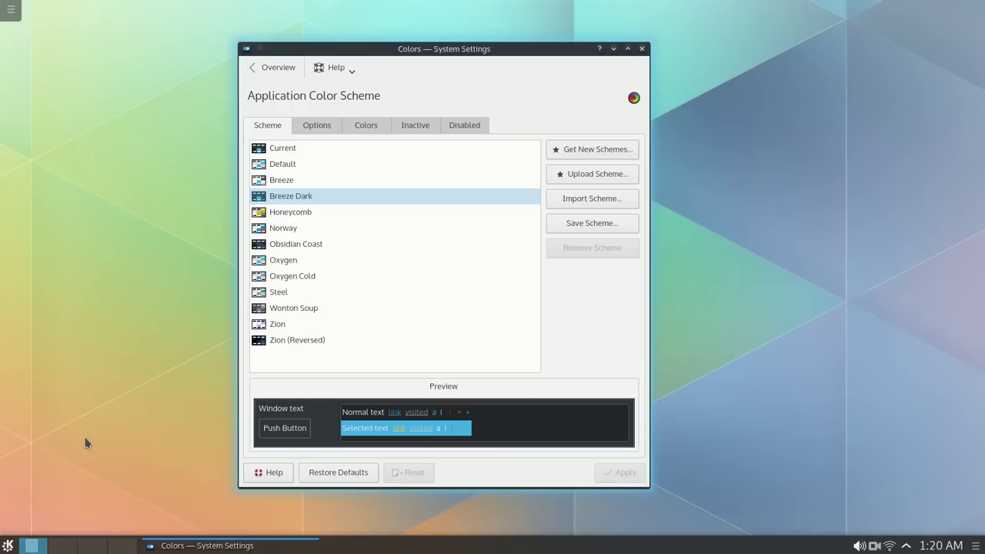
pyautogui.click(270, 68)
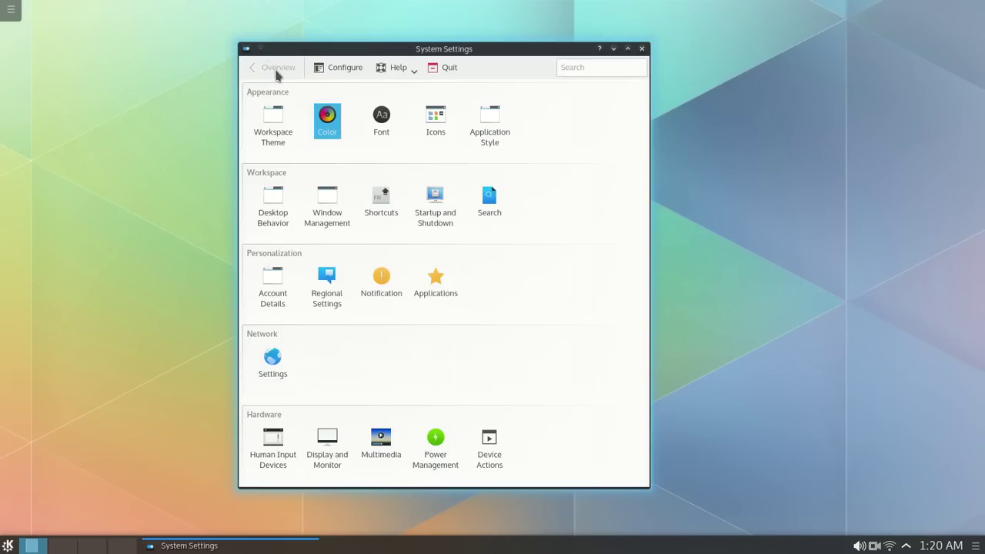
pyautogui.click(323, 129)
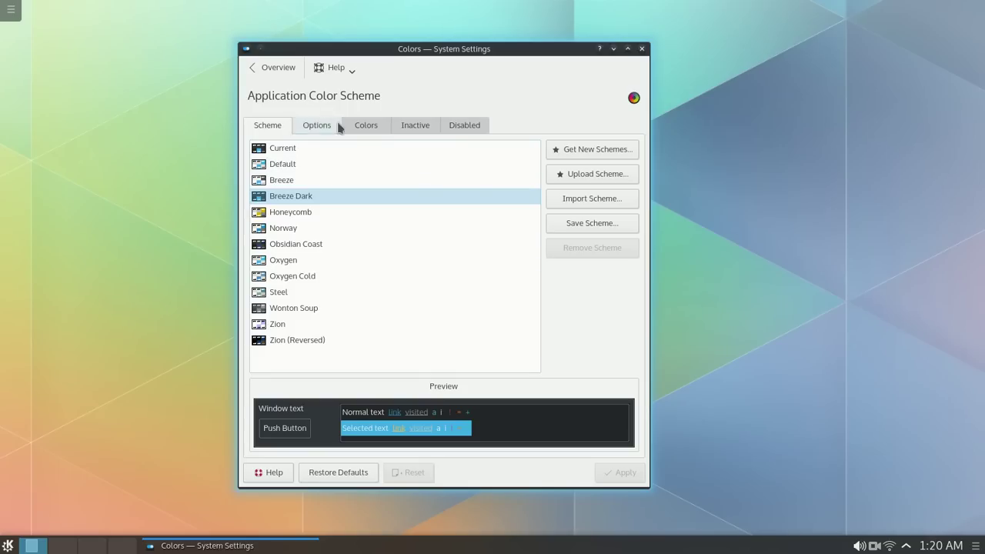
# Step: Restart System Settings from the application launcher and move its window to the middle of the desktop
pyautogui.click(643, 49)
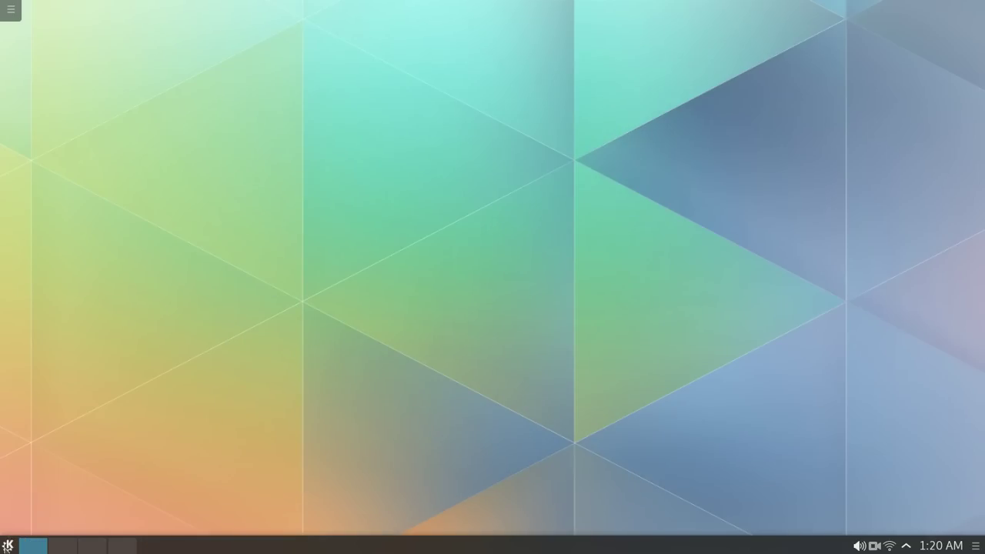
pyautogui.click(8, 544)
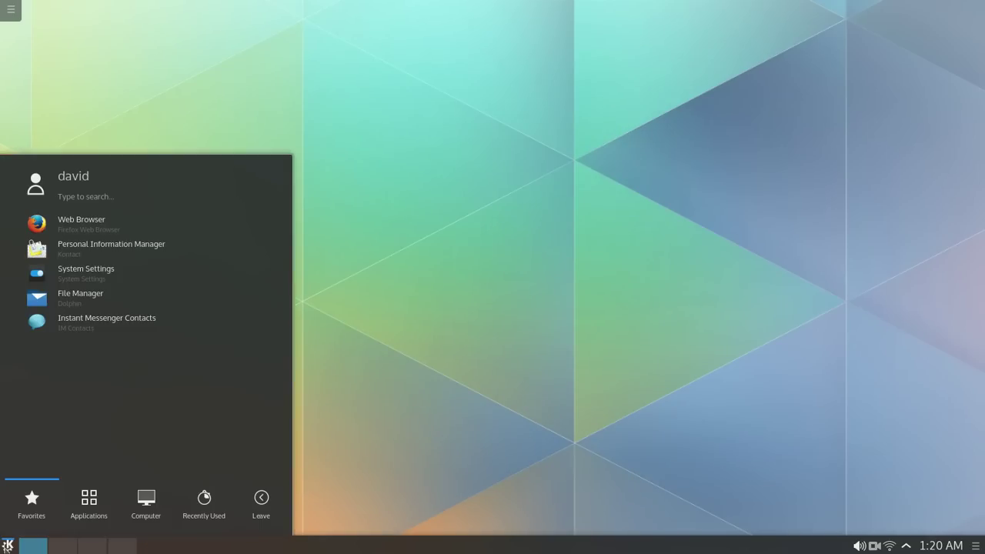
pyautogui.click(87, 517)
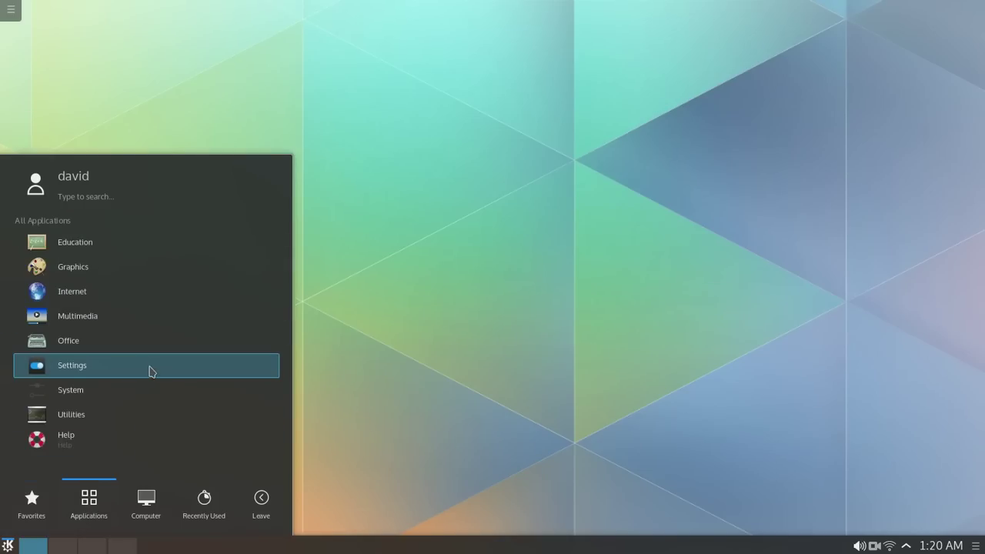
pyautogui.click(150, 370)
pyautogui.click(142, 292)
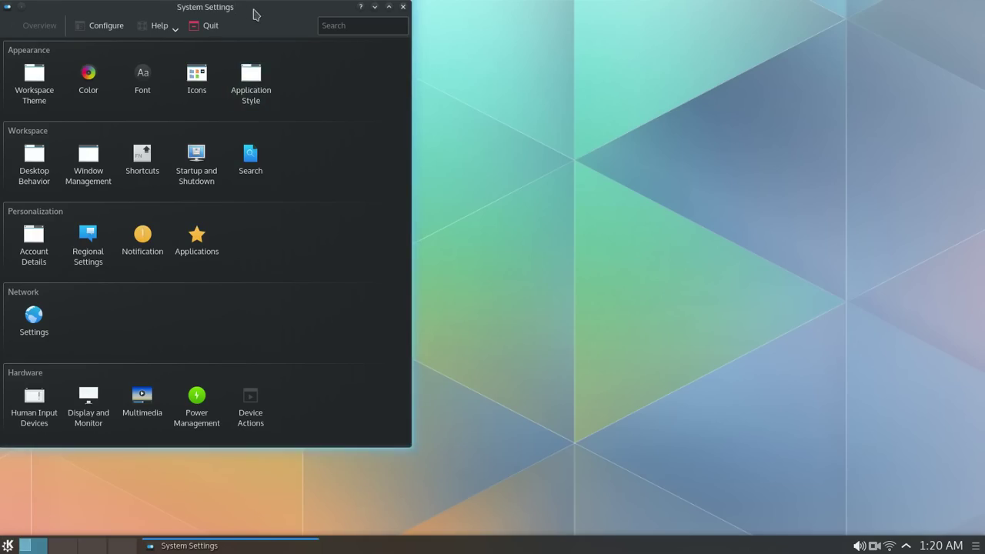
pyautogui.moveTo(254, 14); pyautogui.dragTo(520, 43)
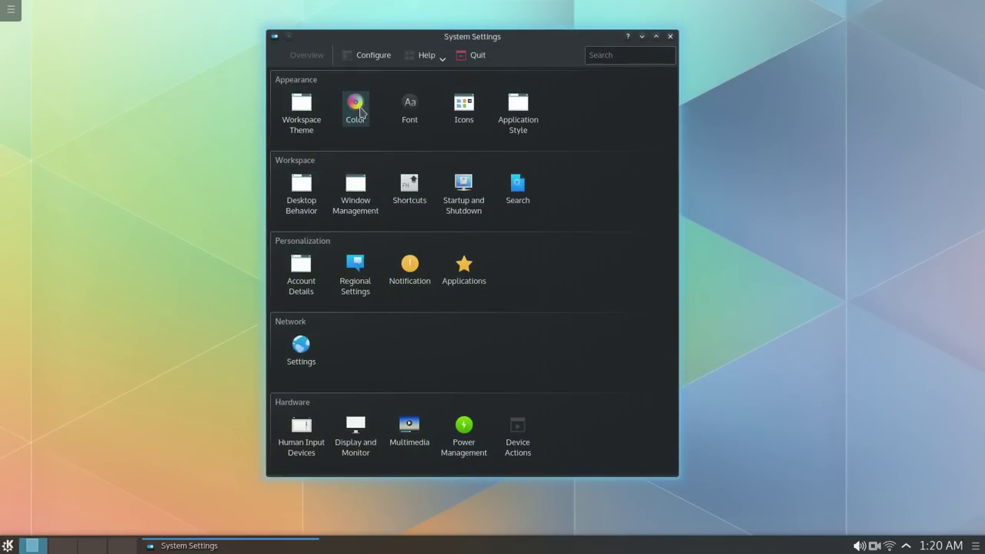
# Step: Try to change the color scheme's View Background to the lighter gray #50575e and apply it
pyautogui.click(358, 108)
pyautogui.click(393, 117)
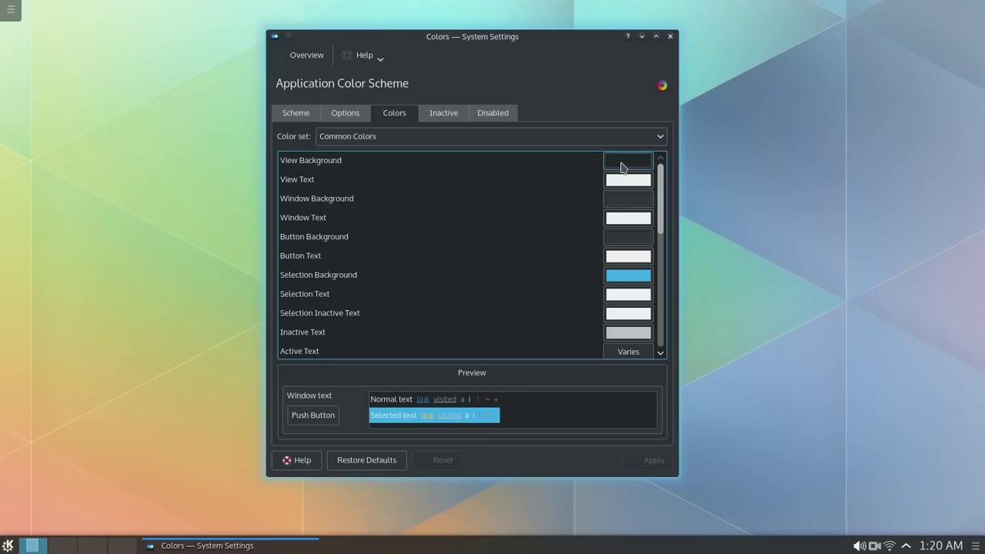
pyautogui.click(622, 167)
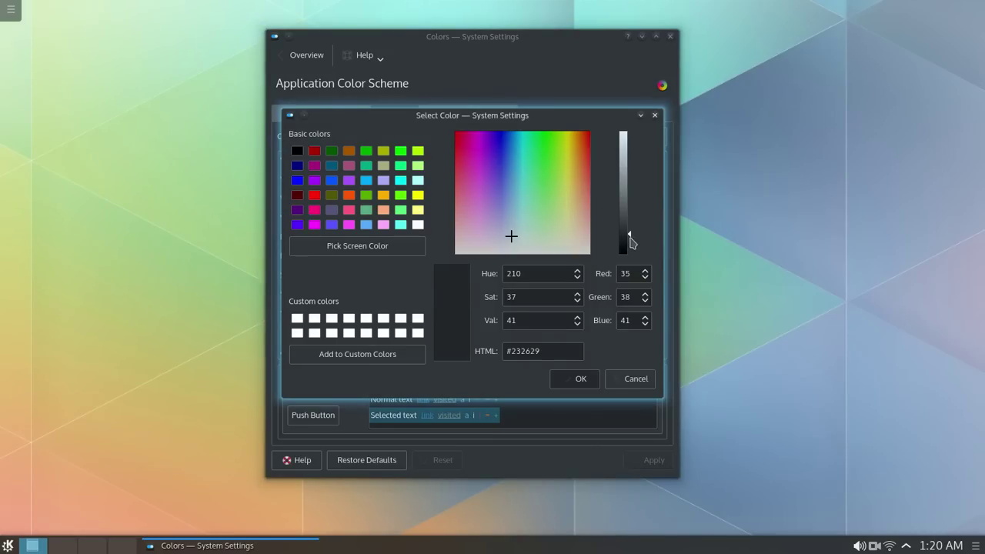
pyautogui.moveTo(631, 240); pyautogui.dragTo(625, 188)
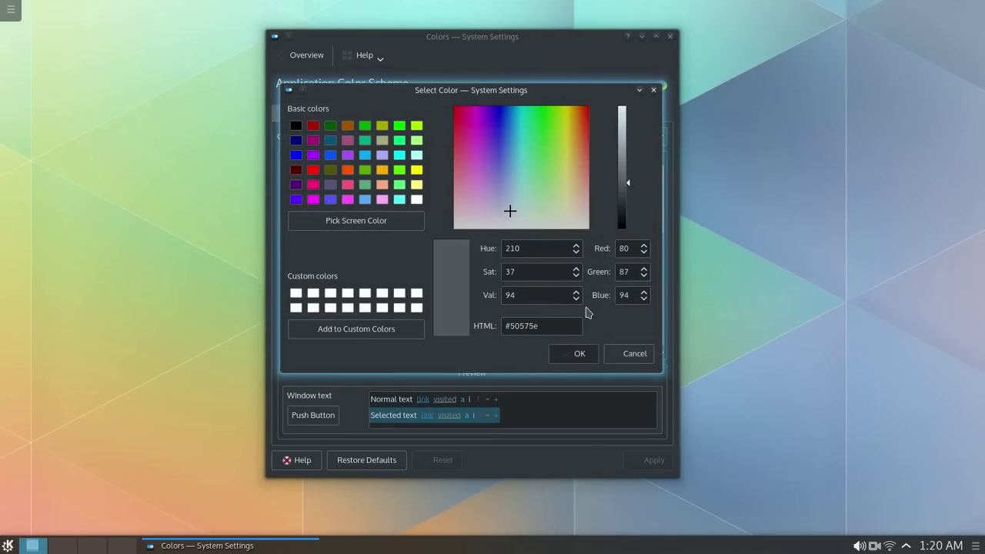
pyautogui.click(577, 357)
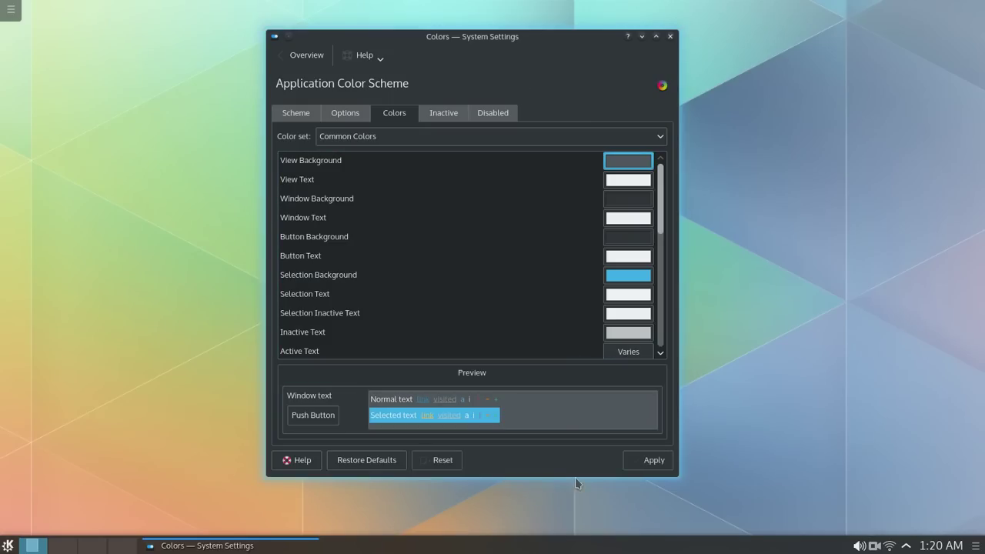
pyautogui.click(641, 460)
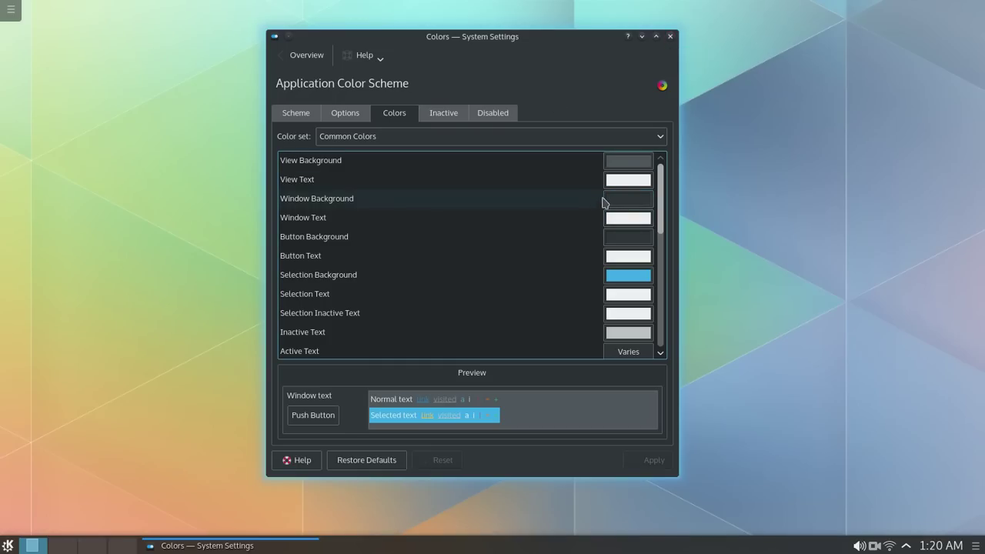
# Step: Relaunch System Settings, reposition its window, and check the common colors of the application color scheme
pyautogui.click(670, 36)
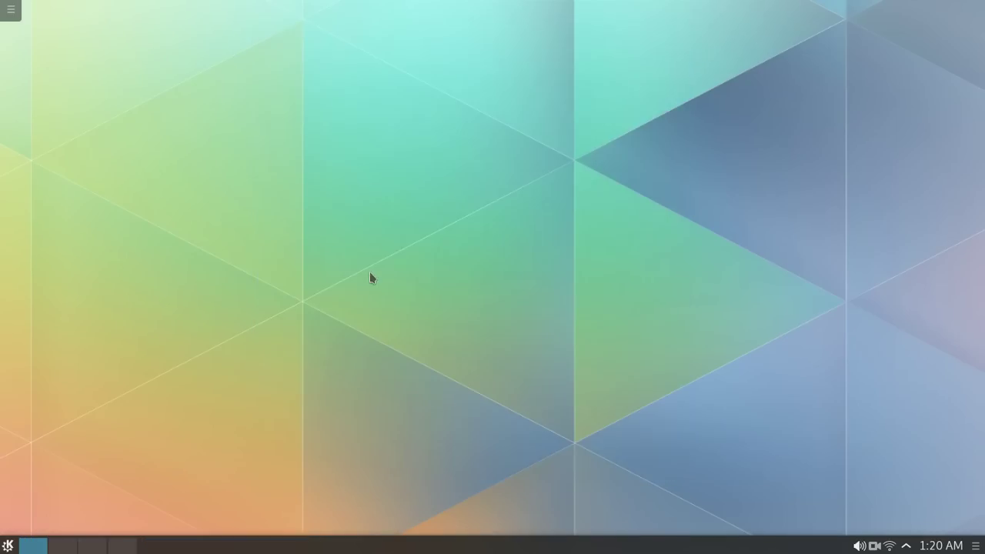
pyautogui.hotkey('alt', 'F1')
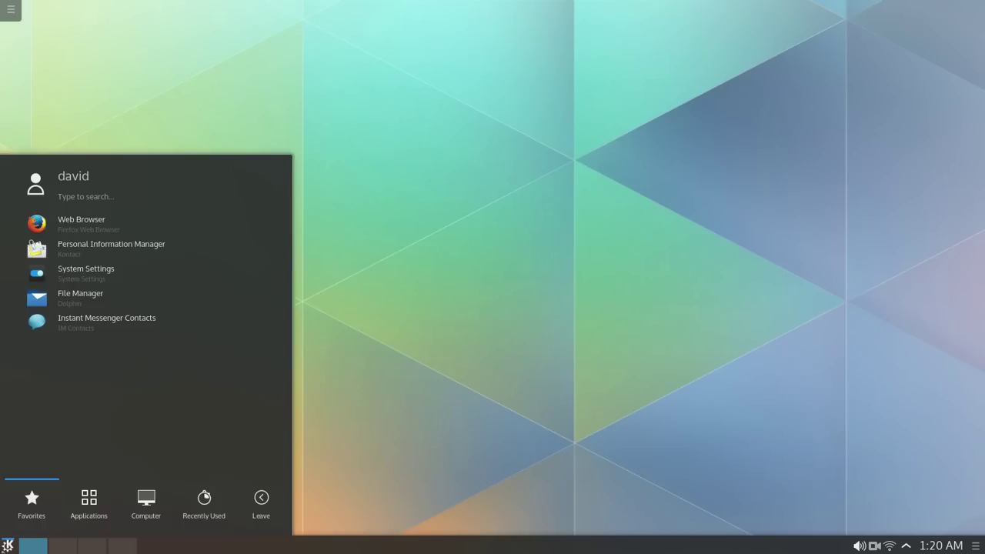
pyautogui.click(84, 514)
pyautogui.click(154, 366)
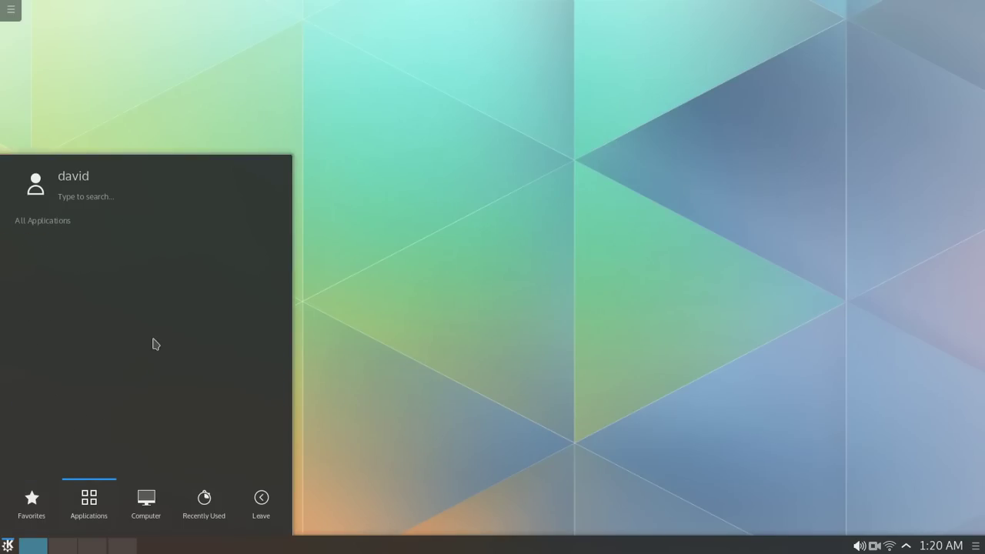
pyautogui.click(172, 299)
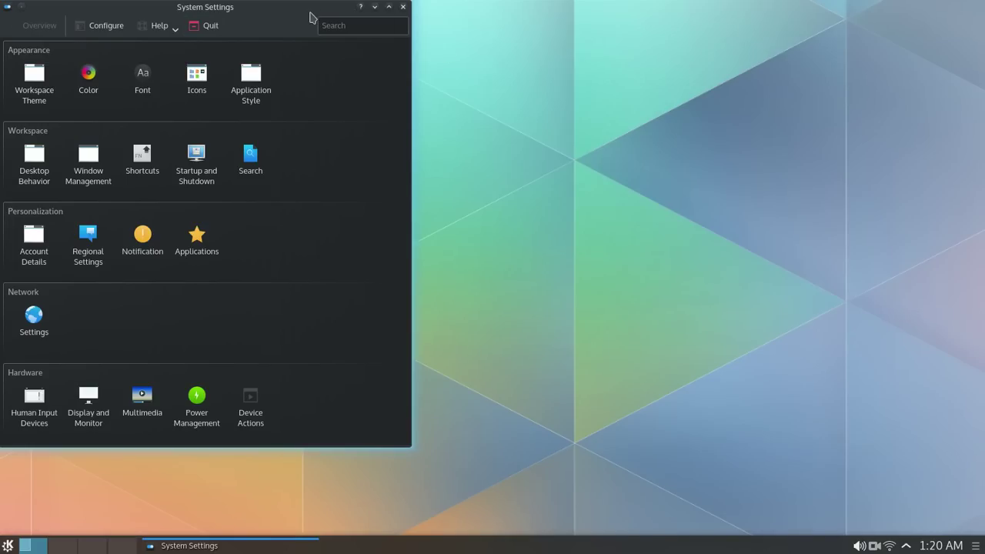
pyautogui.moveTo(311, 17); pyautogui.dragTo(549, 40)
pyautogui.click(332, 107)
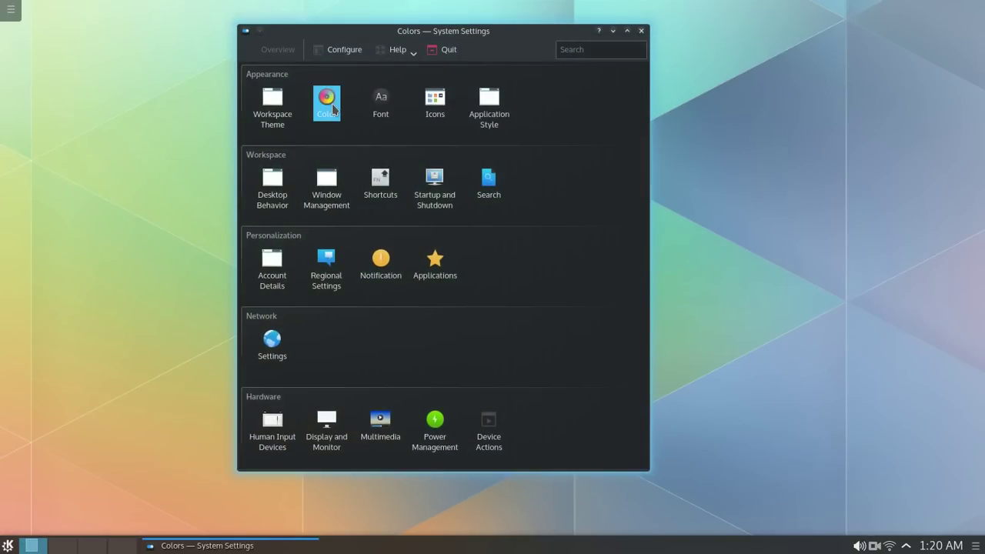
pyautogui.click(371, 110)
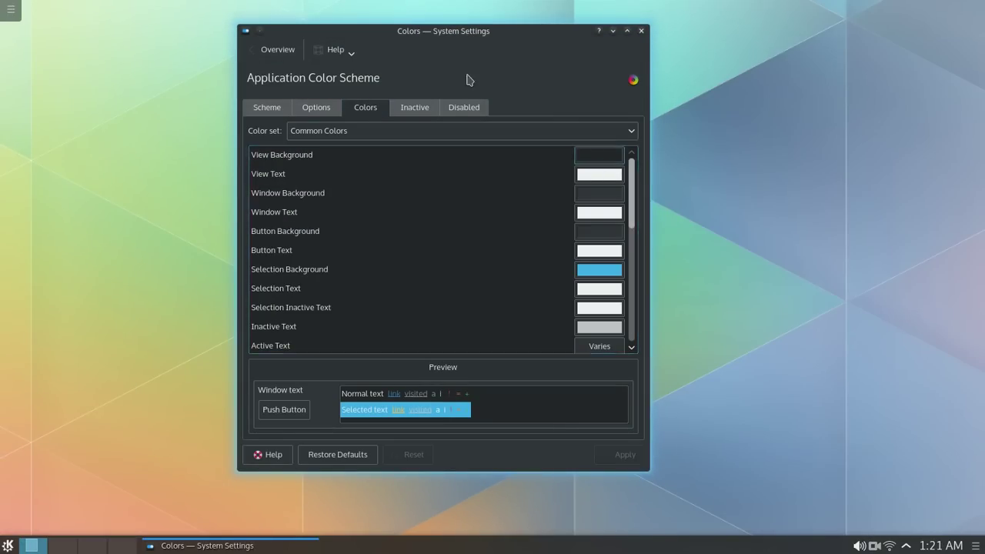
# Step: Review the available icon themes and the advanced icon usage and effect options
pyautogui.click(278, 50)
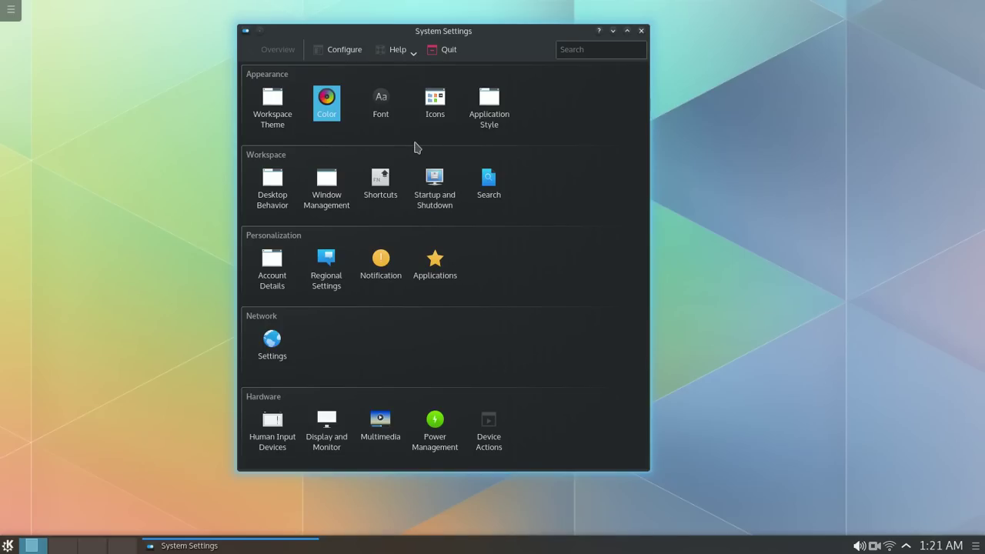
pyautogui.click(443, 122)
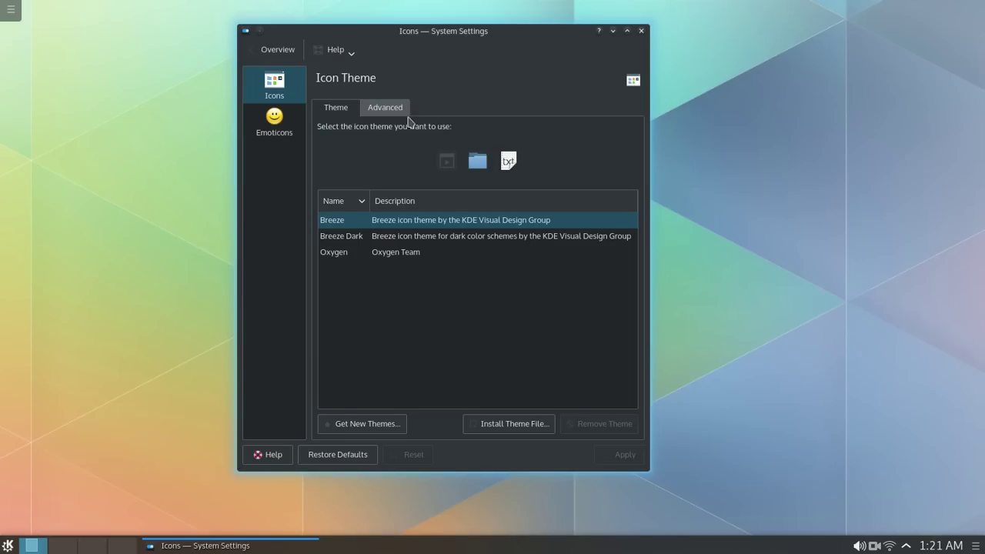
pyautogui.click(398, 112)
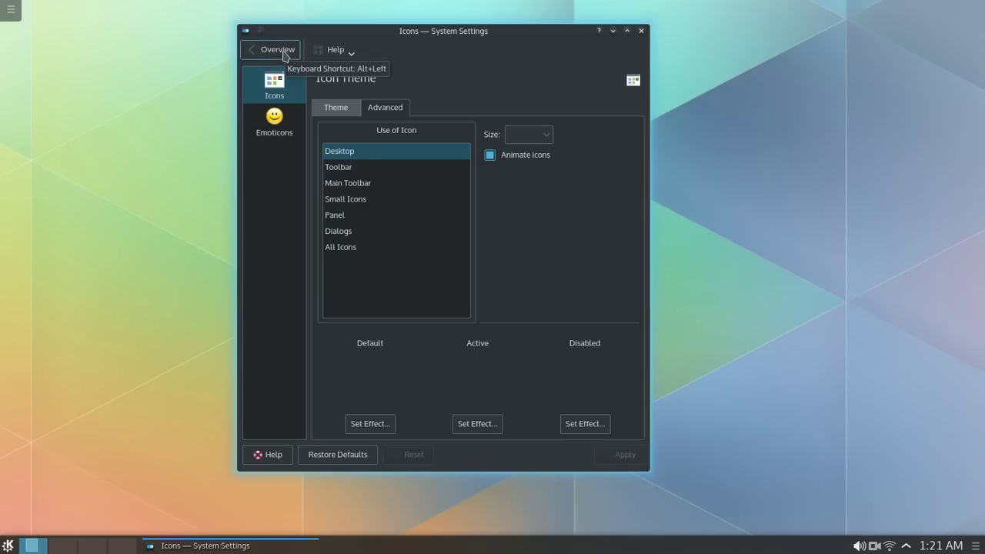
# Step: Review the Window Decorations choices and the Widget Style settings under Application Style
pyautogui.click(282, 51)
pyautogui.click(486, 116)
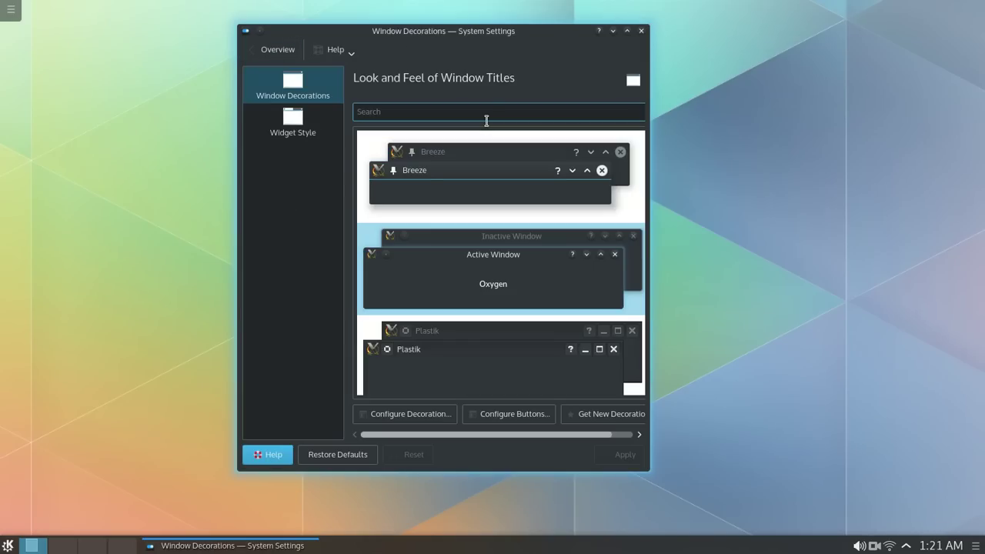
pyautogui.scroll(-1, 491, 313)
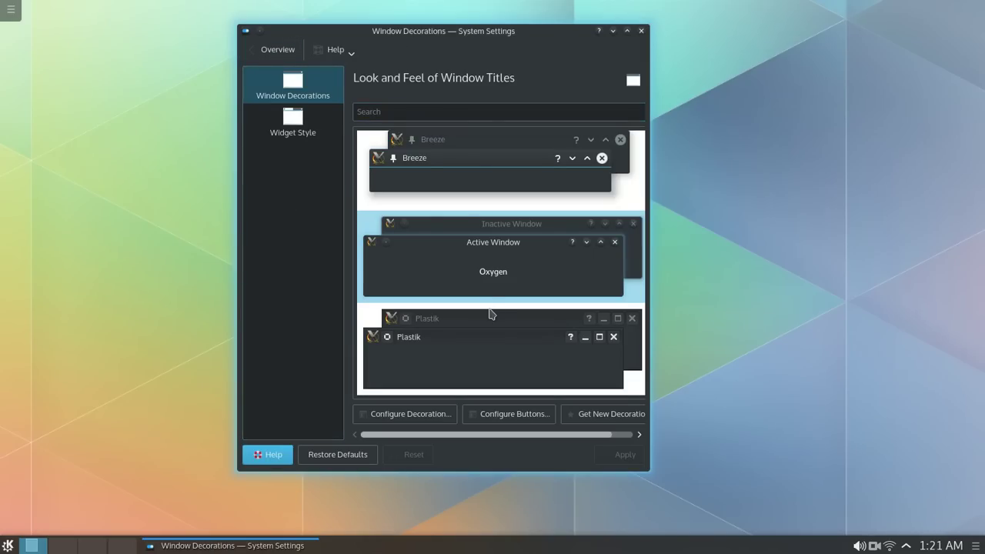
pyautogui.scroll(1, 491, 313)
pyautogui.click(308, 135)
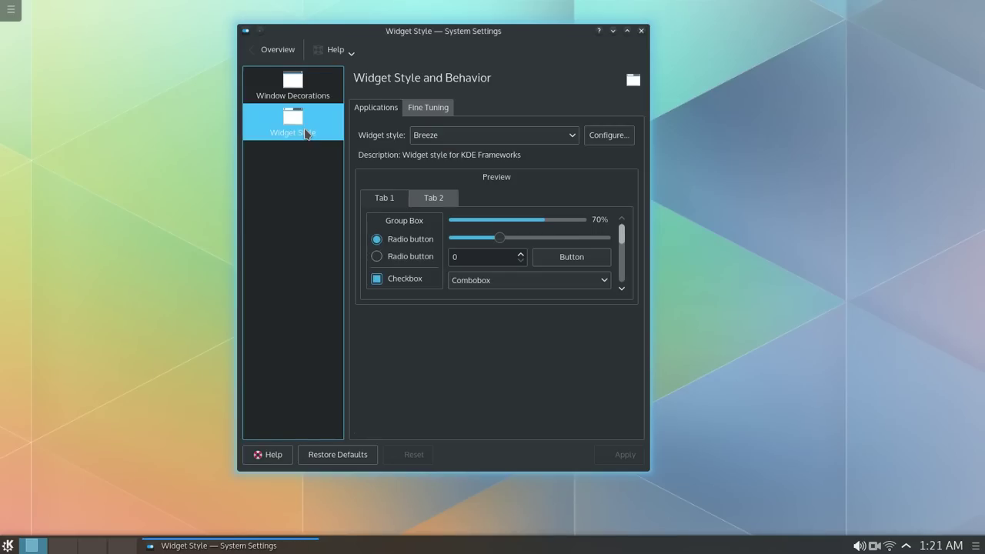
# Step: Review the Window Behavior focus settings, and the Autostart and Background Services pages of Startup and Shutdown
pyautogui.click(274, 49)
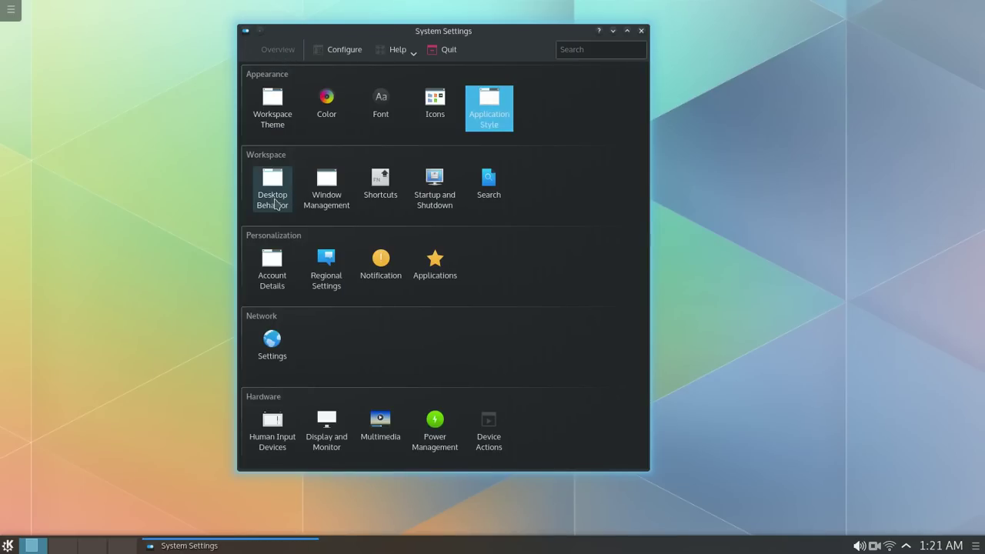
pyautogui.click(325, 199)
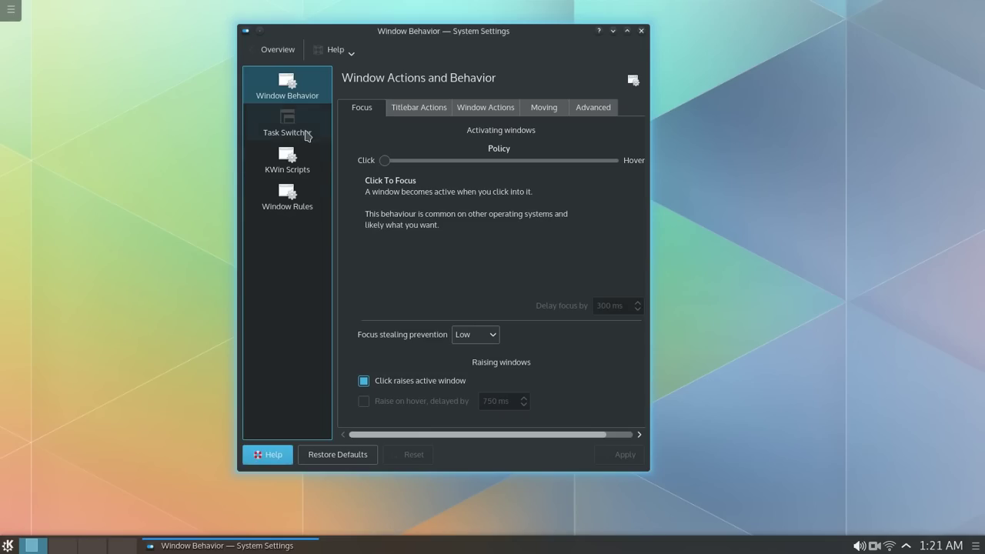
pyautogui.click(275, 49)
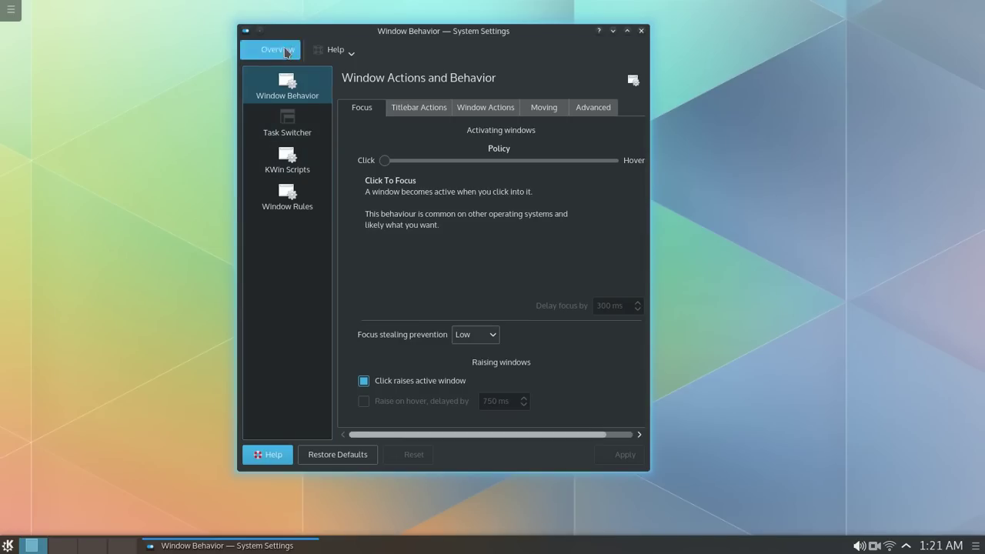
pyautogui.click(437, 203)
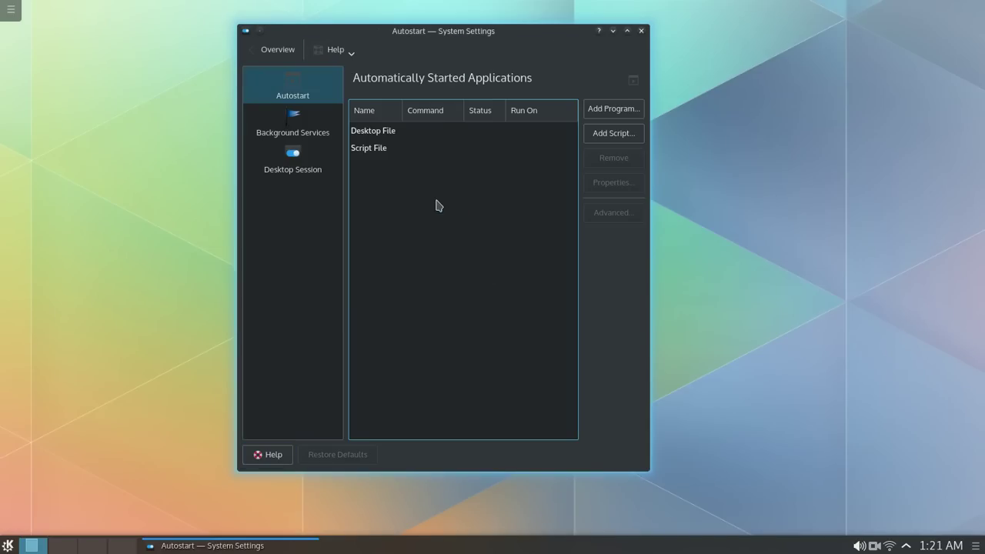
pyautogui.click(315, 132)
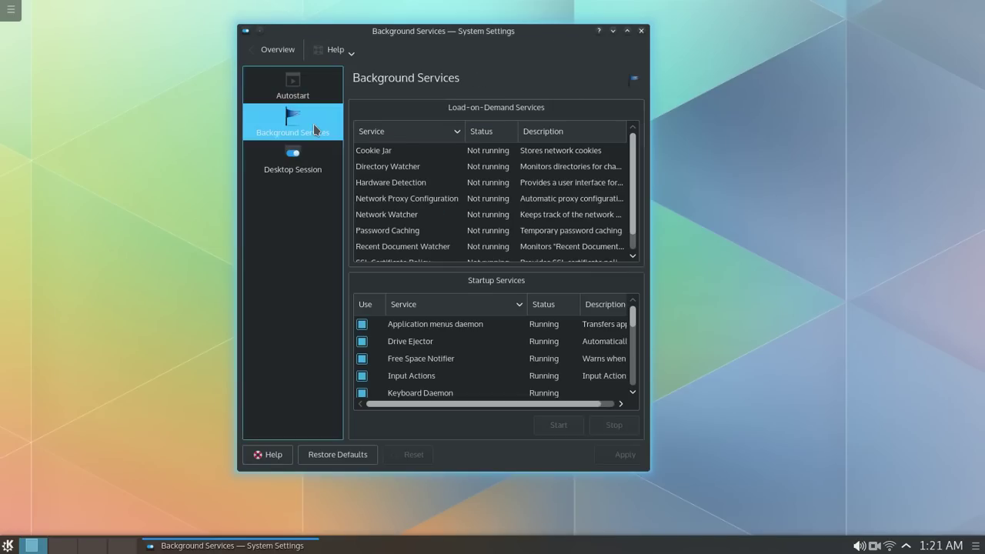
# Step: Review the Desktop Session page of Startup and Shutdown and the Phonon device preferences under Multimedia
pyautogui.click(310, 163)
pyautogui.click(278, 51)
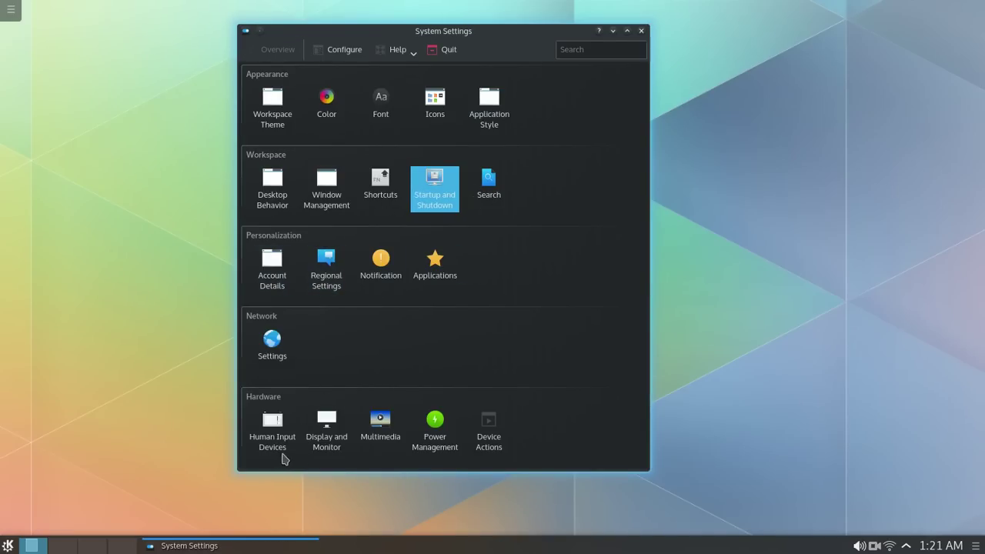
pyautogui.click(387, 444)
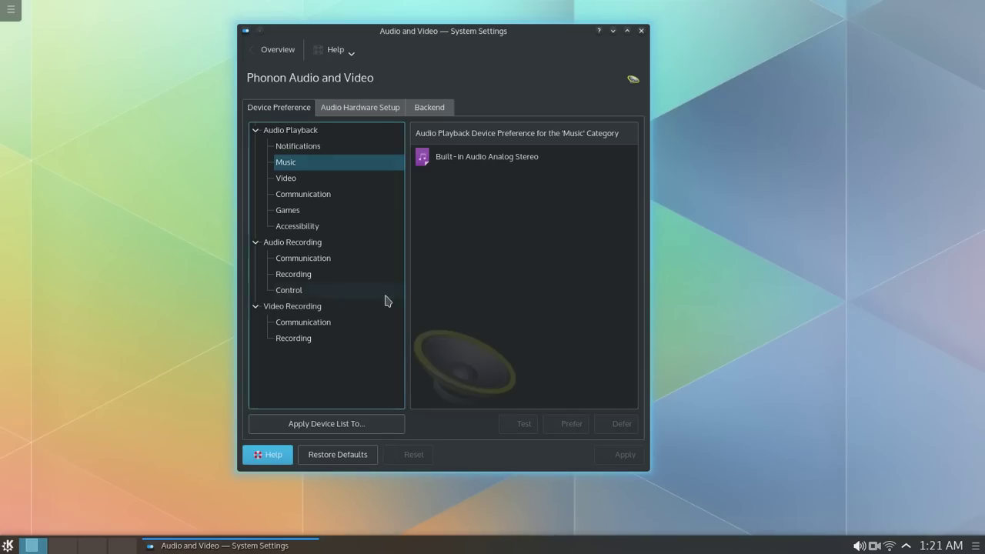
pyautogui.click(271, 50)
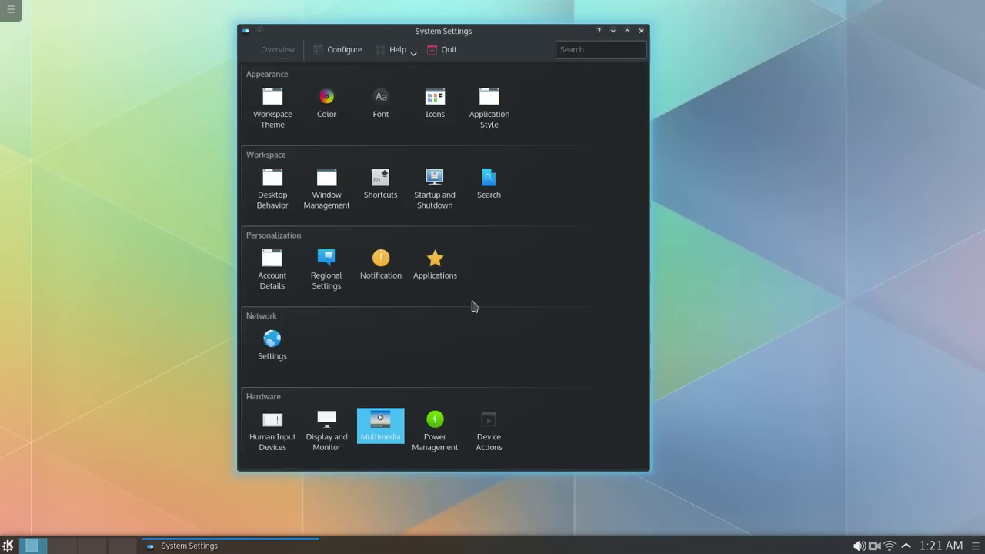
# Step: Disable Dim screen and Screen Energy Saving for AC power in the Power Management settings and apply the changes
pyautogui.click(448, 430)
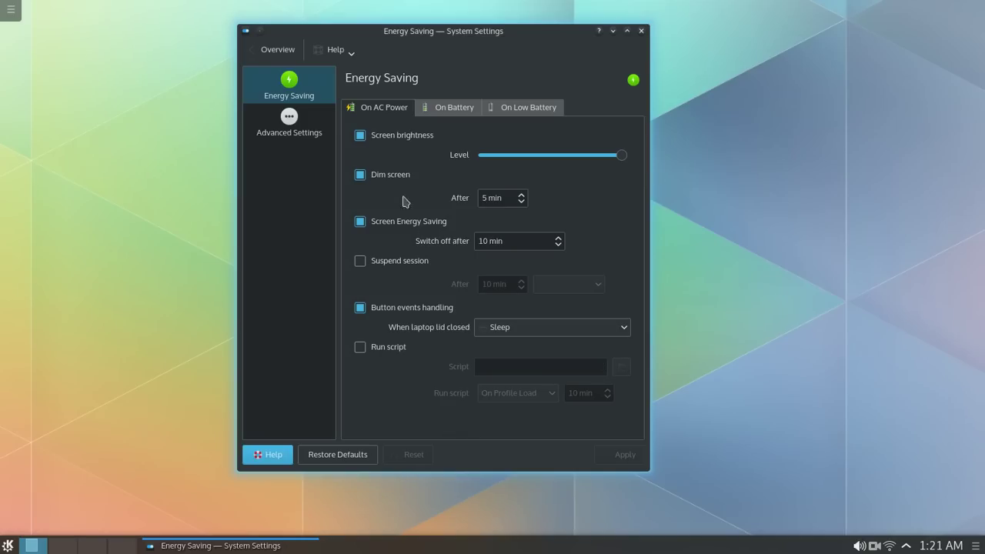
pyautogui.click(395, 177)
pyautogui.click(387, 223)
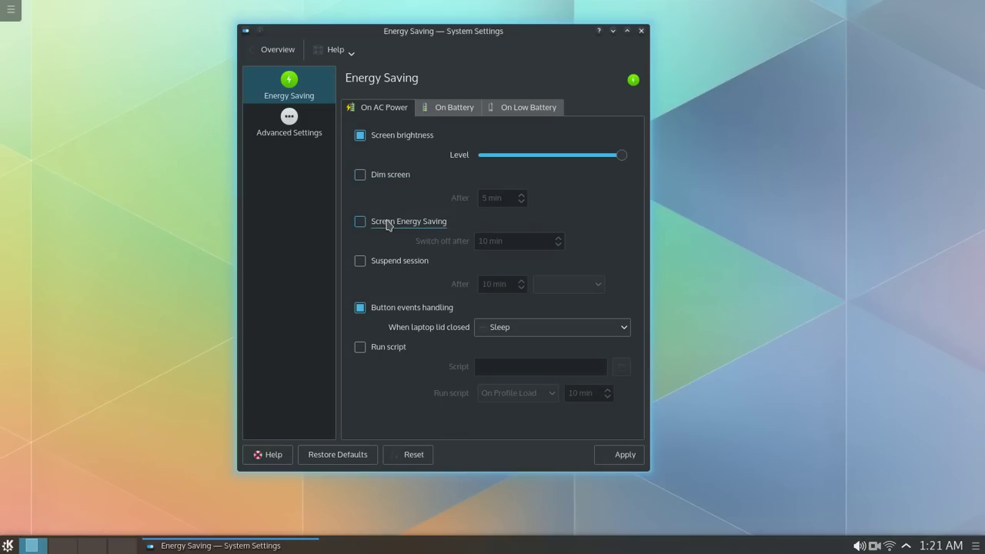
pyautogui.click(615, 460)
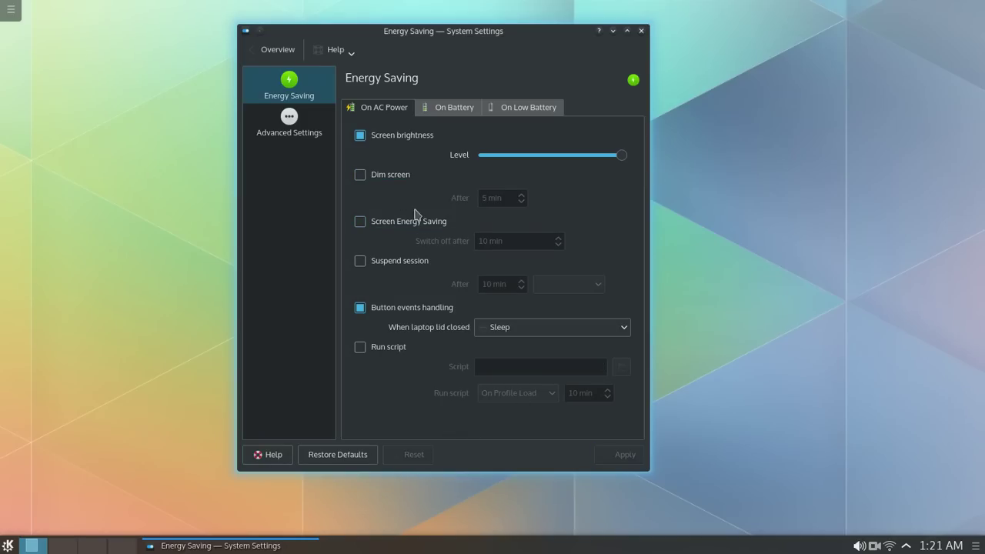
# Step: Turn off Lock screen on resume in the advanced power management settings, apply it, and close System Settings
pyautogui.click(304, 133)
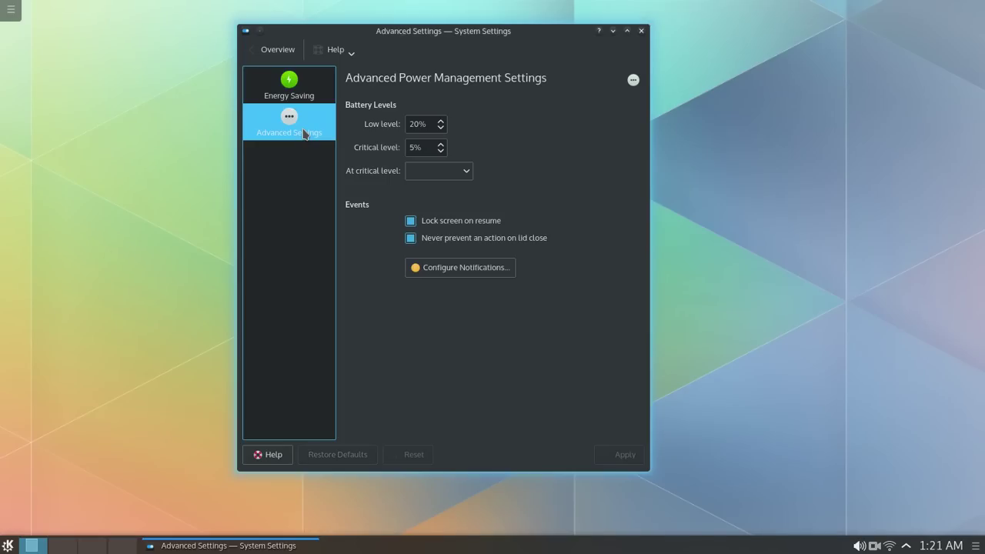
pyautogui.click(412, 221)
pyautogui.click(620, 459)
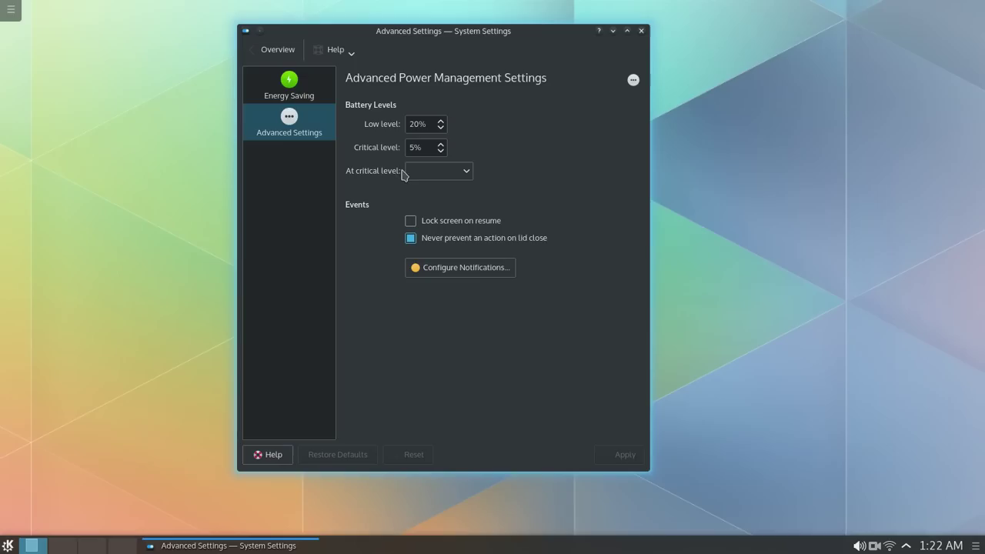
pyautogui.click(277, 49)
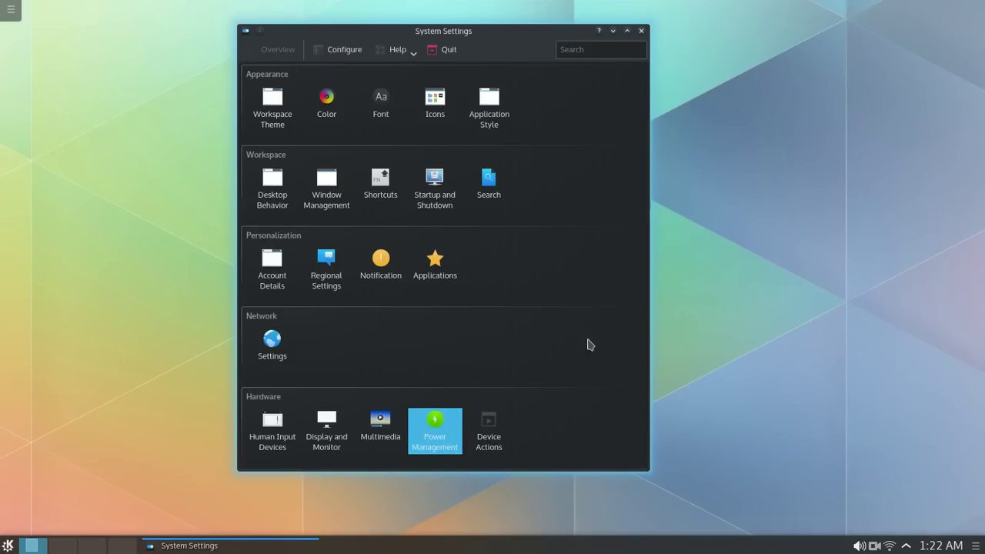
pyautogui.click(641, 33)
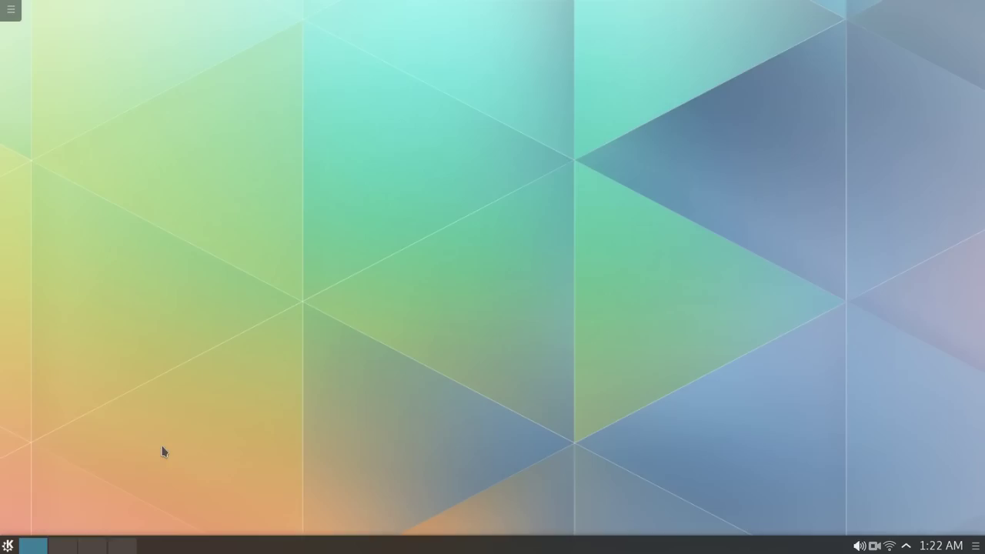
# Step: Review the panel's configuration controls and the options offered for the pager, and leave panel editing
pyautogui.rightClick(360, 548)
pyautogui.moveTo(383, 534)
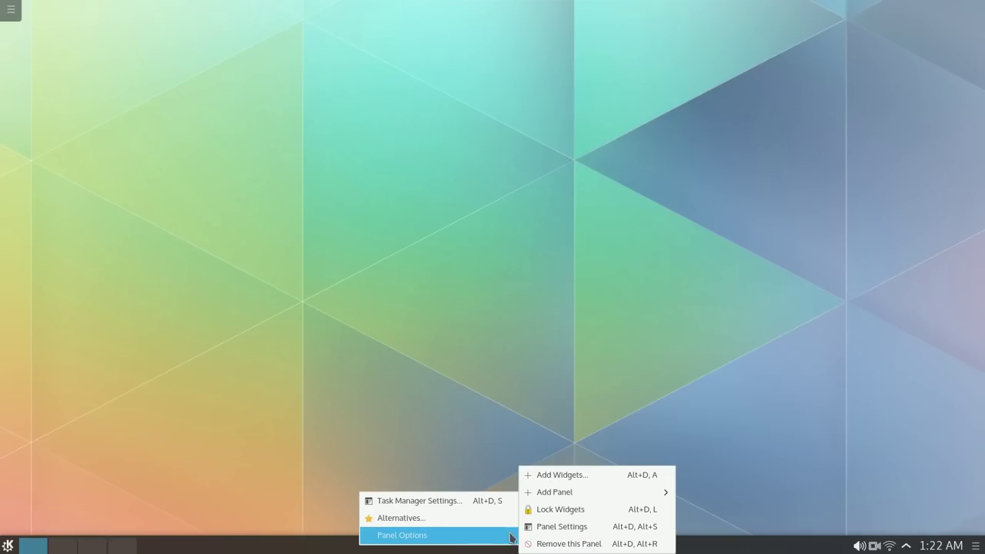
pyautogui.click(540, 527)
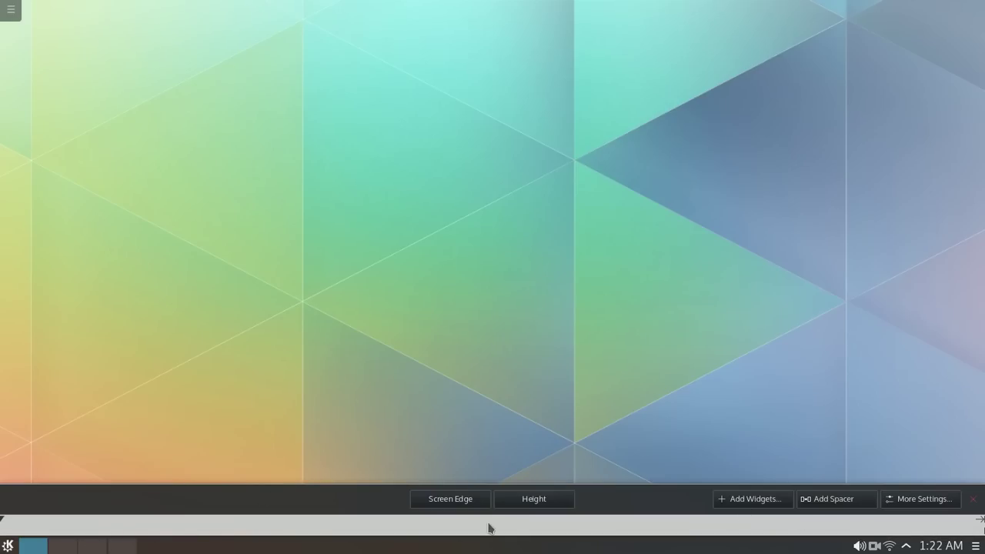
pyautogui.rightClick(80, 549)
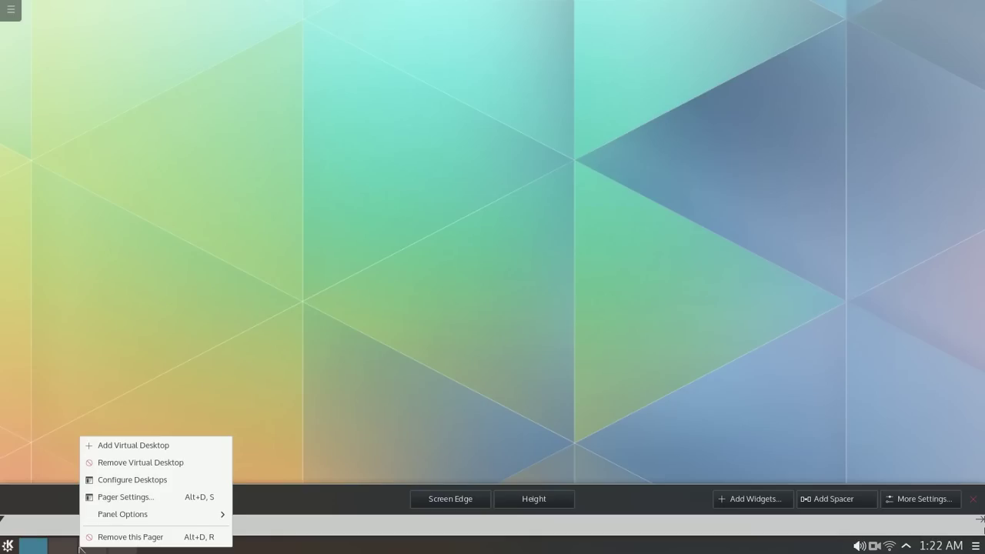
pyautogui.click(356, 436)
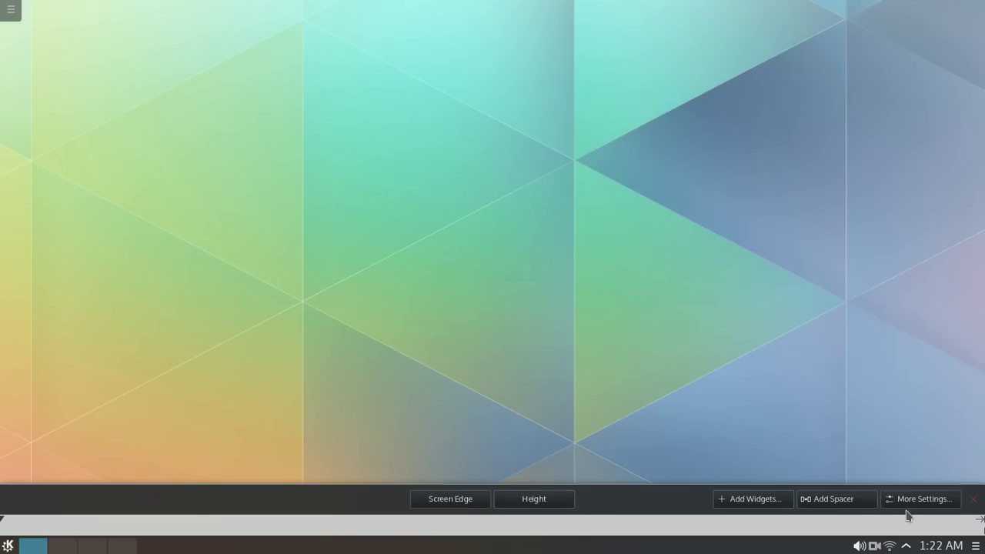
pyautogui.click(972, 498)
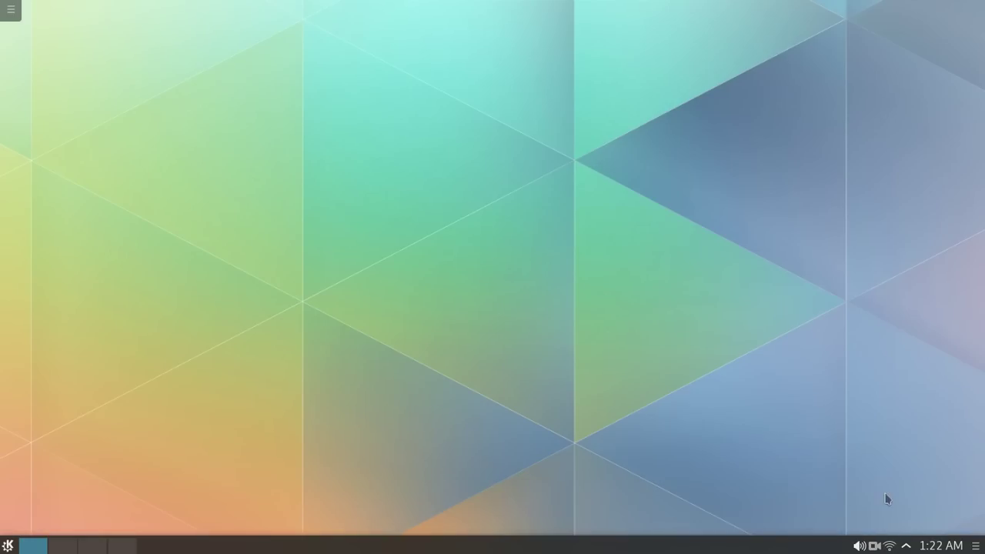
# Step: Remove the virtual desktop pager from the panel while editing the panel settings, and exit panel editing
pyautogui.rightClick(369, 546)
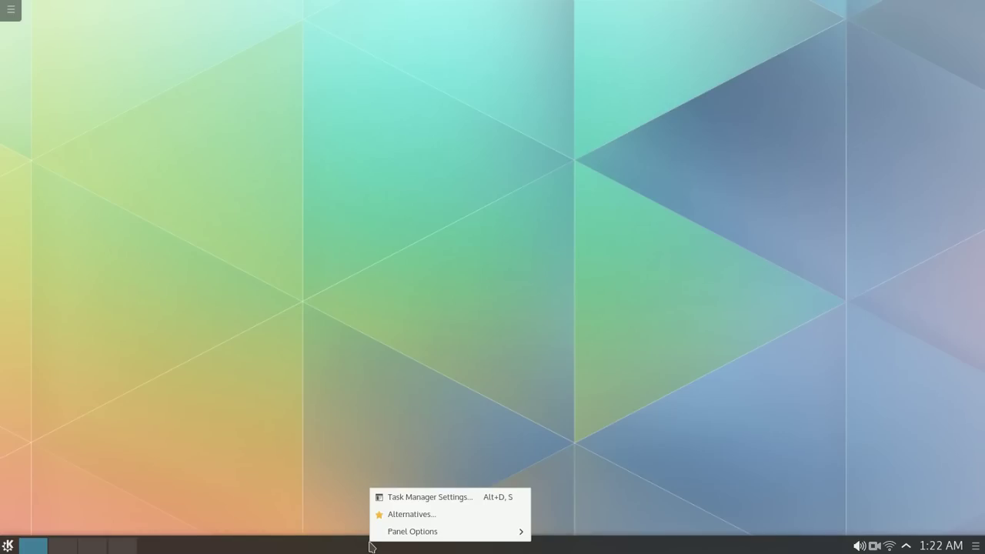
pyautogui.moveTo(425, 533)
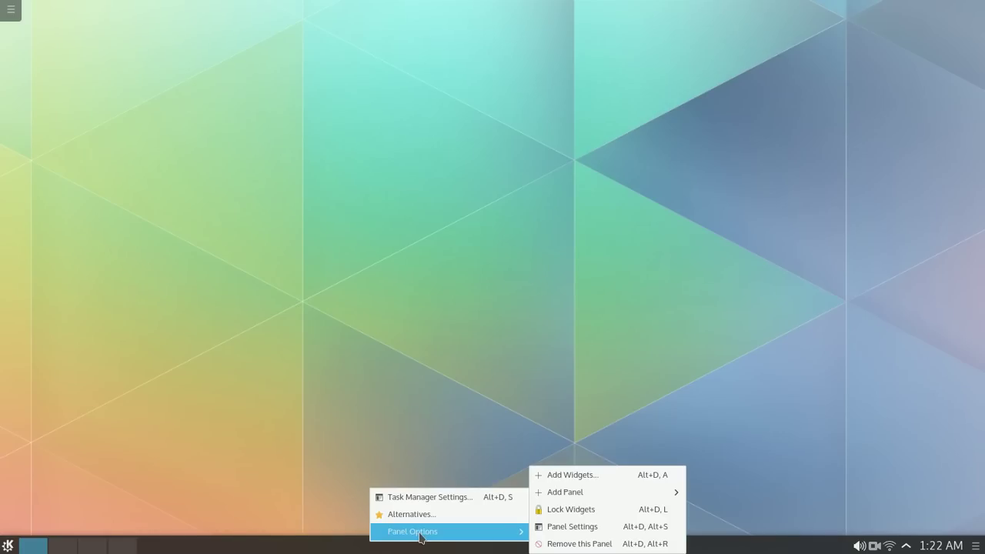
pyautogui.click(570, 526)
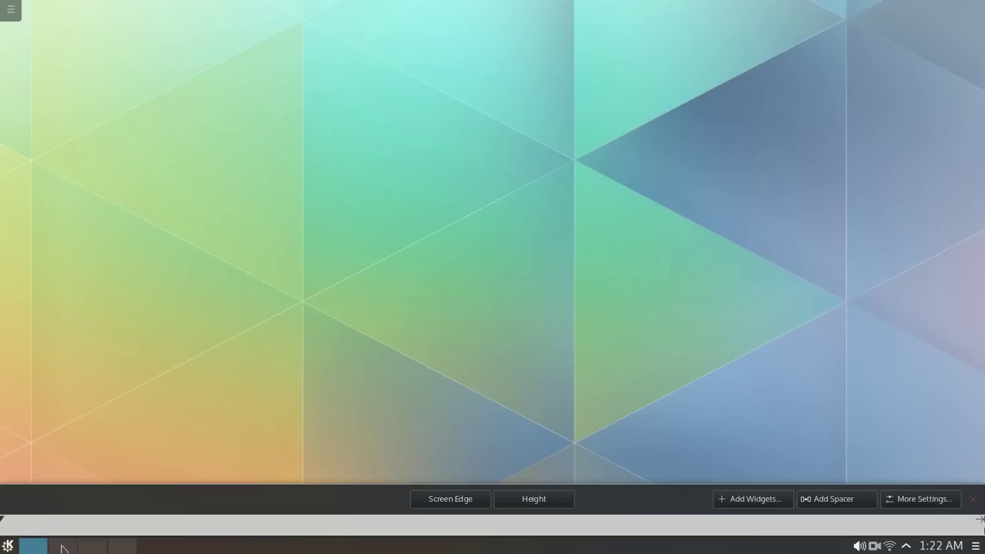
pyautogui.rightClick(31, 547)
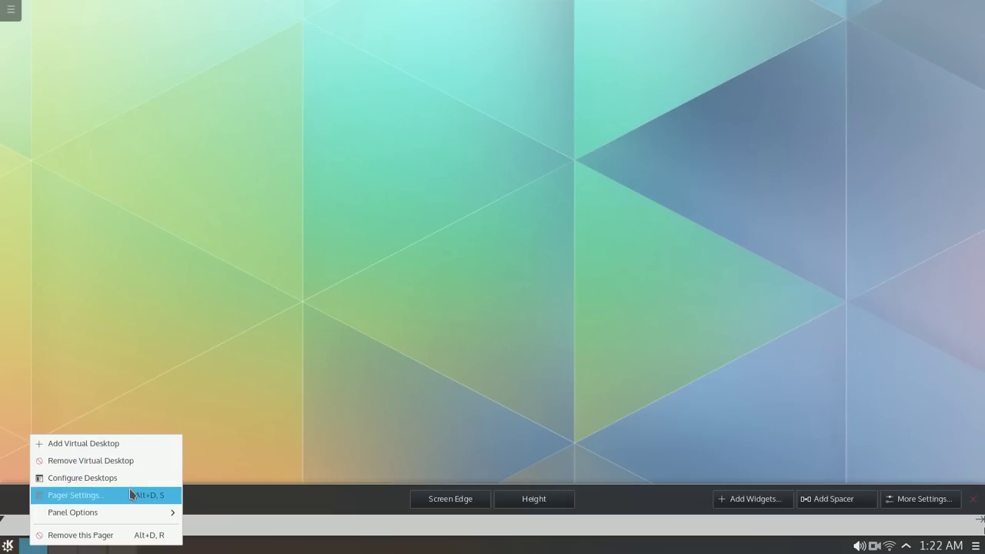
pyautogui.moveTo(121, 512)
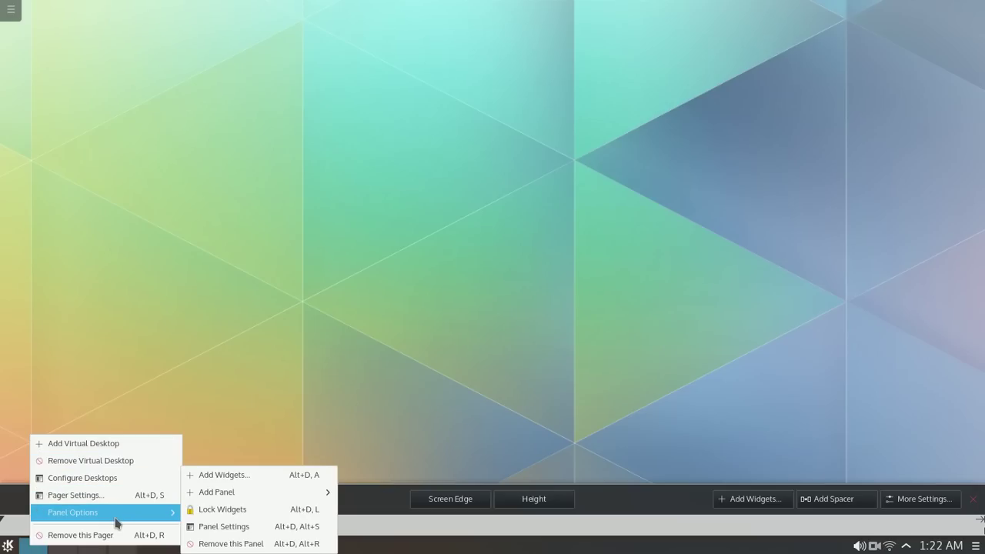
pyautogui.click(121, 536)
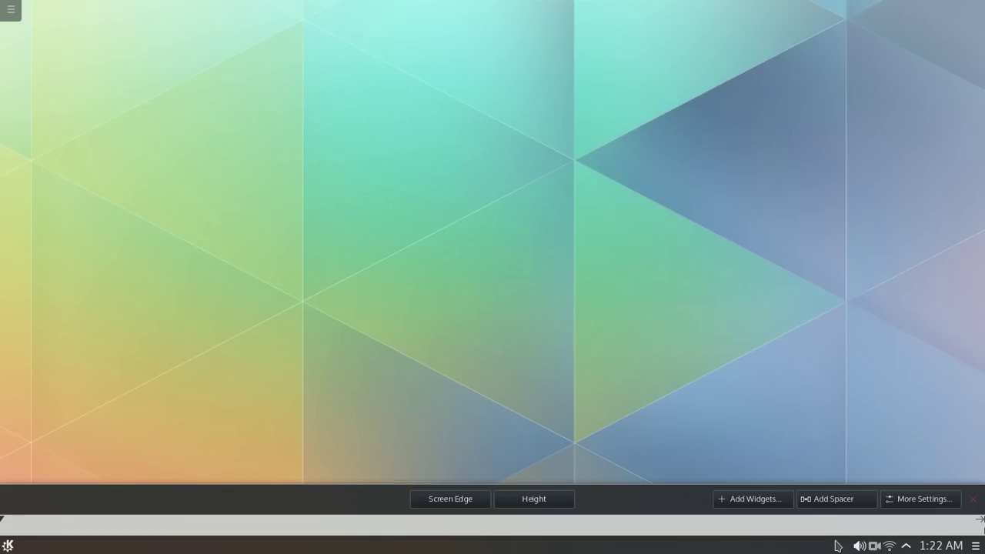
pyautogui.click(973, 500)
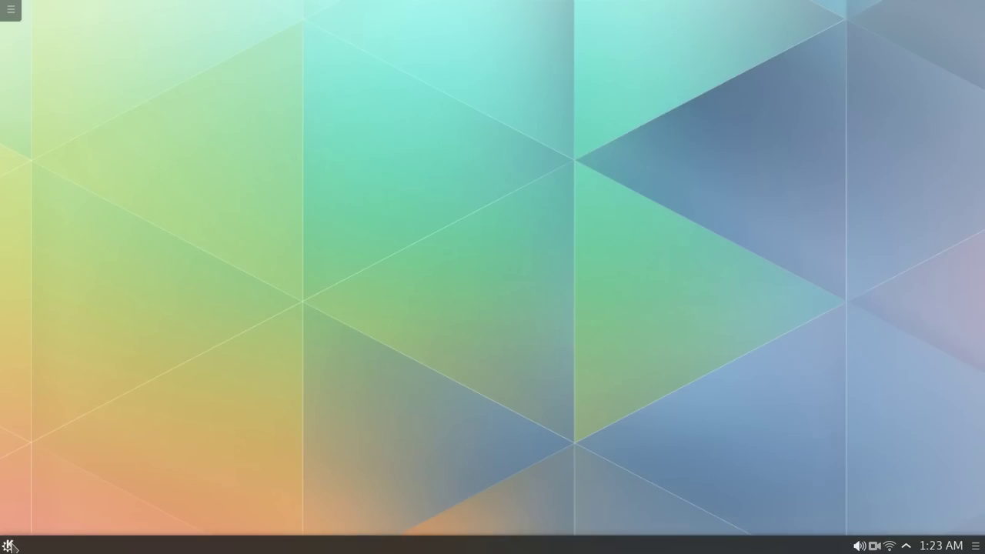
# Step: Browse the Application Launcher's sections, including Applications and Computer
pyautogui.click(8, 545)
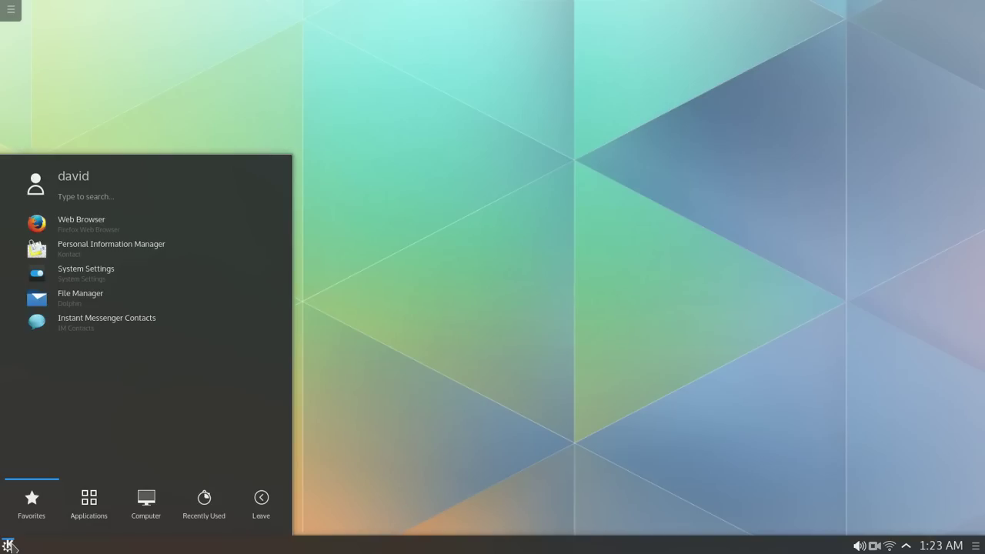
pyautogui.click(89, 504)
pyautogui.click(143, 503)
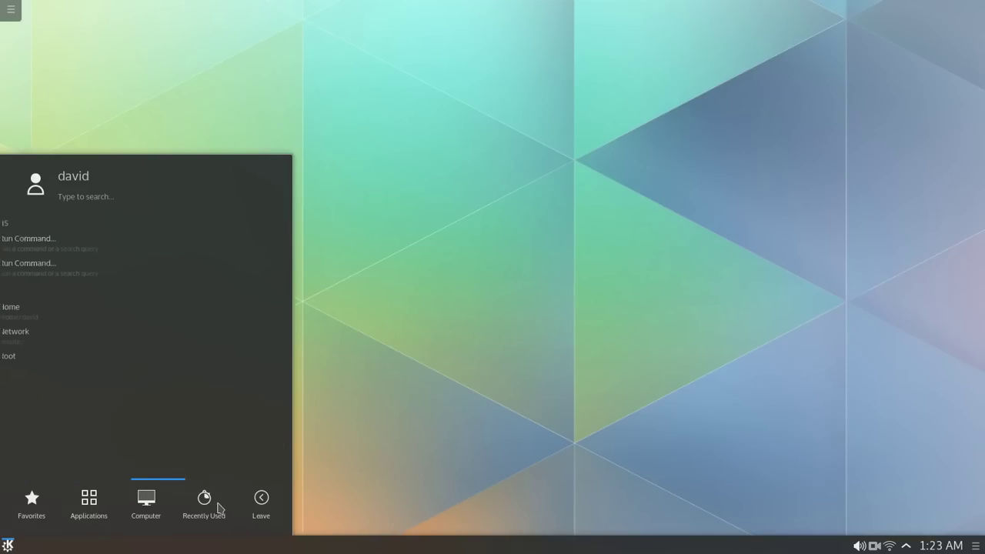
pyautogui.moveTo(262, 517)
pyautogui.moveTo(87, 530)
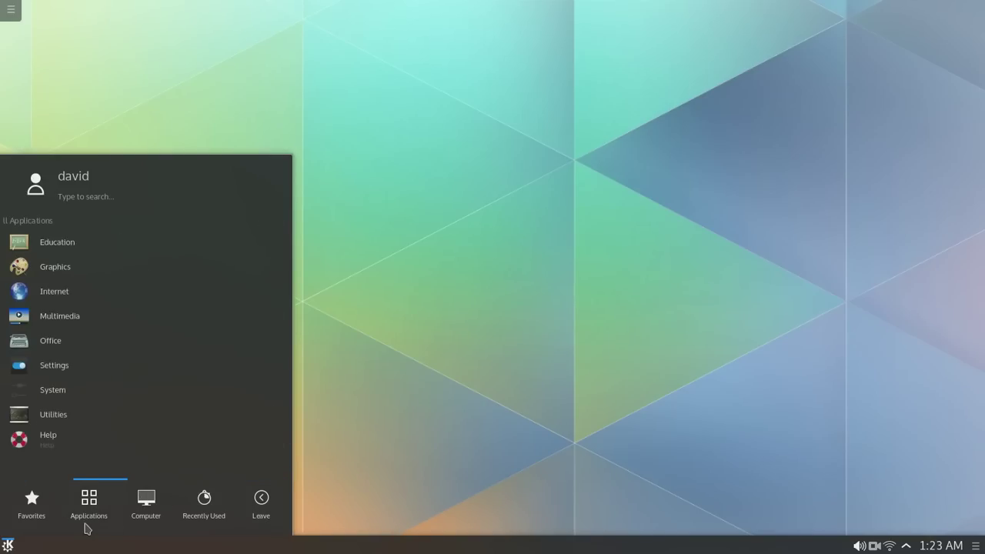
# Step: Switch the panel's launcher to the Application Menu alternative with cascading popup menus
pyautogui.rightClick(8, 545)
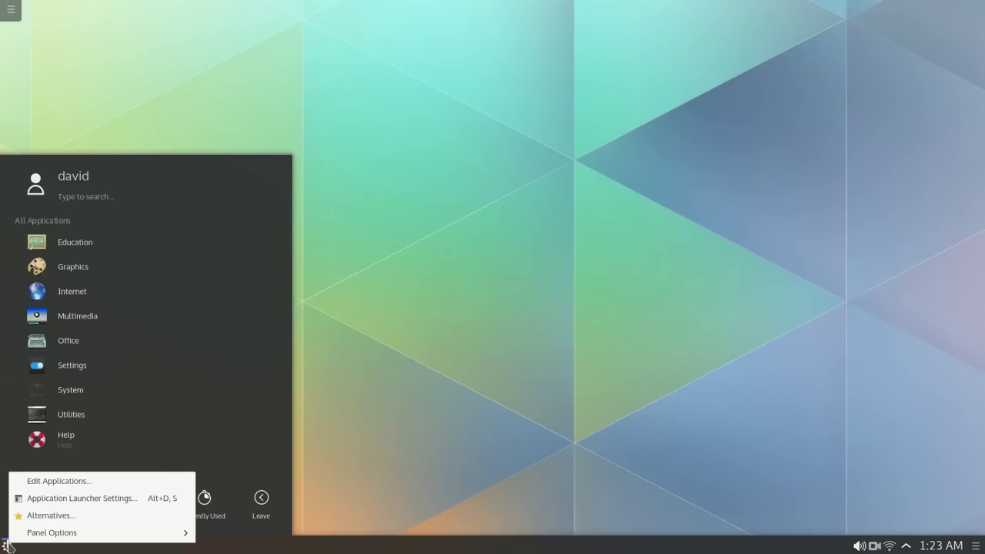
pyautogui.click(51, 515)
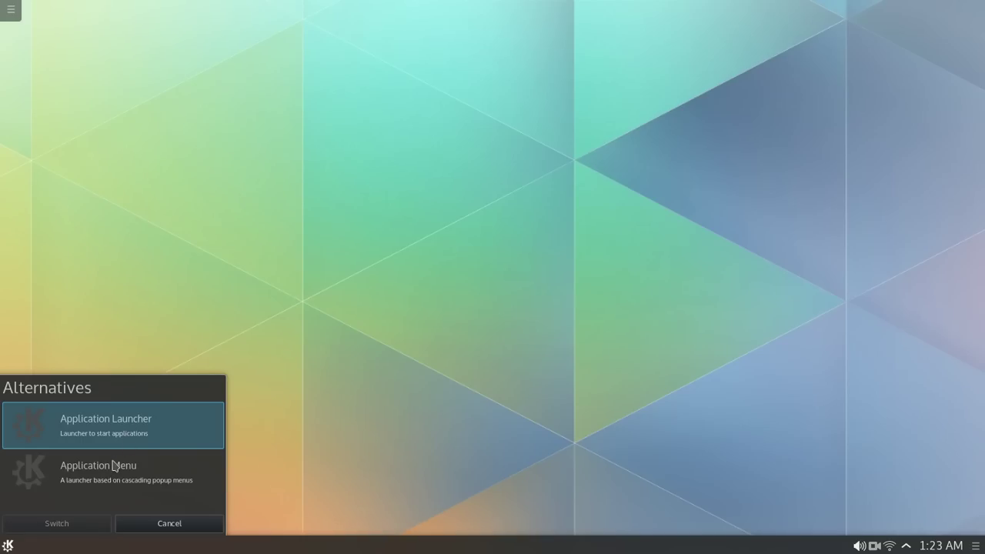
pyautogui.click(121, 476)
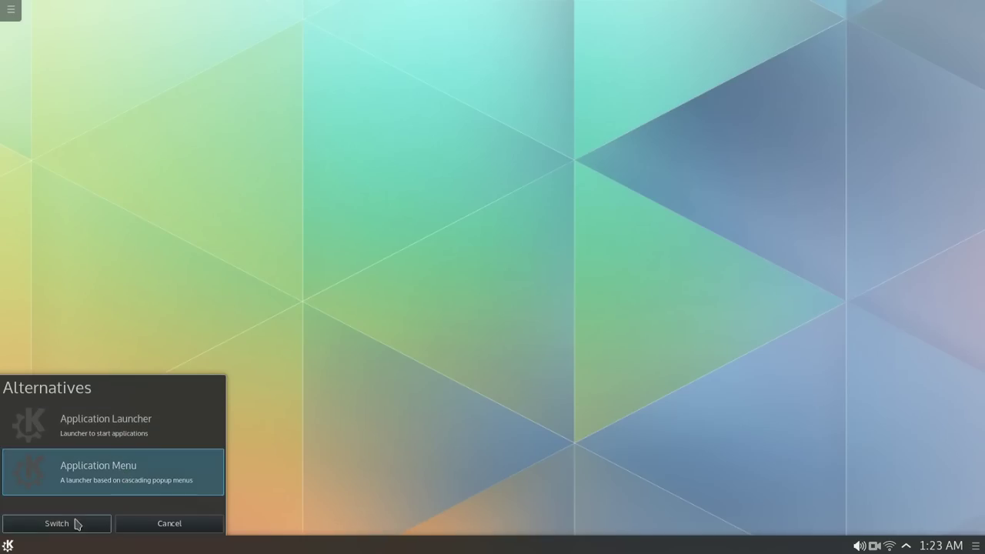
pyautogui.click(77, 529)
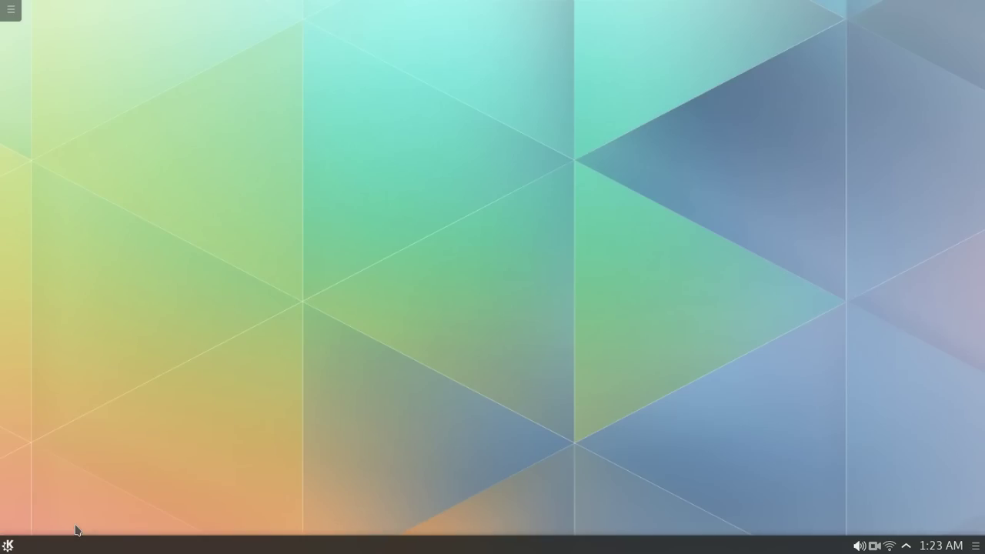
# Step: Examine the new Application Menu's cascading categories, including Recent Applications, Internet, System and Power / Session
pyautogui.click(9, 545)
pyautogui.press('Escape')
pyautogui.click(8, 545)
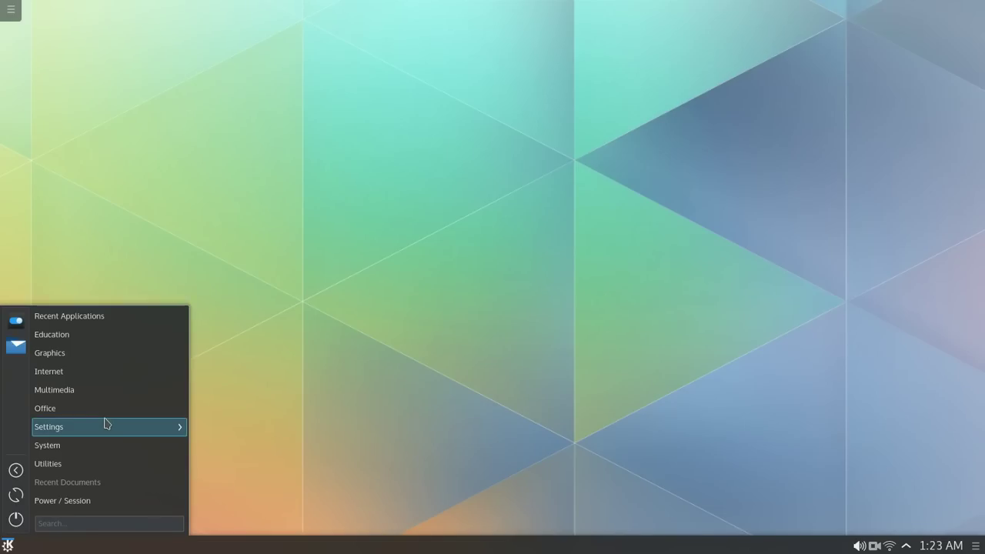
pyautogui.moveTo(106, 423)
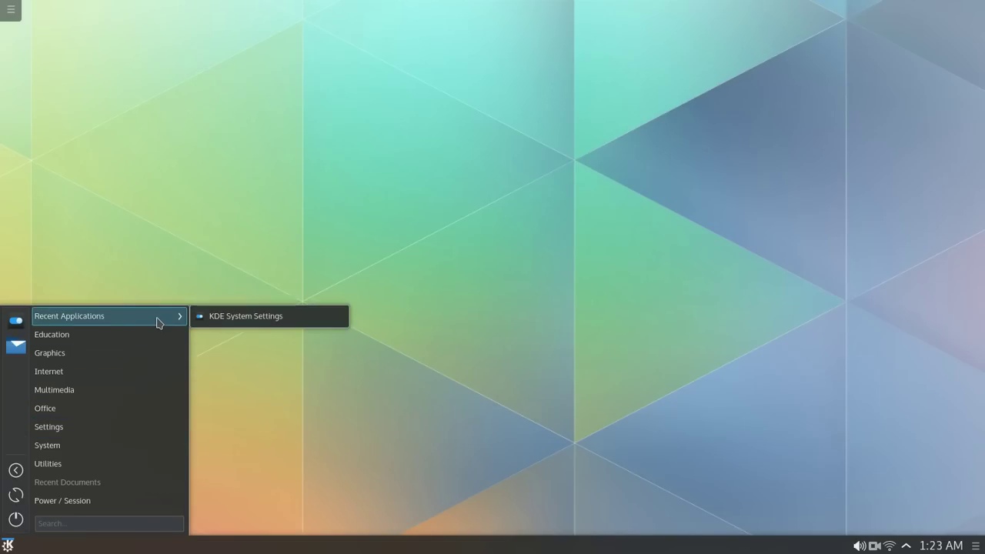
pyautogui.moveTo(133, 378)
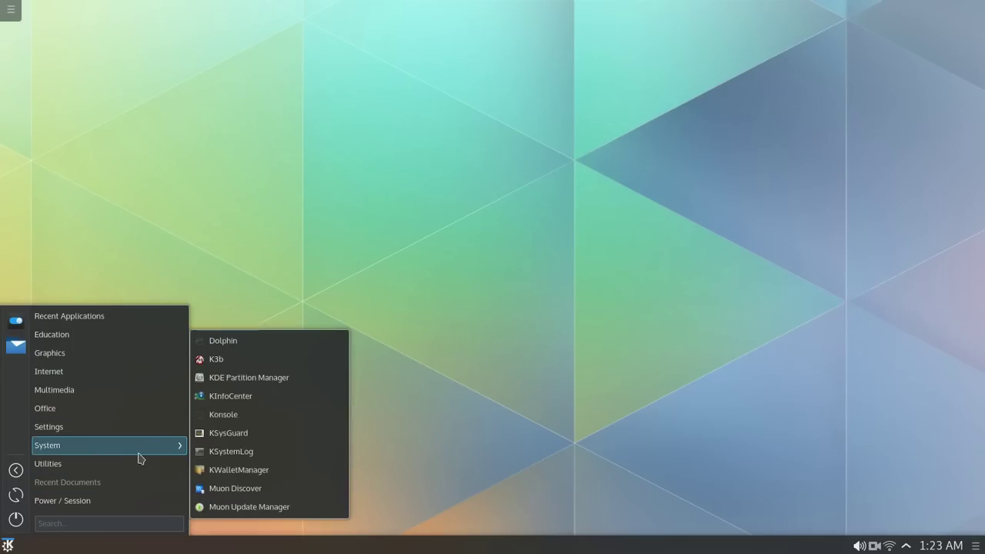
pyautogui.moveTo(140, 406)
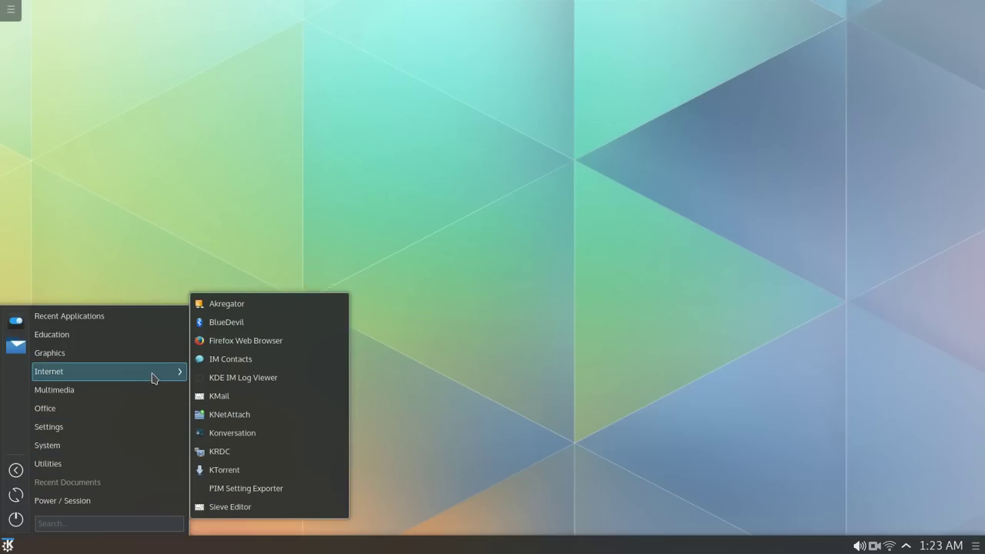
pyautogui.moveTo(83, 449)
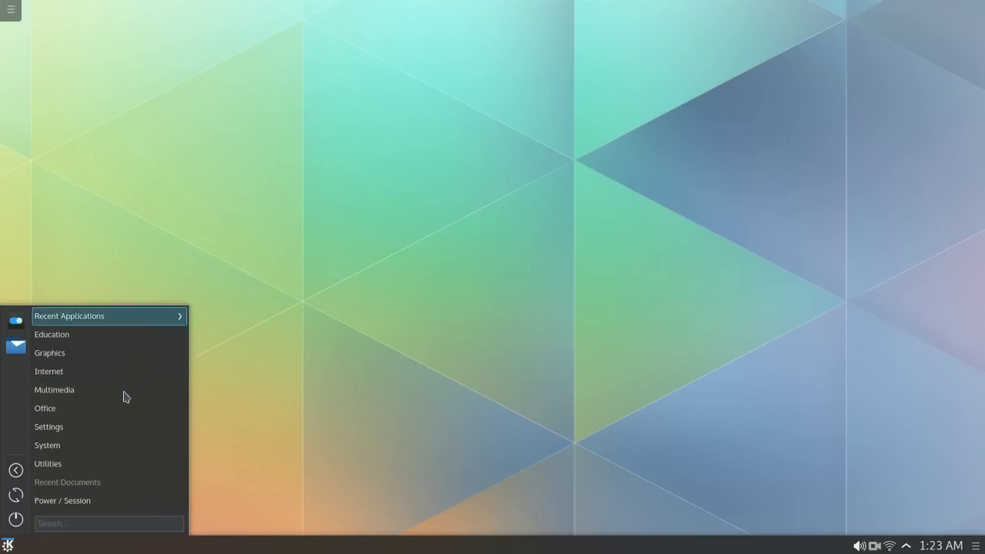
pyautogui.moveTo(102, 505)
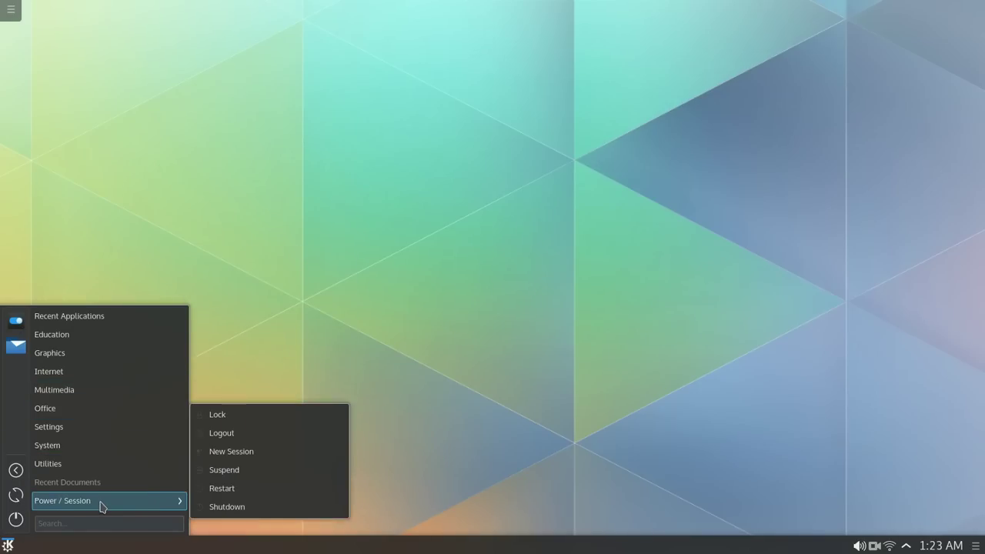
# Step: View the Application Menu's Education category and the audio volume sliders in the system tray
pyautogui.moveTo(153, 337)
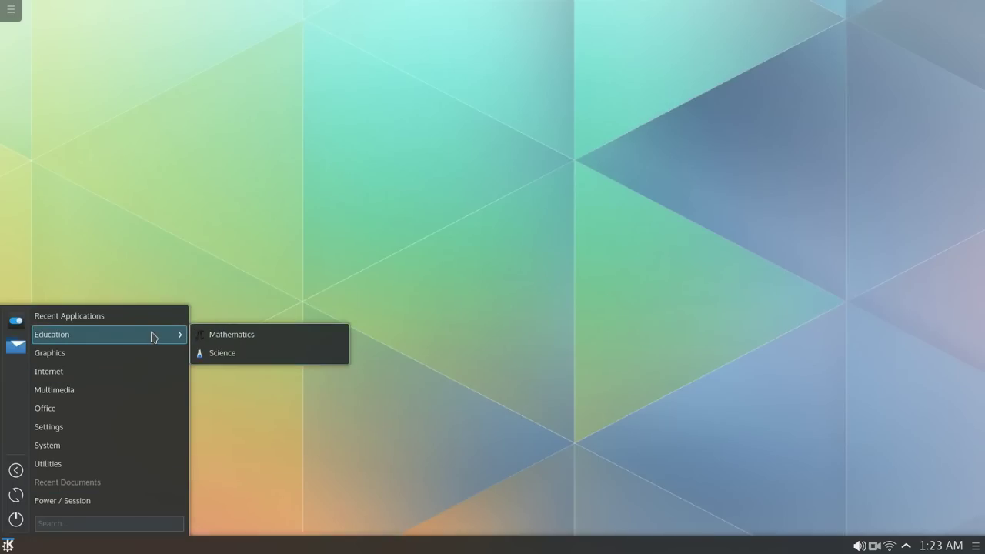
pyautogui.click(525, 357)
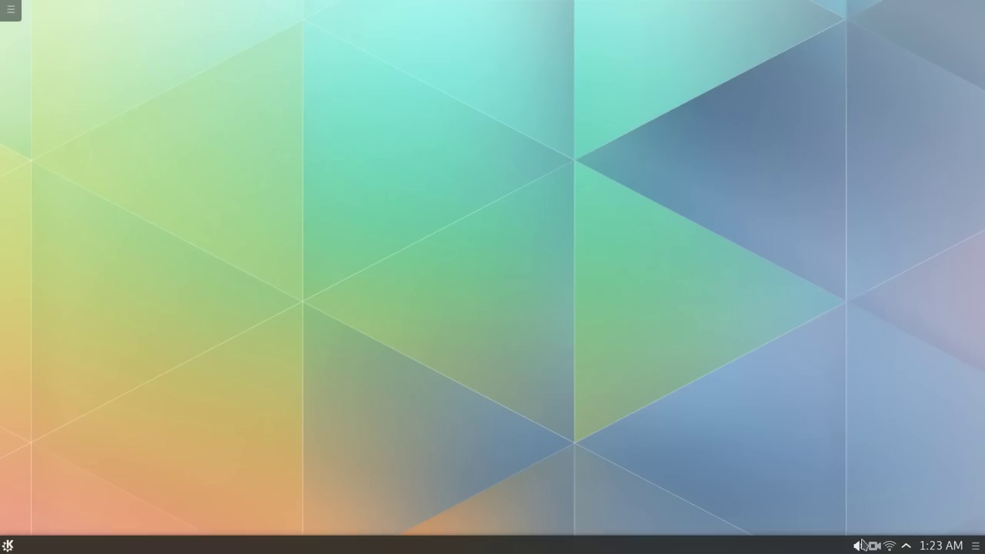
pyautogui.click(860, 545)
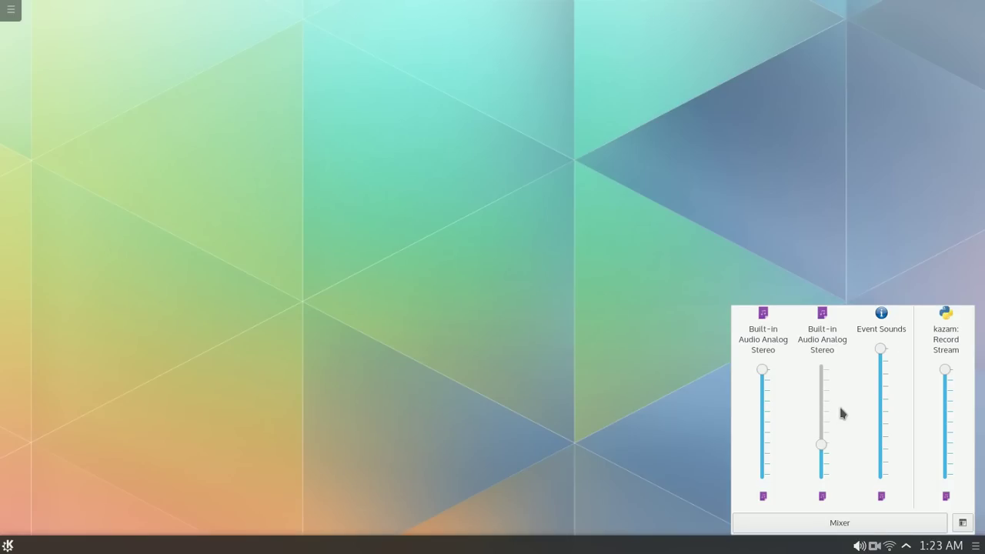
pyautogui.click(937, 548)
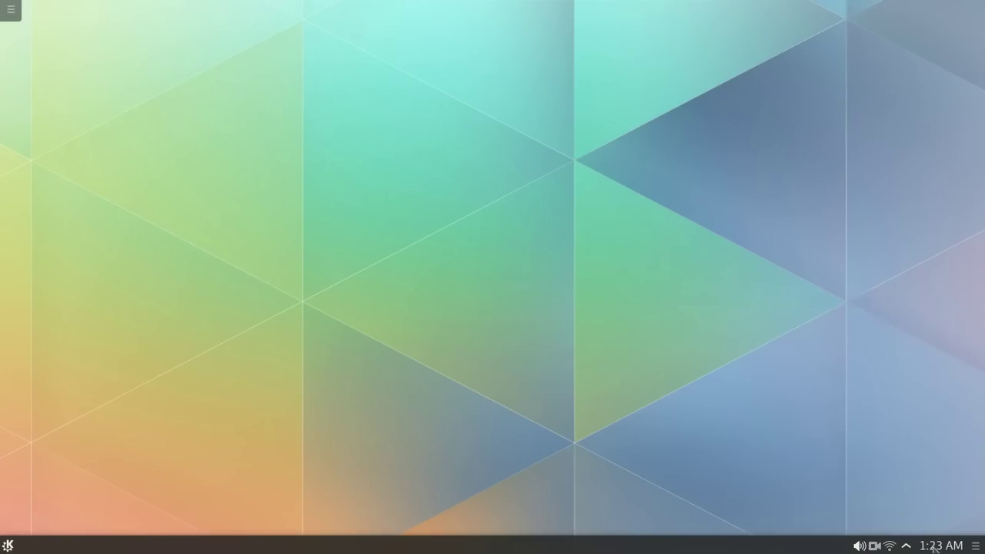
# Step: View the available network connections in the system tray, and bring up the desktop grid and leave it
pyautogui.click(890, 546)
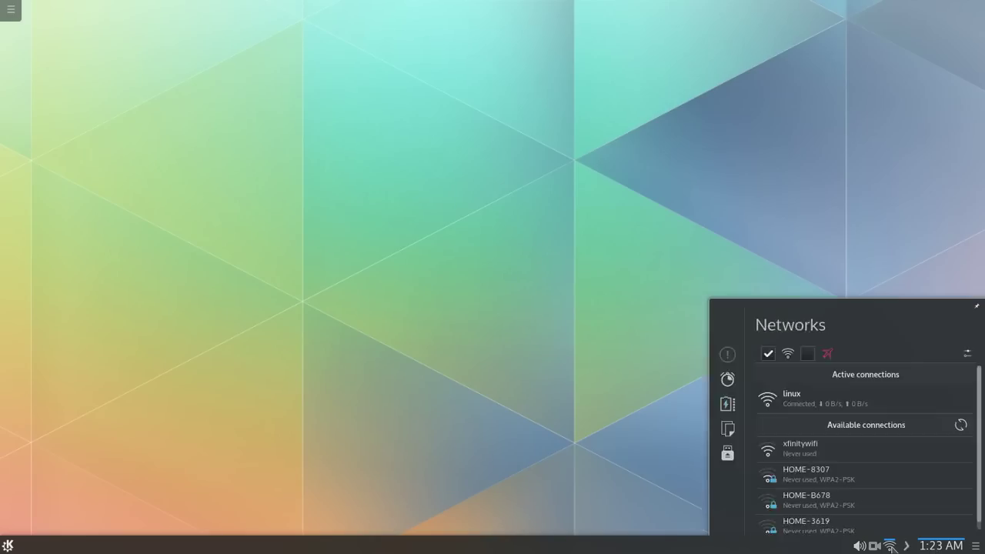
pyautogui.click(890, 546)
pyautogui.click(890, 546)
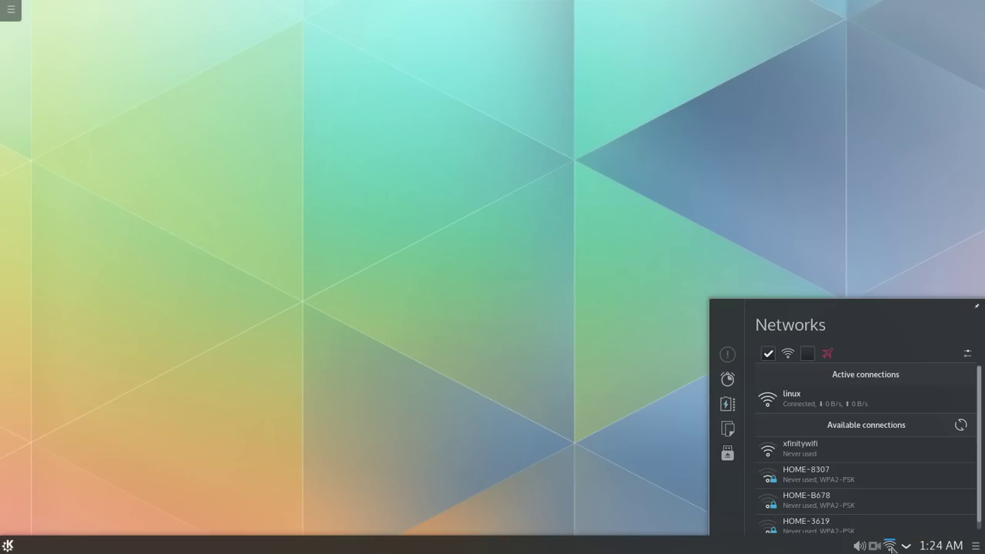
pyautogui.click(890, 546)
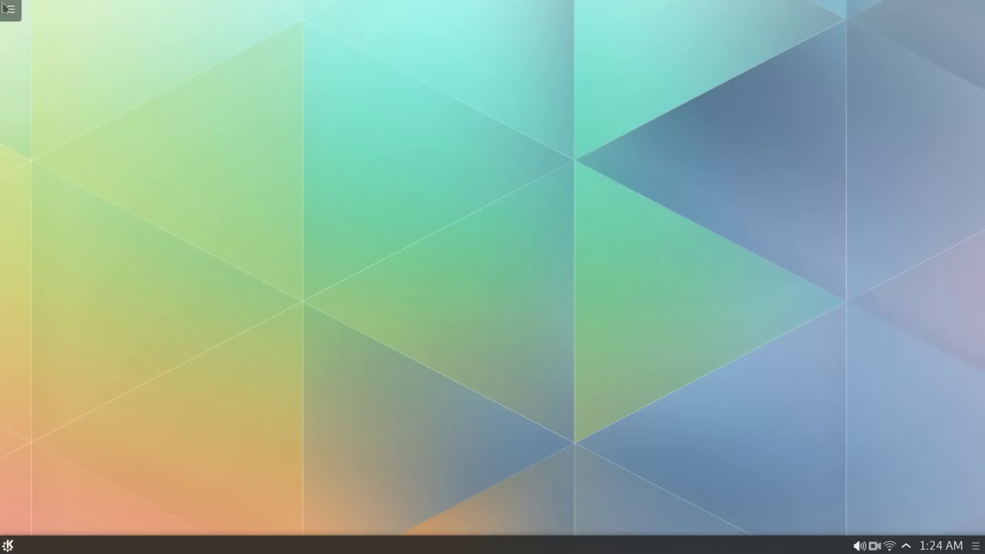
pyautogui.moveTo(0, 0)
pyautogui.click(214, 134)
# Step: Launch Muon Discover from the System category of the Application Menu
pyautogui.click(8, 544)
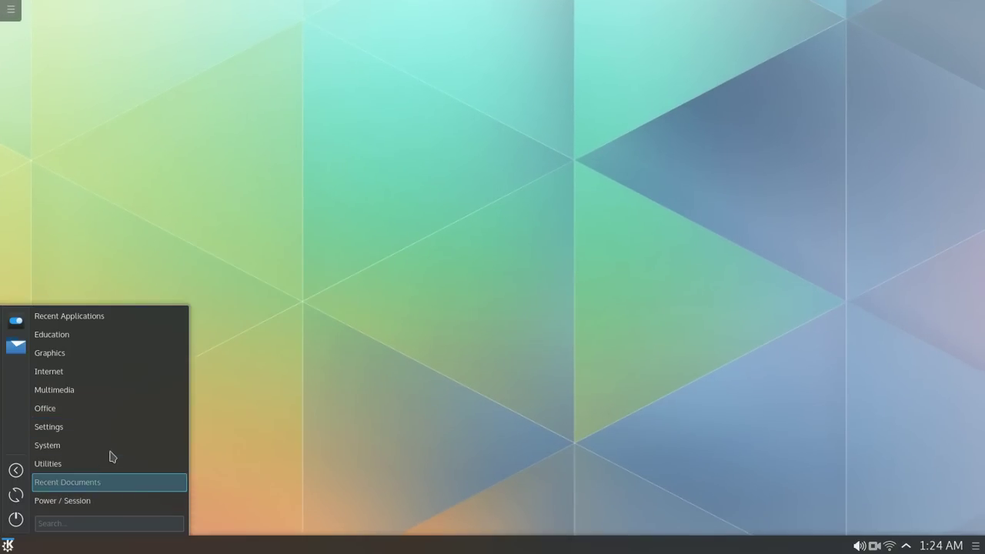
pyautogui.moveTo(112, 454)
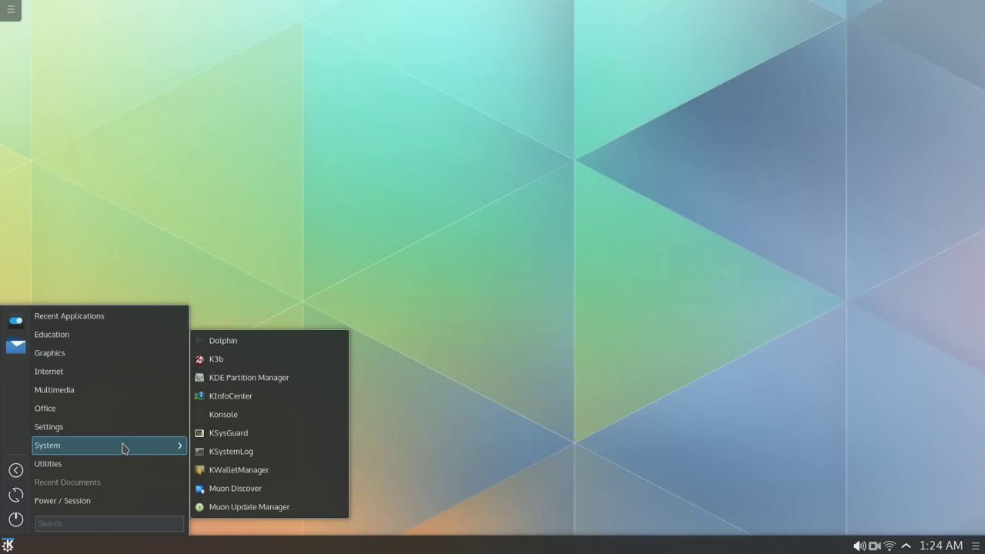
pyautogui.click(254, 488)
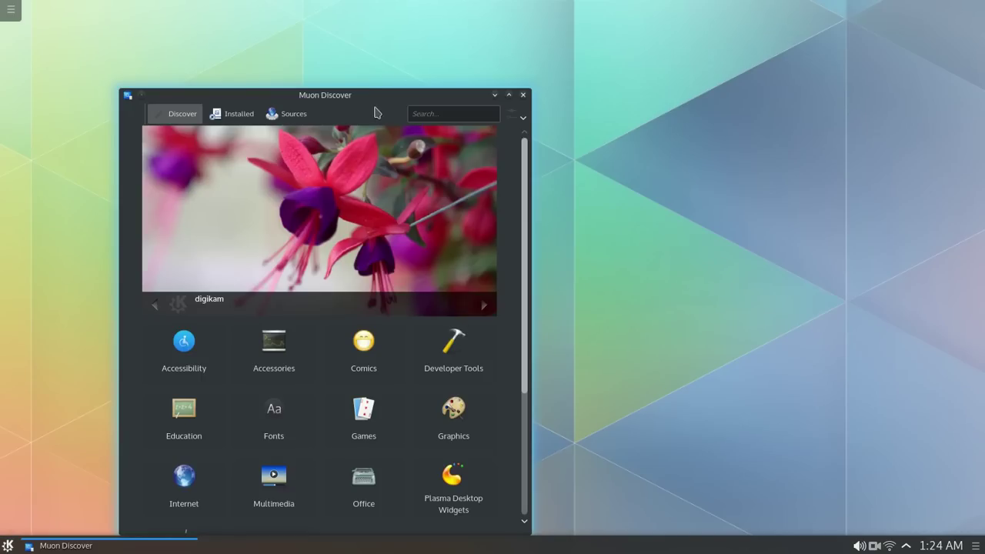
# Step: Move and widen the Muon Discover window, look over its software categories and rankings, and close it
pyautogui.moveTo(400, 99); pyautogui.dragTo(465, 50)
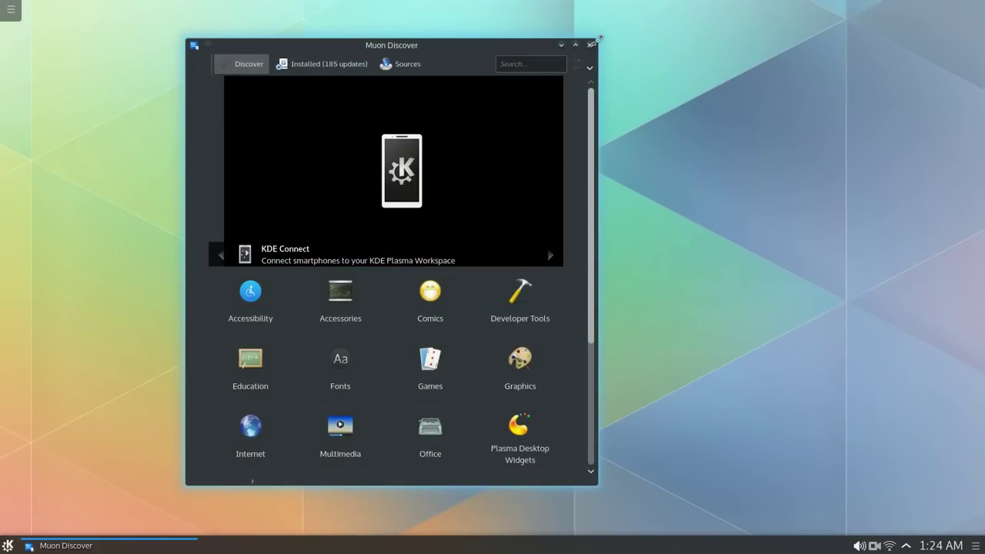
pyautogui.moveTo(599, 37); pyautogui.dragTo(712, 29)
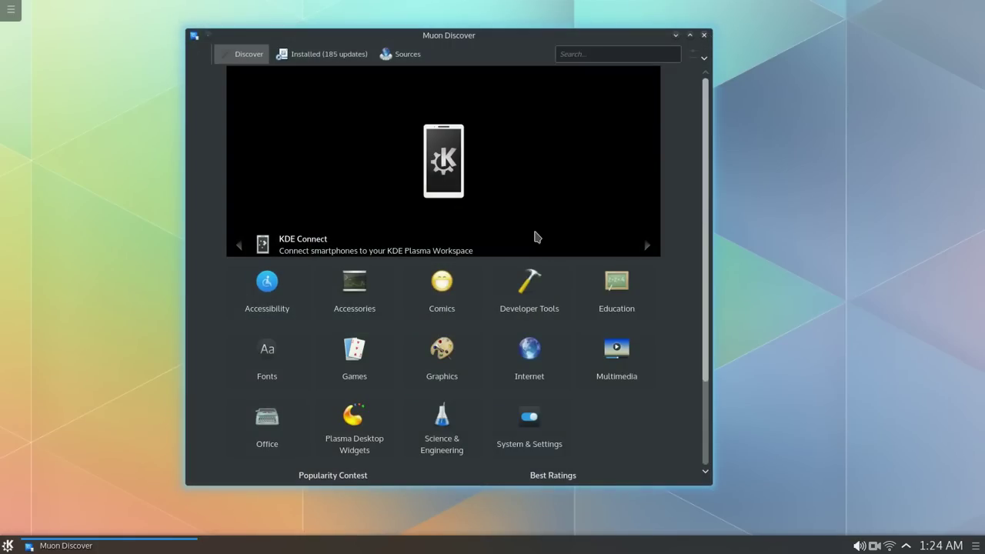
pyautogui.scroll(-3, 537, 236)
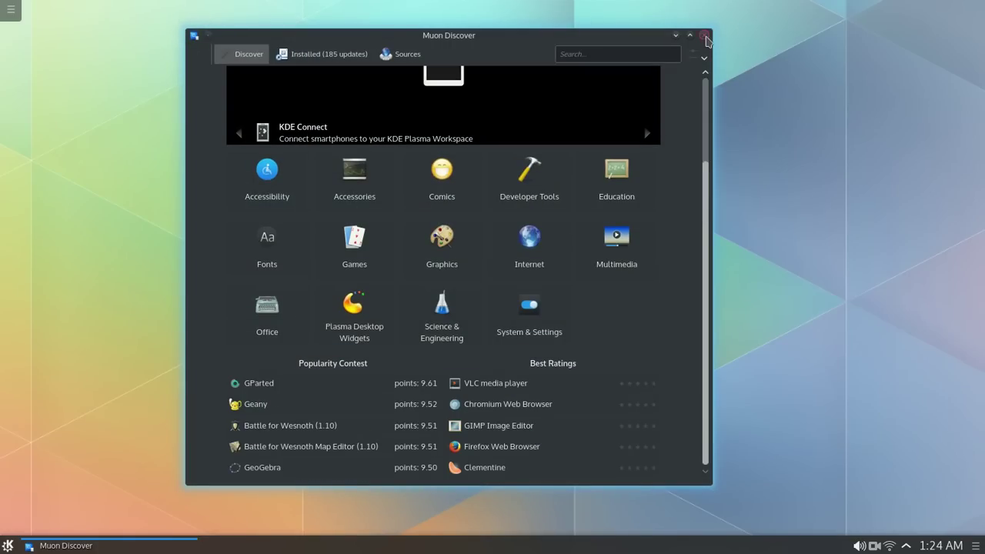
pyautogui.click(703, 35)
# Step: Examine the Application Menu's Settings, Office, Multimedia, Internet, Graphics and Utilities categories, and close the menu
pyautogui.click(7, 545)
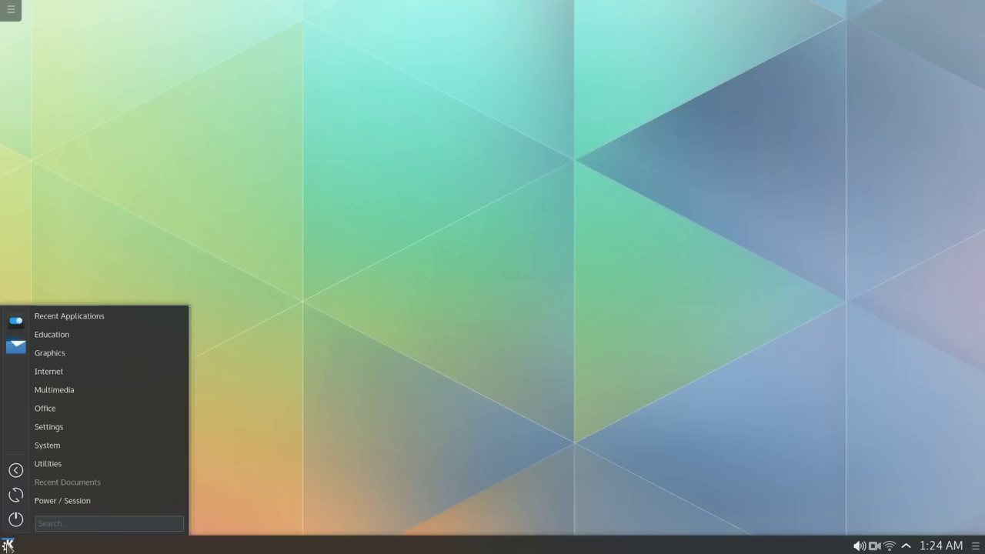
pyautogui.moveTo(123, 431)
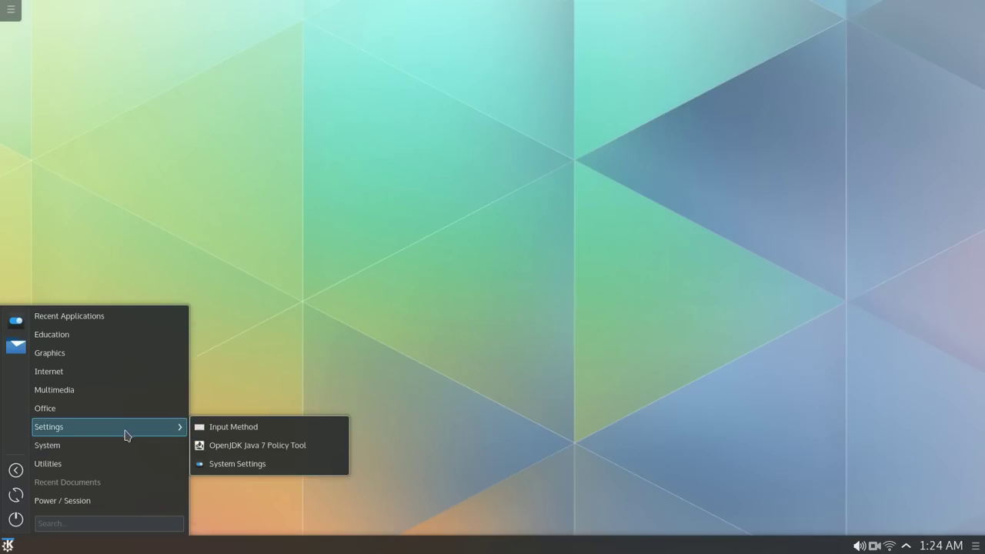
pyautogui.moveTo(131, 414)
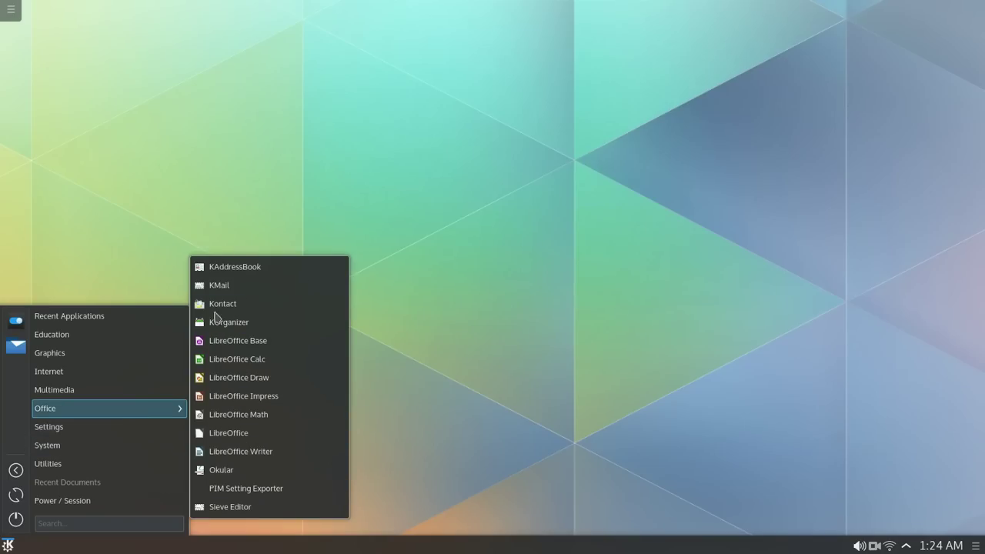
pyautogui.moveTo(150, 394)
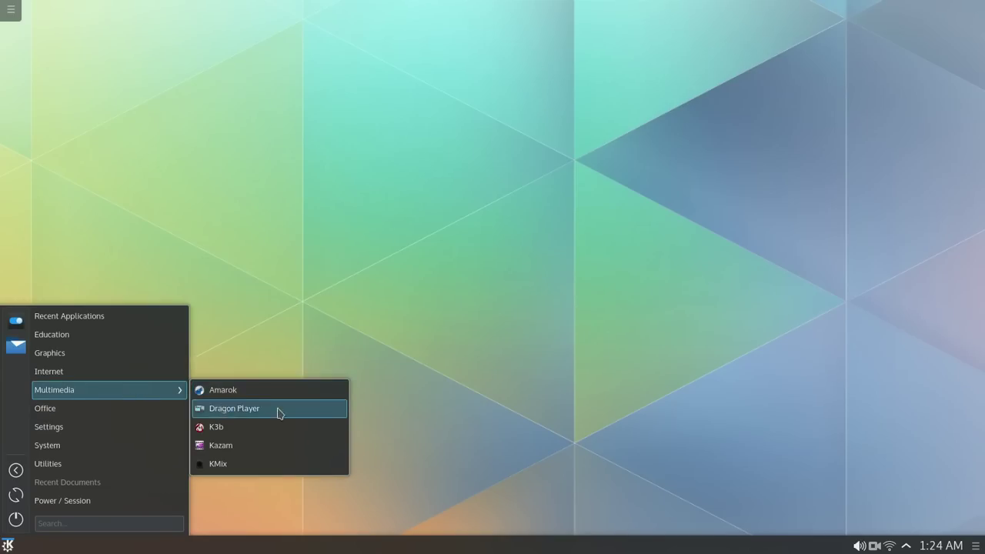
pyautogui.moveTo(161, 374)
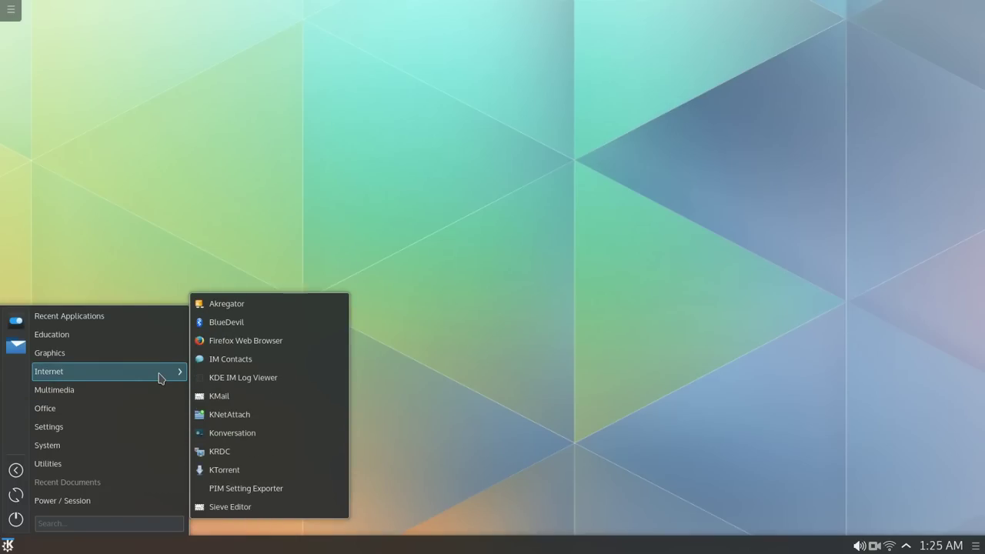
pyautogui.moveTo(161, 352)
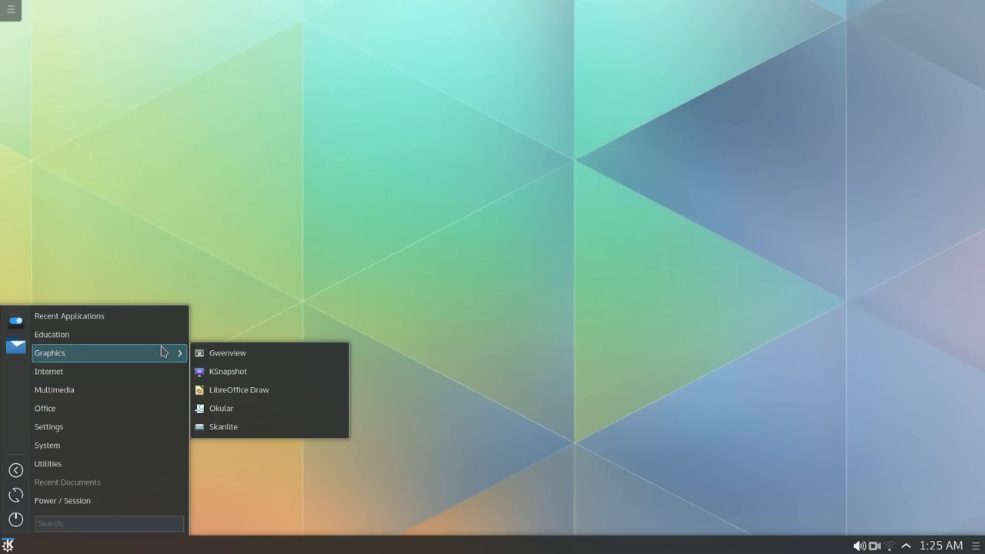
pyautogui.moveTo(161, 332)
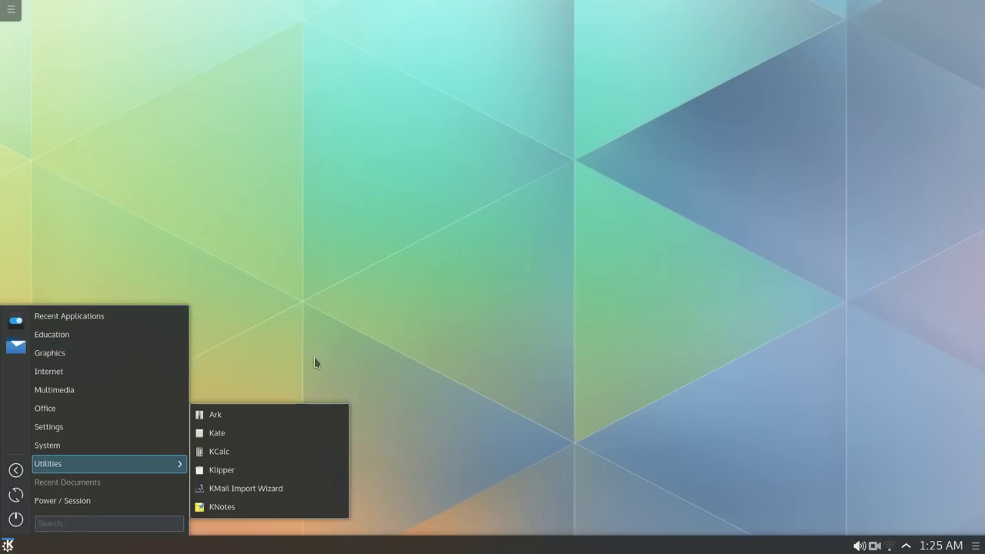
pyautogui.click(400, 359)
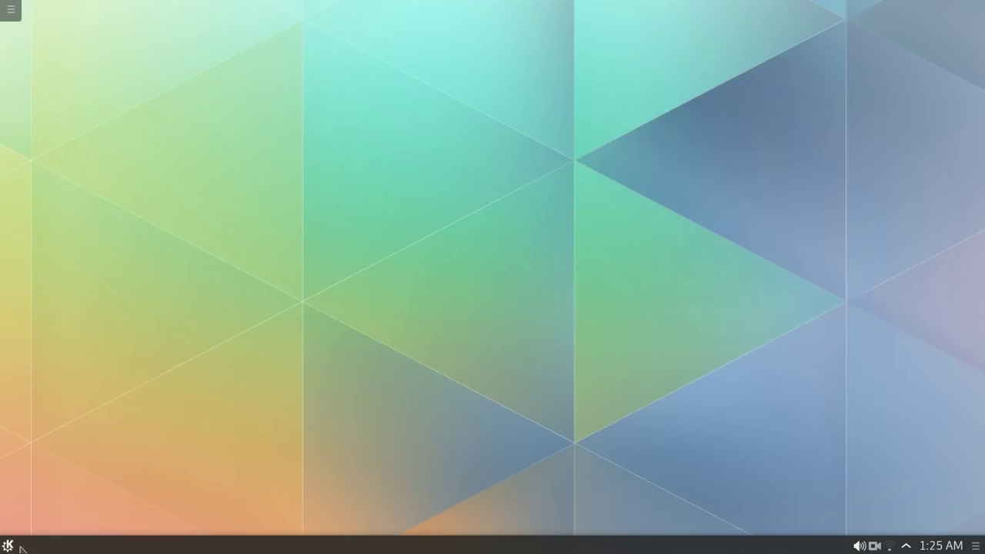
# Step: Launch Firefox Web Browser from the Internet category and search the web for "kubuntu wallpaper"
pyautogui.click(7, 545)
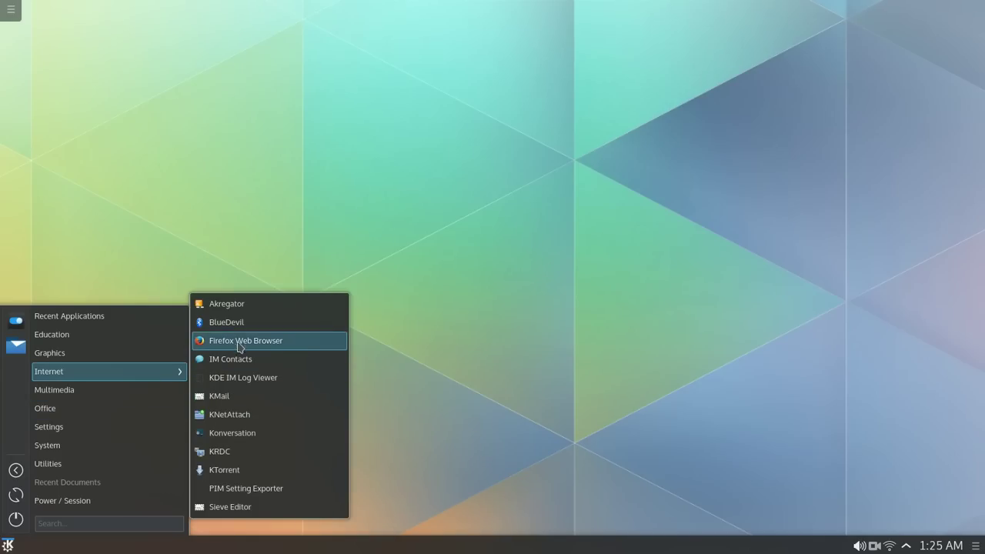
pyautogui.click(267, 340)
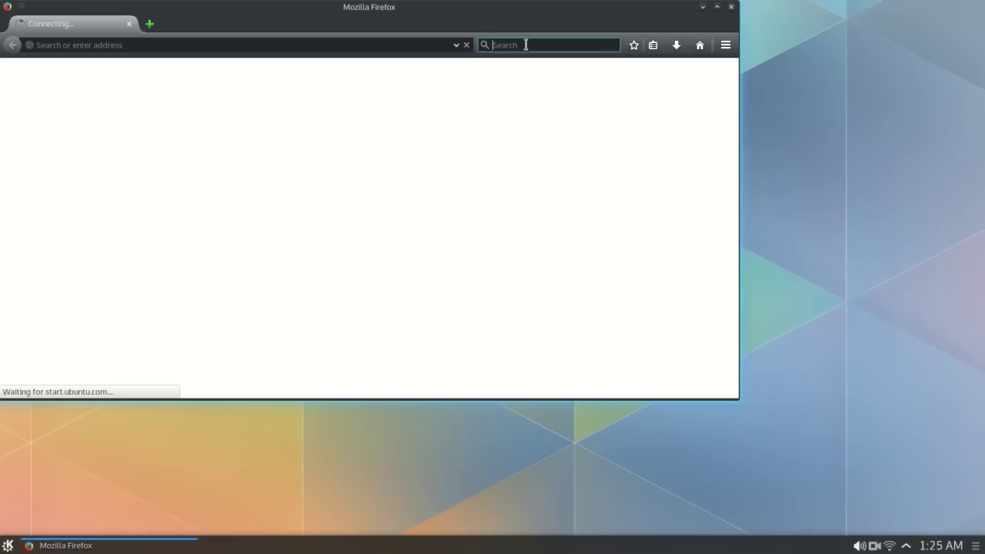
pyautogui.write('kubu')
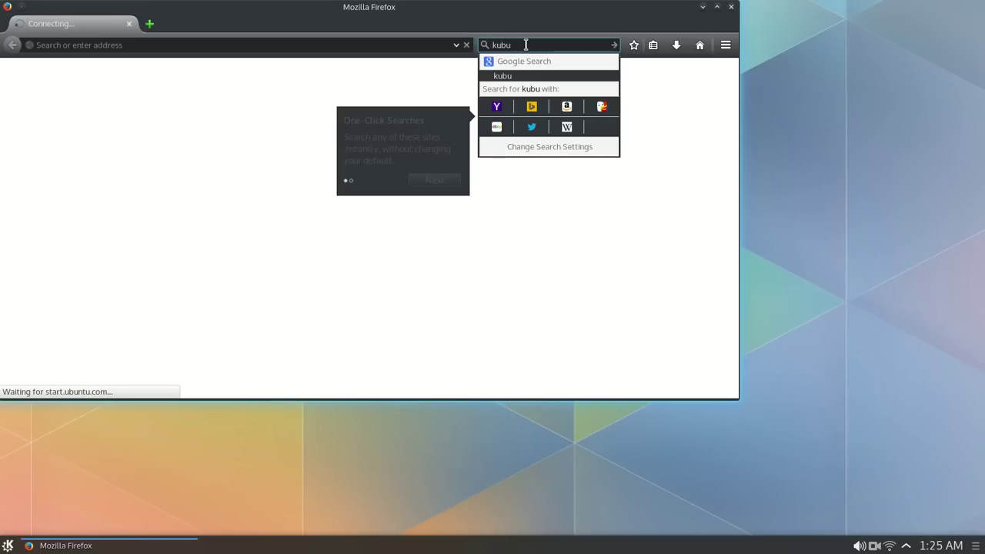
pyautogui.write('ntu')
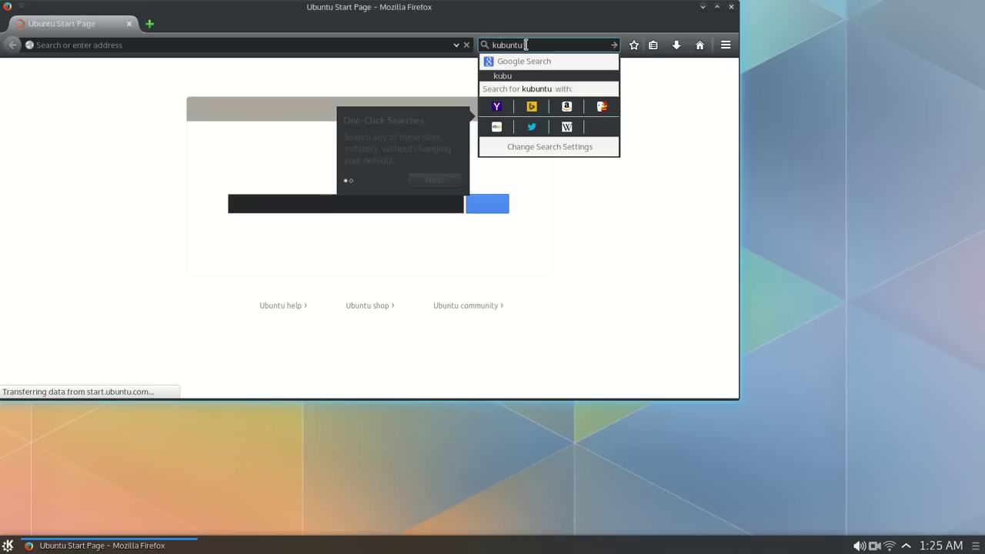
pyautogui.write(' wallpaer')
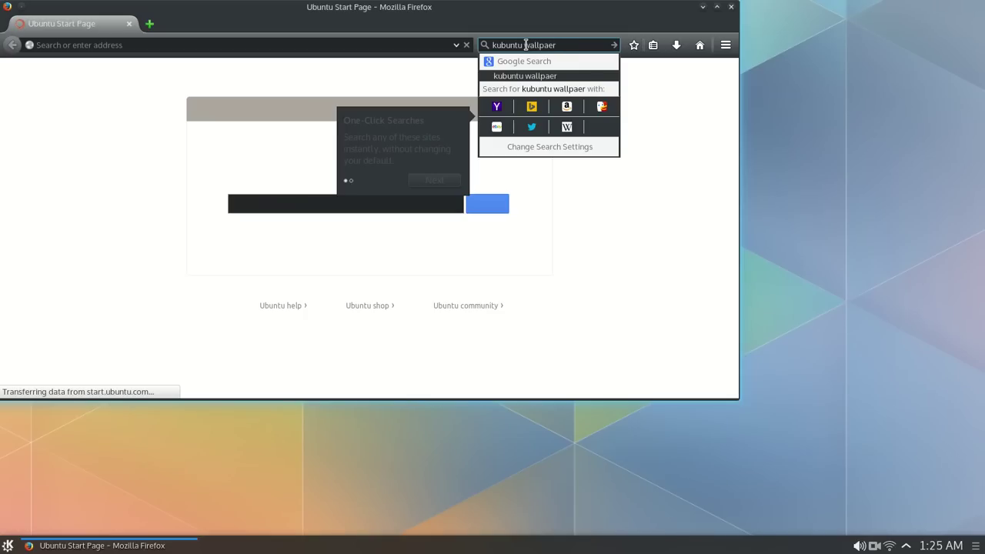
pyautogui.press('BackSpace')
pyautogui.press('BackSpace')
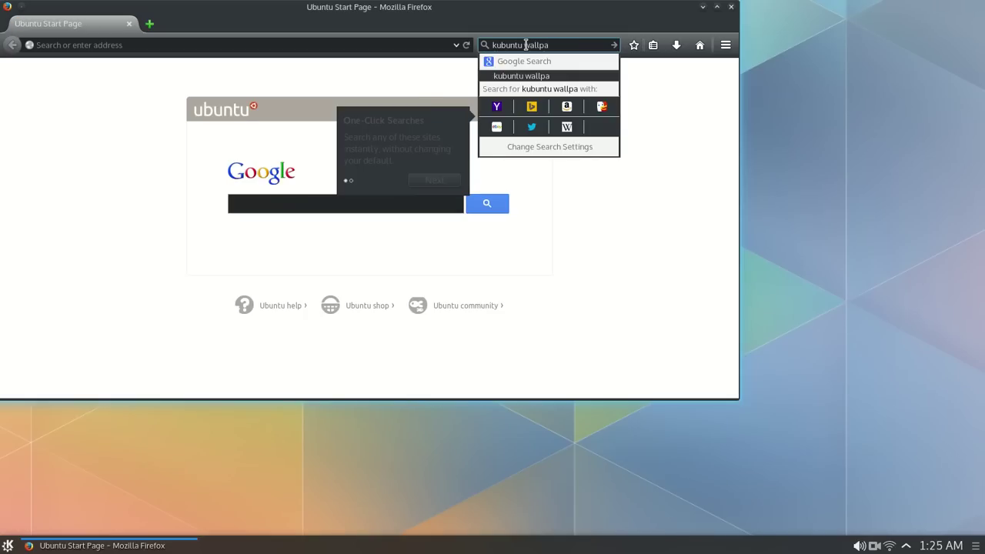
pyautogui.write('per')
pyautogui.press('Return')
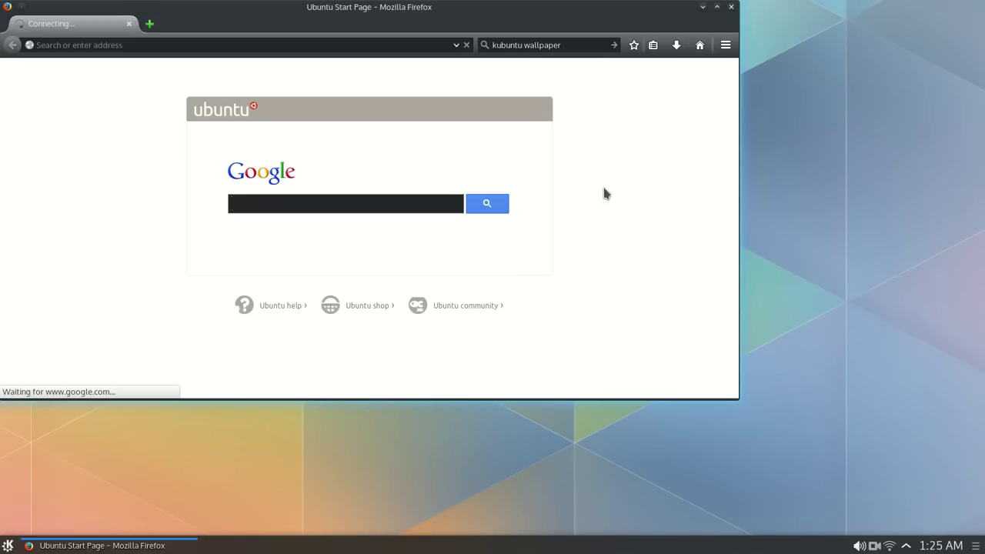
# Step: Check the active network connection from the system tray and close the Networks view
pyautogui.click(890, 545)
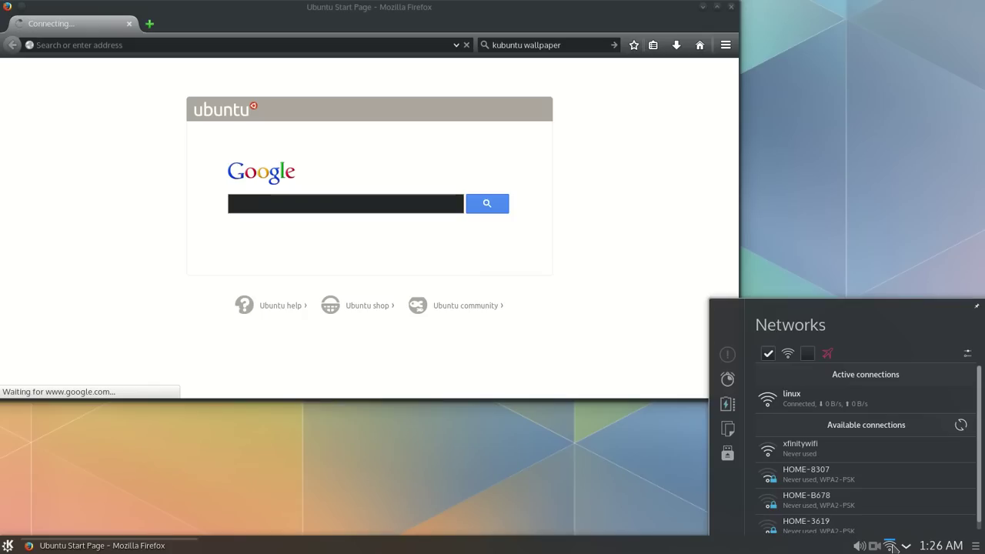
pyautogui.click(890, 546)
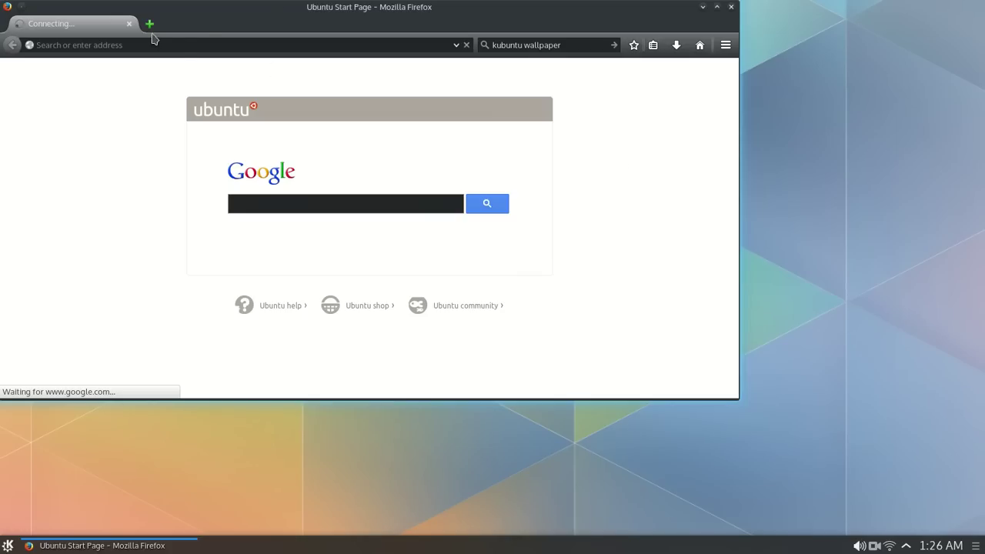
# Step: Maximize and restore the Firefox window, and reposition it after a look at the virtual desktop grid
pyautogui.moveTo(292, 11); pyautogui.dragTo(398, 8)
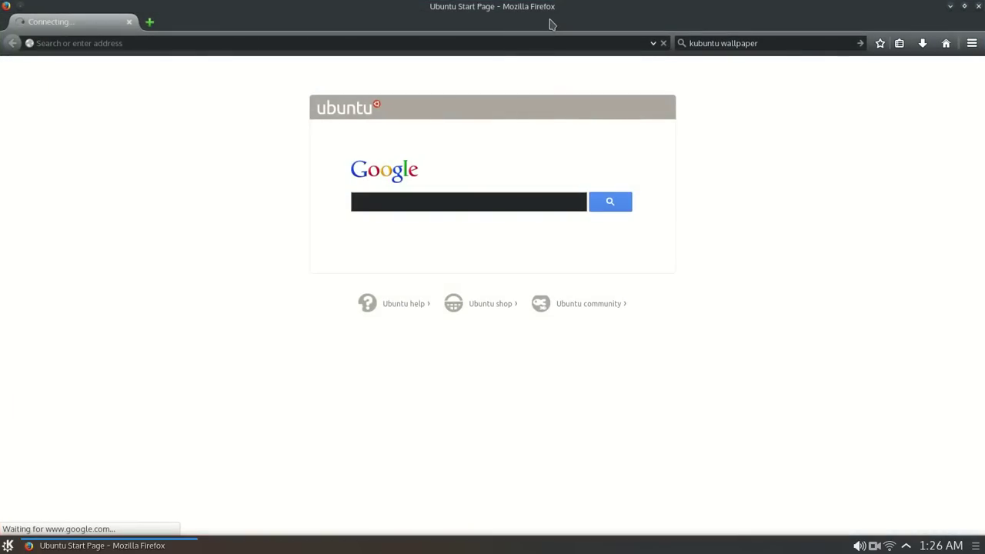
pyautogui.moveTo(634, 8); pyautogui.dragTo(512, 77)
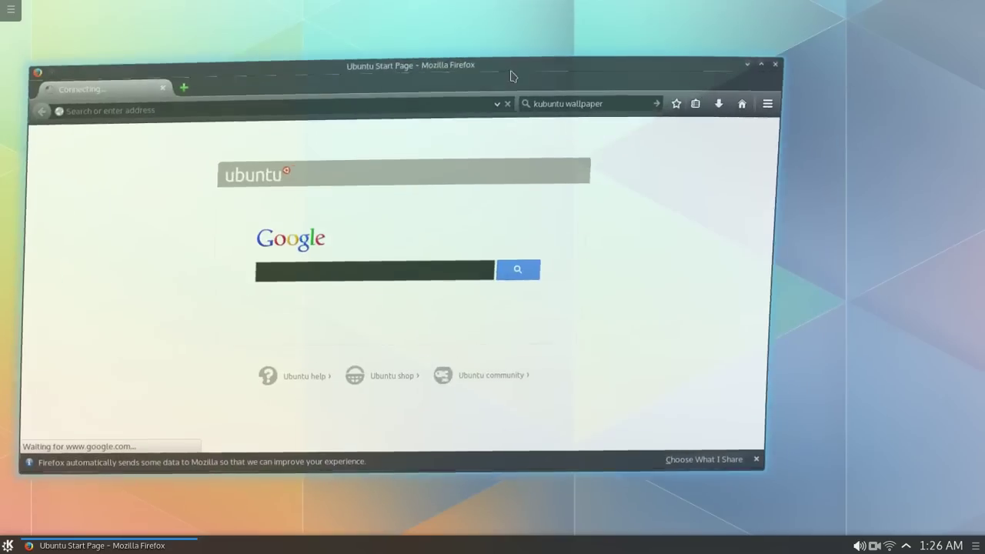
pyautogui.moveTo(3, 7)
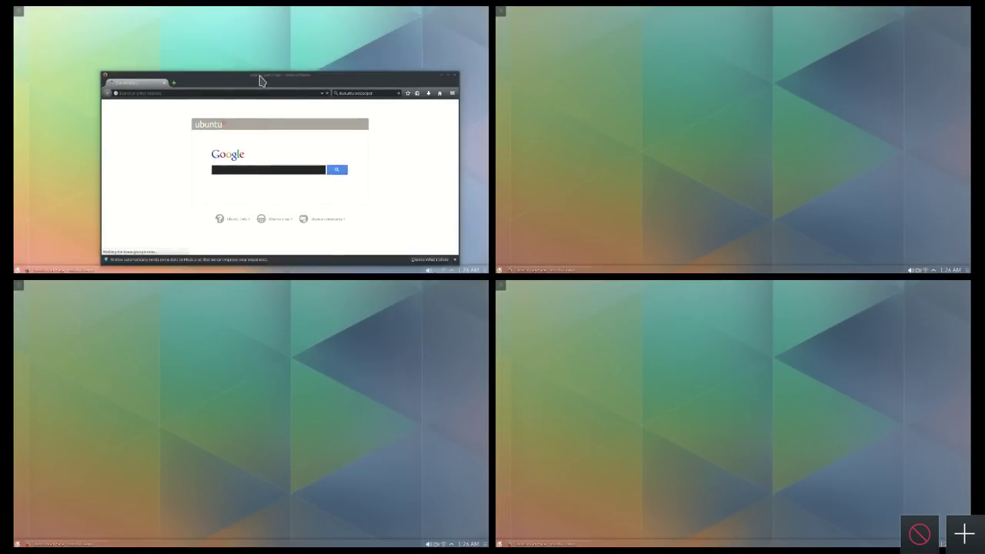
pyautogui.click(242, 66)
pyautogui.moveTo(453, 114); pyautogui.dragTo(394, 63)
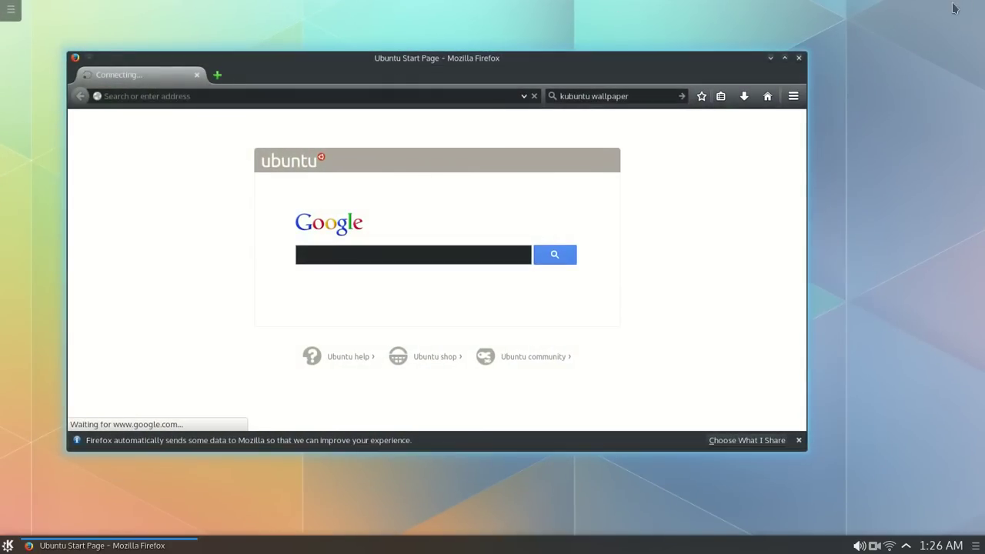
# Step: Try the upper-right screen corner's action and move the Firefox window around the desktop
pyautogui.moveTo(956, 8)
pyautogui.moveTo(523, 138); pyautogui.dragTo(470, 216)
pyautogui.press('Escape')
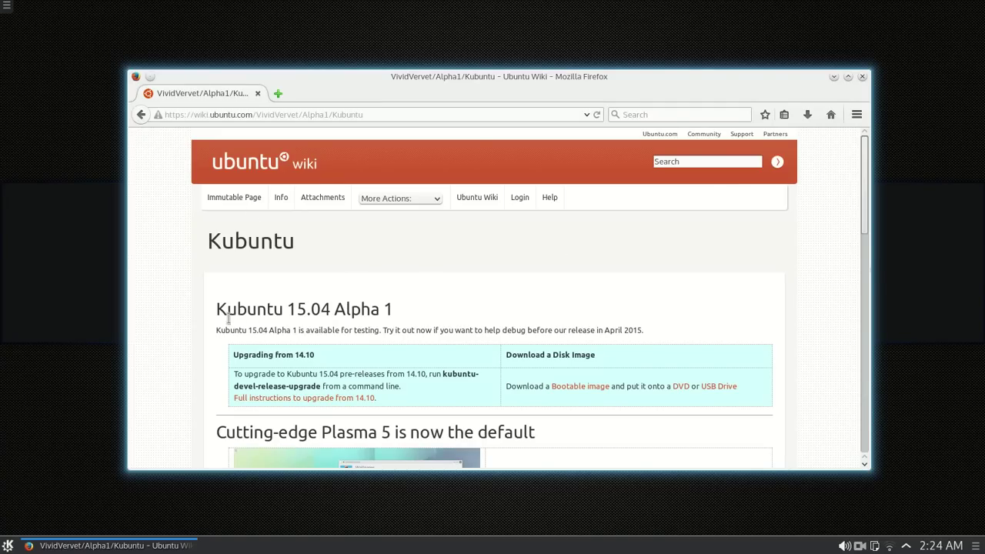
# Step: Read through the Kubuntu 15.04 Alpha 1 wiki page, highlighting the April 2015 release note, and return to its beginning
pyautogui.tripleClick(417, 310)
pyautogui.click(415, 310)
pyautogui.scroll(-2, 728, 279)
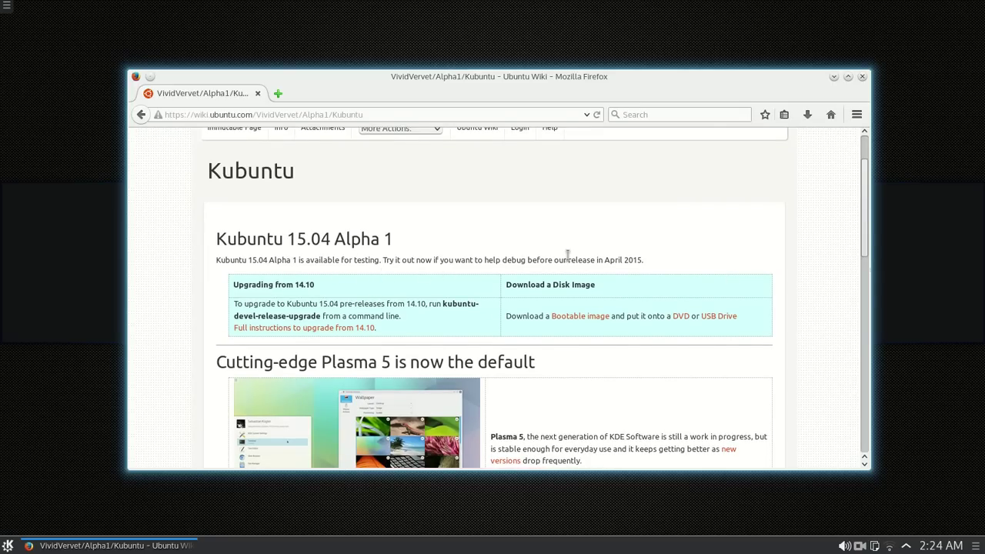
pyautogui.moveTo(567, 257); pyautogui.dragTo(645, 260)
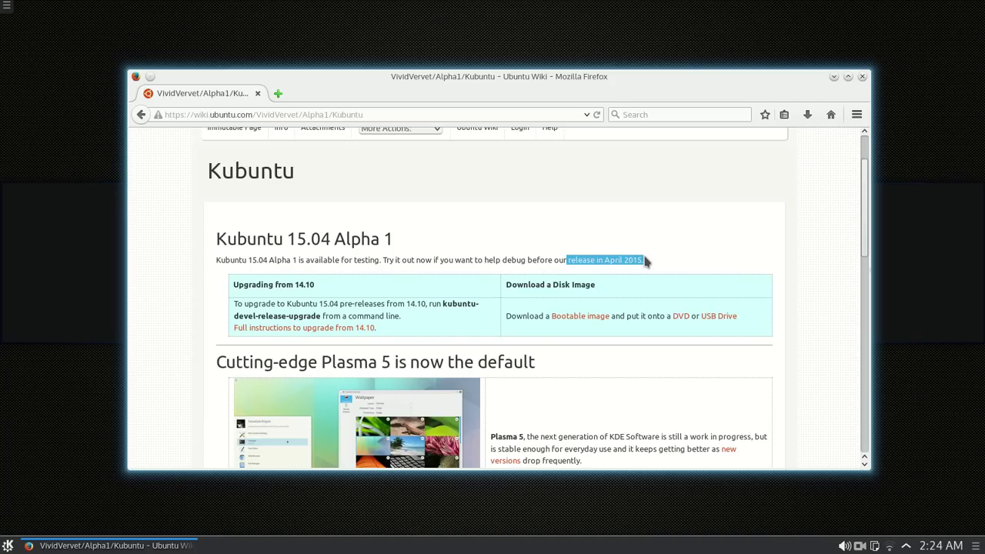
pyautogui.click(747, 257)
pyautogui.scroll(-5, 747, 257)
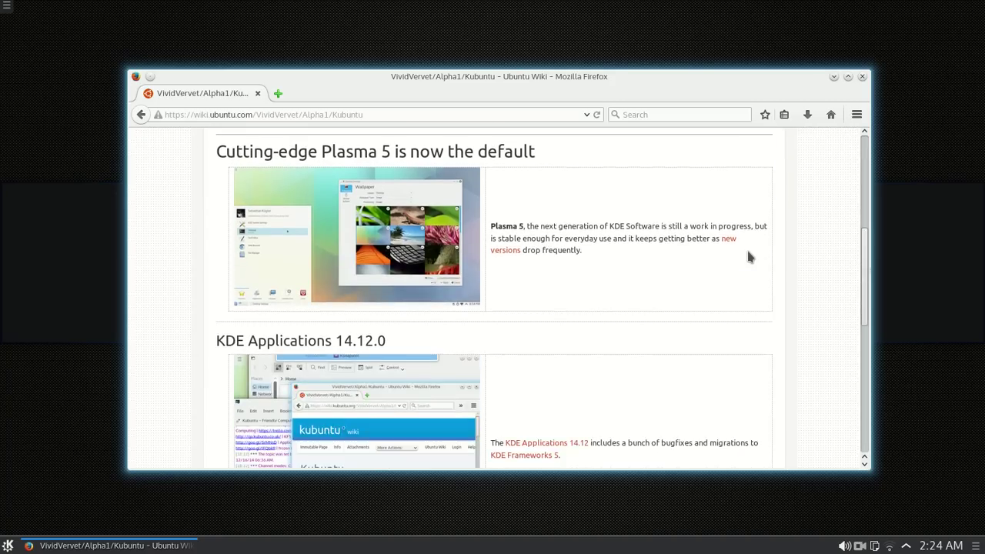
pyautogui.scroll(-5, 750, 257)
pyautogui.scroll(10, 750, 257)
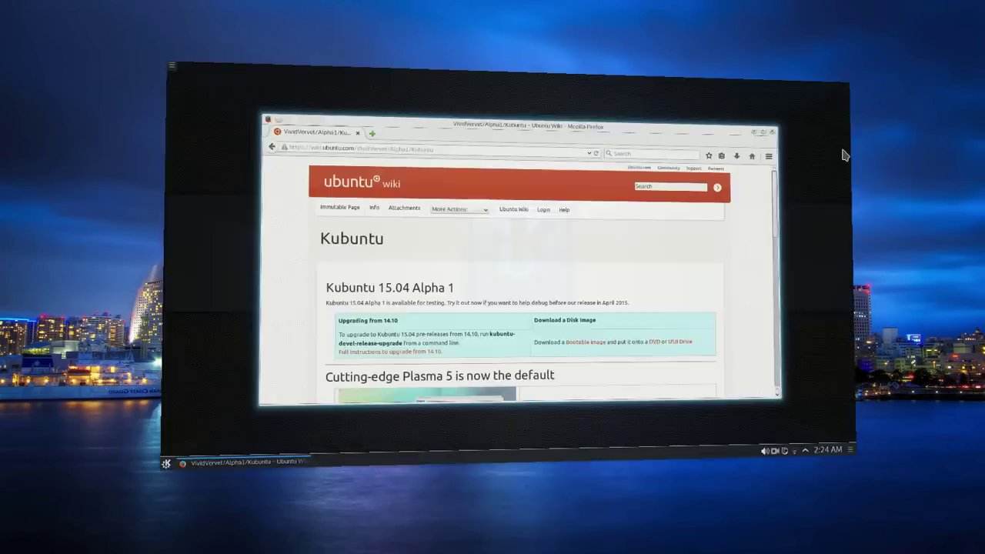
# Step: Leave the desktop cube view and move the Firefox window slightly lower on the desktop
pyautogui.press('Escape')
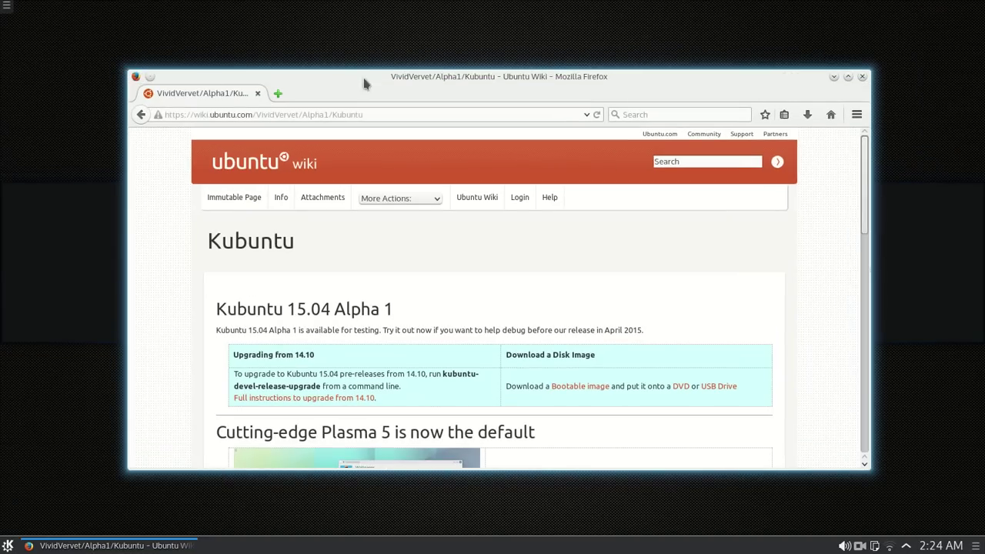
pyautogui.moveTo(358, 76); pyautogui.dragTo(948, 115)
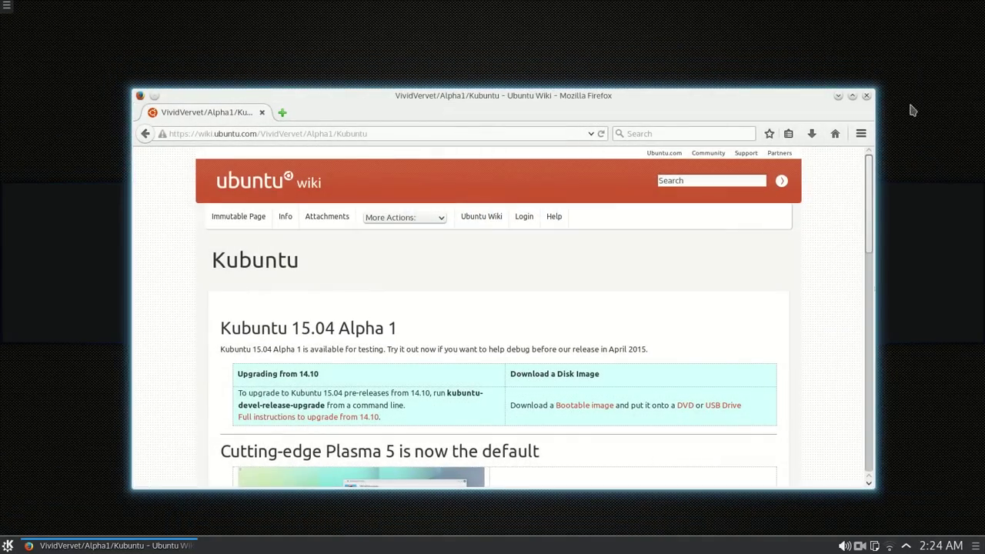
# Step: Use the screen edges to switch to the neighbouring virtual desktop and back to the one holding Firefox
pyautogui.press('Right')
pyautogui.press('Left')
pyautogui.moveTo(983, 199)
pyautogui.moveTo(983, 220)
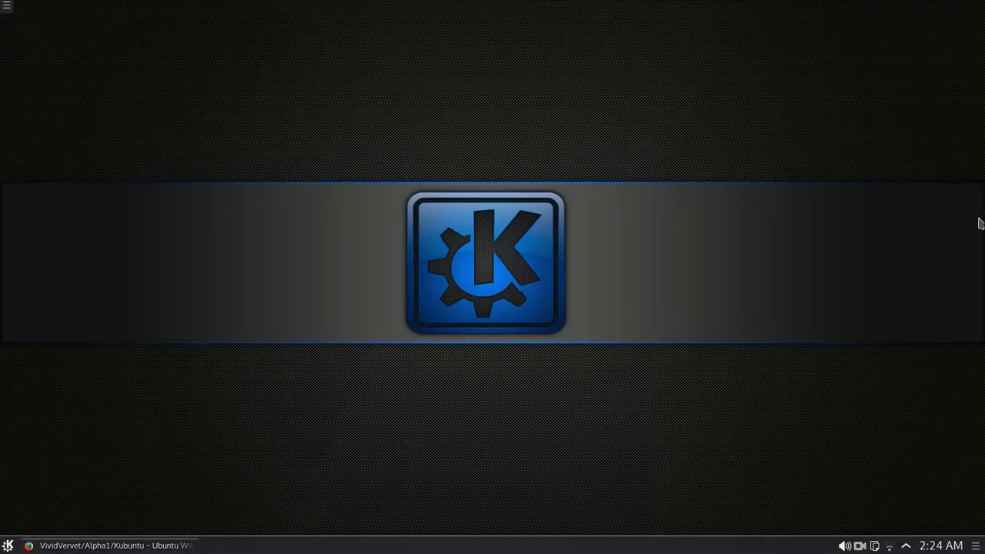
pyautogui.moveTo(857, 223); pyautogui.dragTo(435, 172)
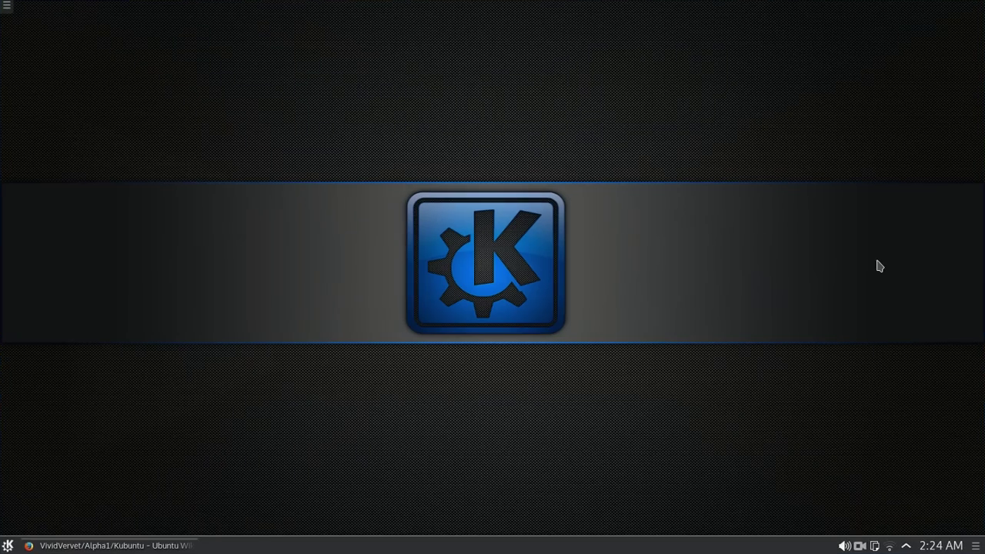
pyautogui.moveTo(2, 287)
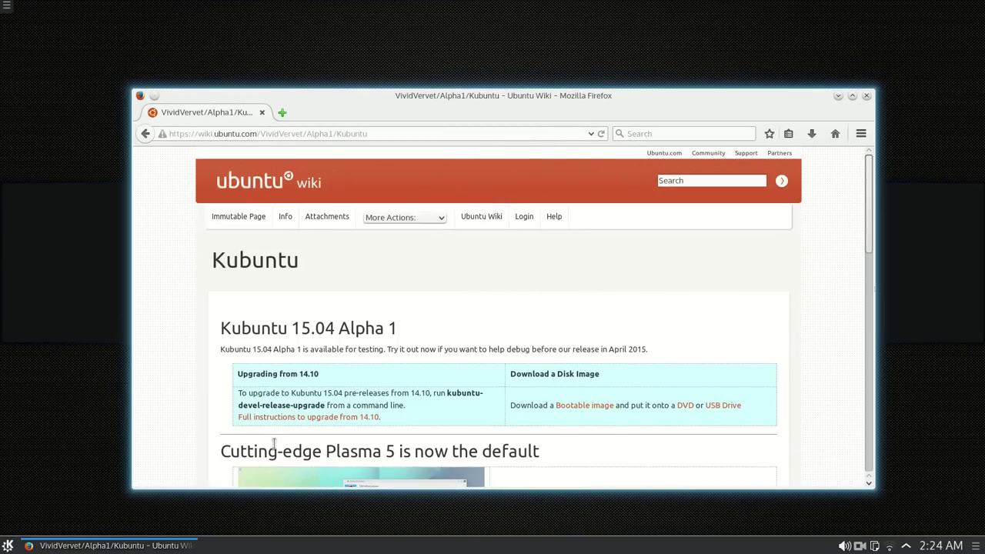
# Step: Look over the application launcher's categories and close it again
pyautogui.click(8, 547)
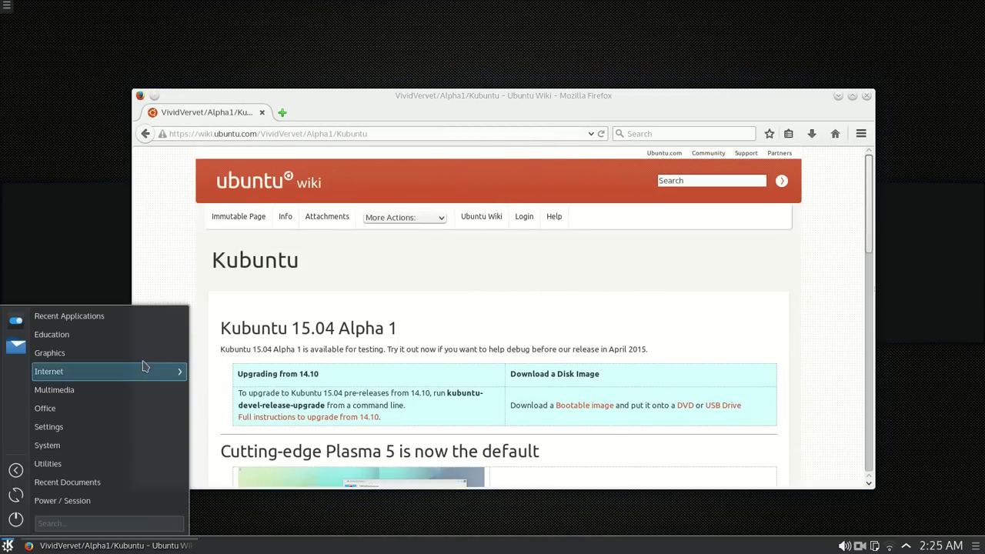
pyautogui.moveTo(144, 426)
pyautogui.click(587, 315)
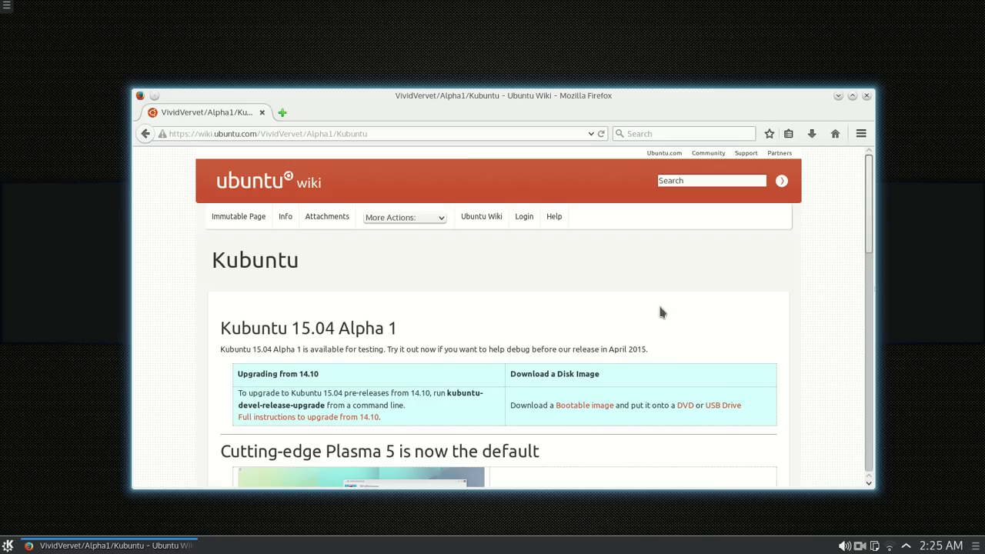
# Step: Review the Kubuntu wiki page again, highlighting the Kubuntu 15.04 Alpha 1 heading and the availability sentence beneath it
pyautogui.scroll(-3, 777, 284)
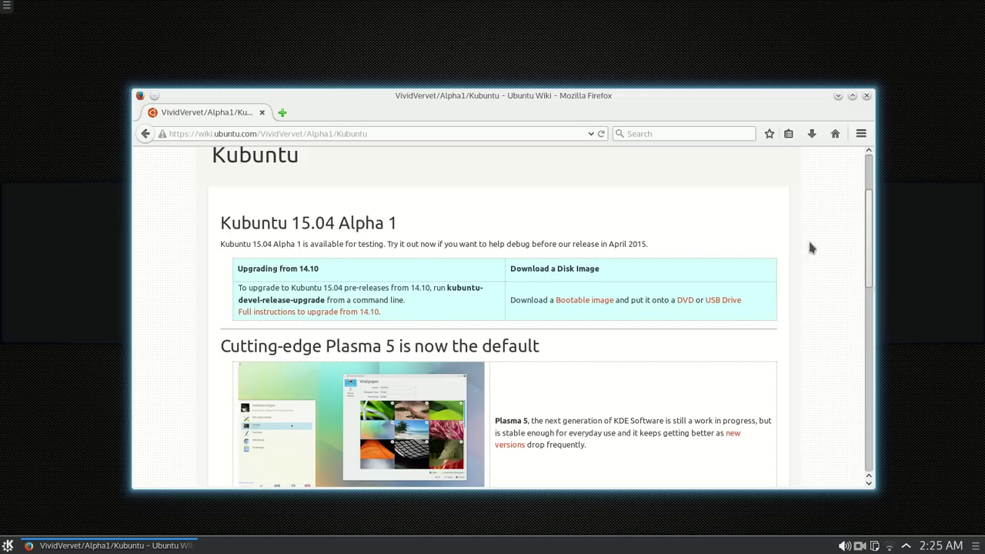
pyautogui.scroll(3, 829, 256)
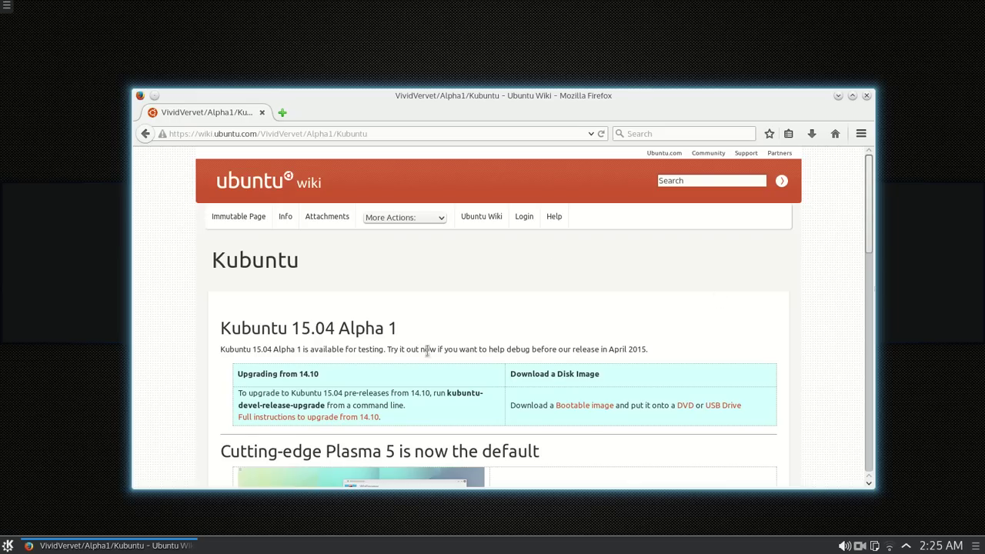
pyautogui.moveTo(221, 336); pyautogui.dragTo(424, 326)
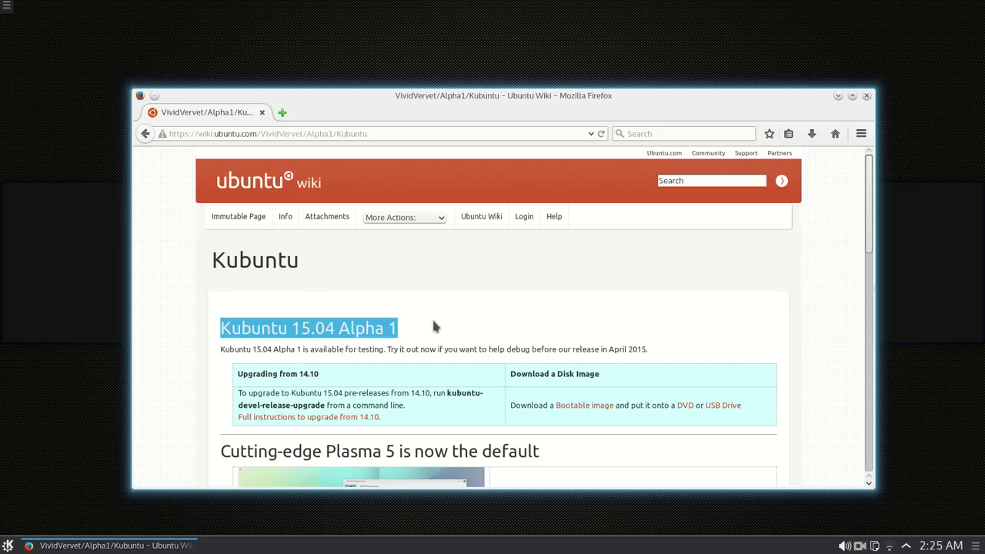
pyautogui.click(455, 314)
pyautogui.keyDown('shift'); pyautogui.click(597, 350); pyautogui.keyUp('shift')
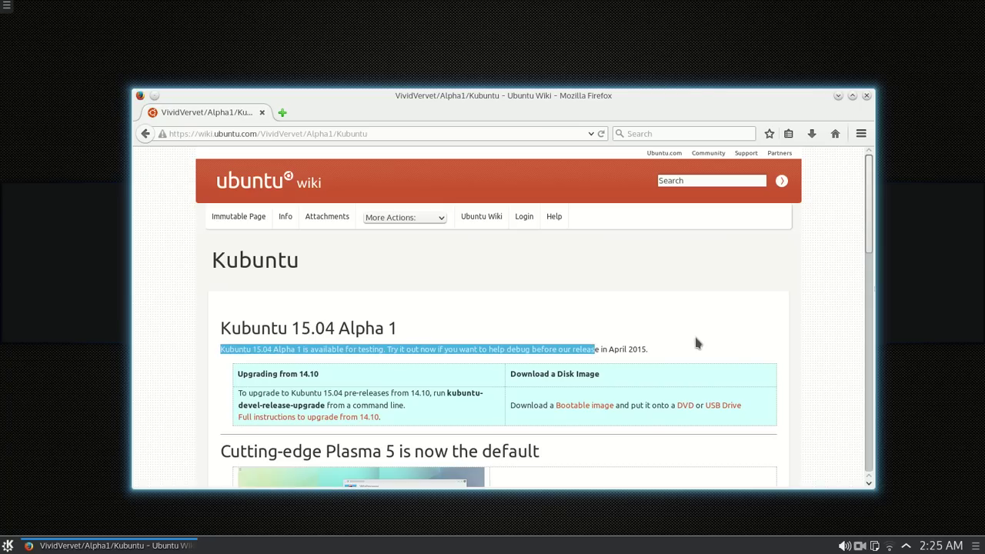
pyautogui.keyDown('shift'); pyautogui.click(689, 353); pyautogui.keyUp('shift')
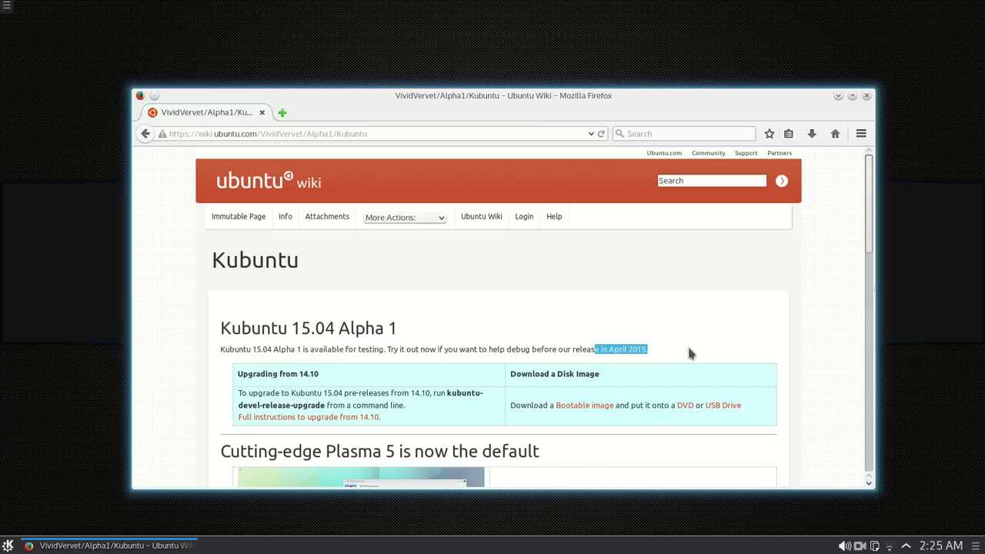
pyautogui.click(818, 285)
pyautogui.scroll(-15, 819, 285)
pyautogui.scroll(15, 819, 285)
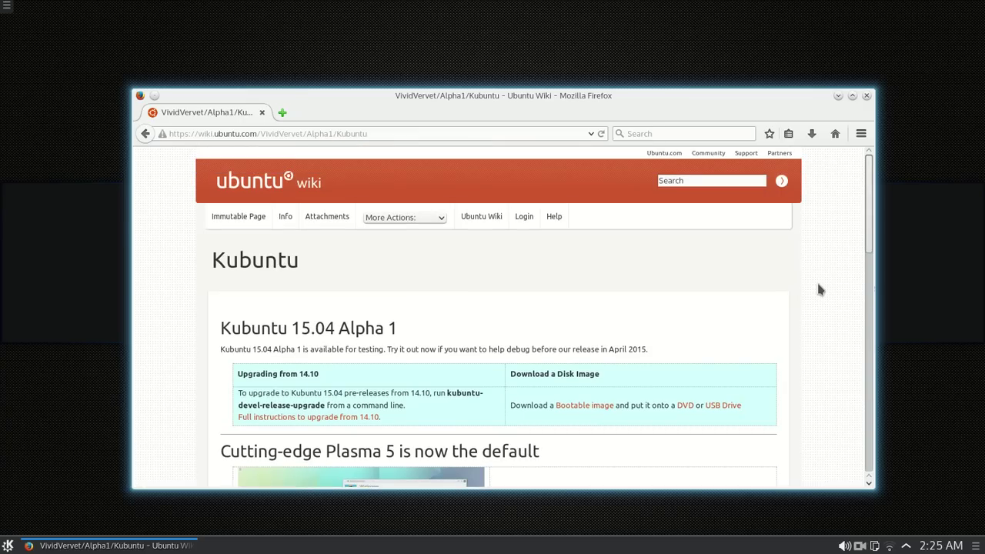
# Step: View the calendar attached to the panel clock and close it
pyautogui.click(948, 548)
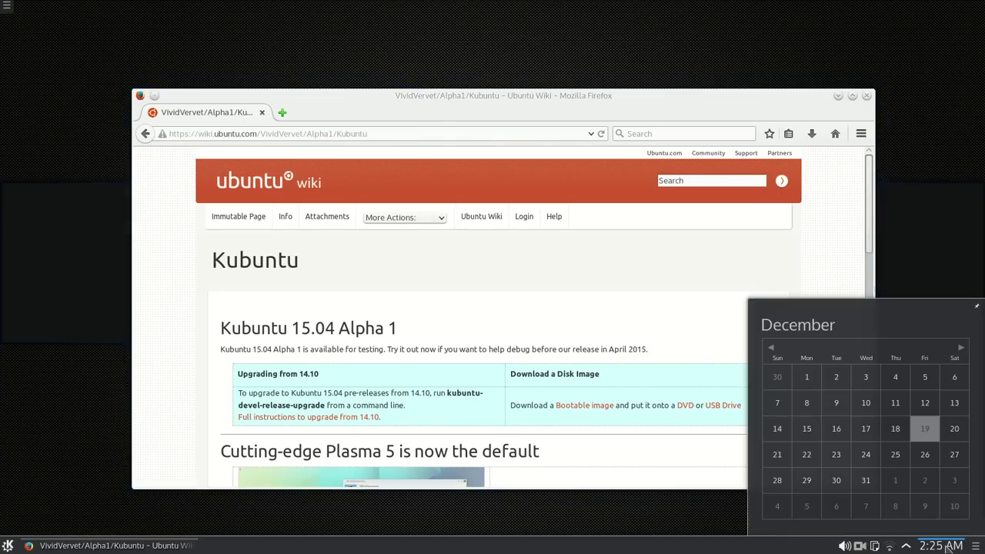
pyautogui.click(948, 548)
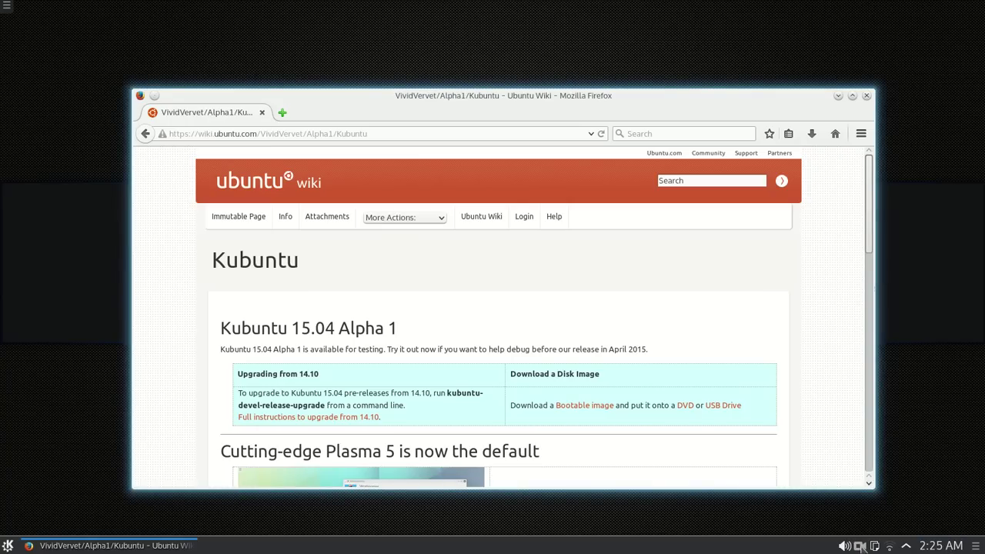